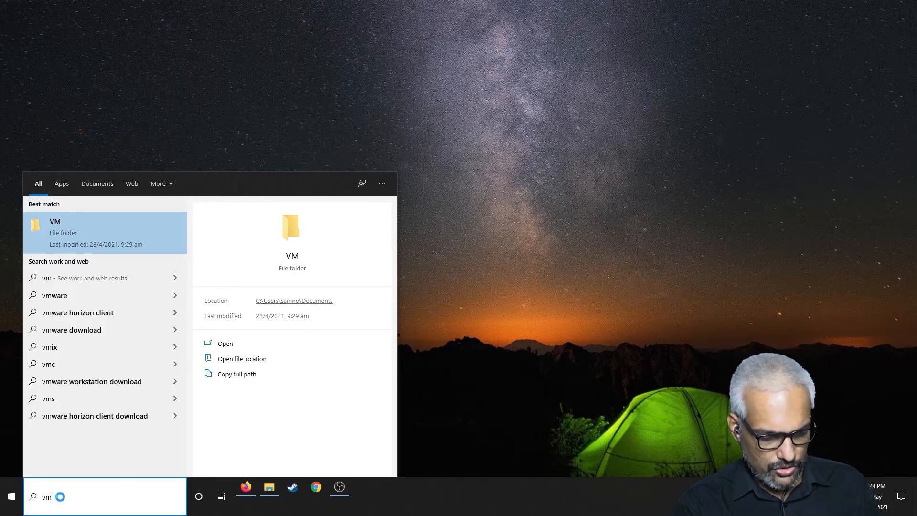
- Launch VMware Workstation 16 Player and start the "Ubuntu old" virtual machine
{"action": "type", "text": "ware"}
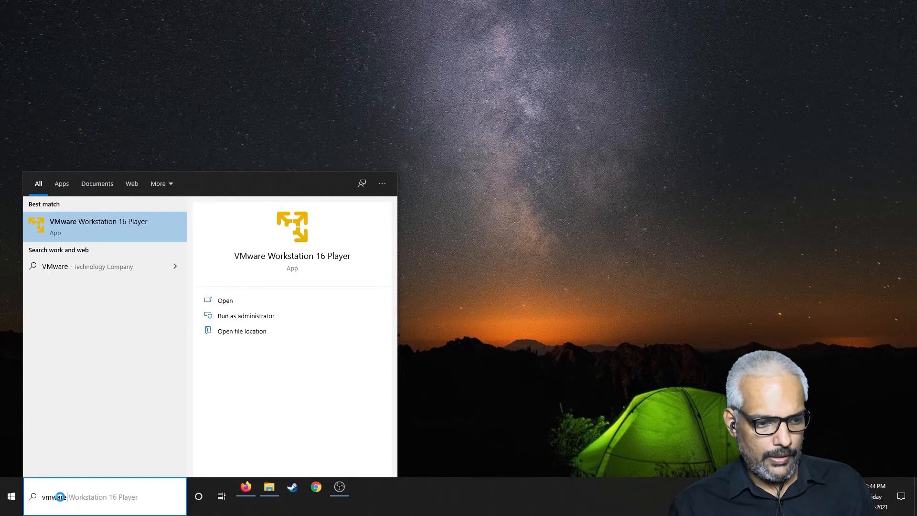
{"action": "left_click", "coordinate": [71, 237]}
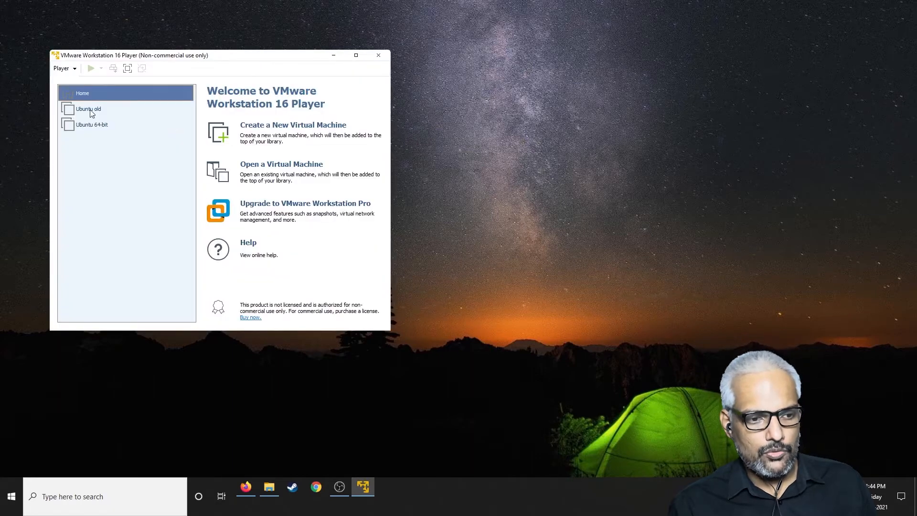
{"action": "left_click", "coordinate": [91, 110]}
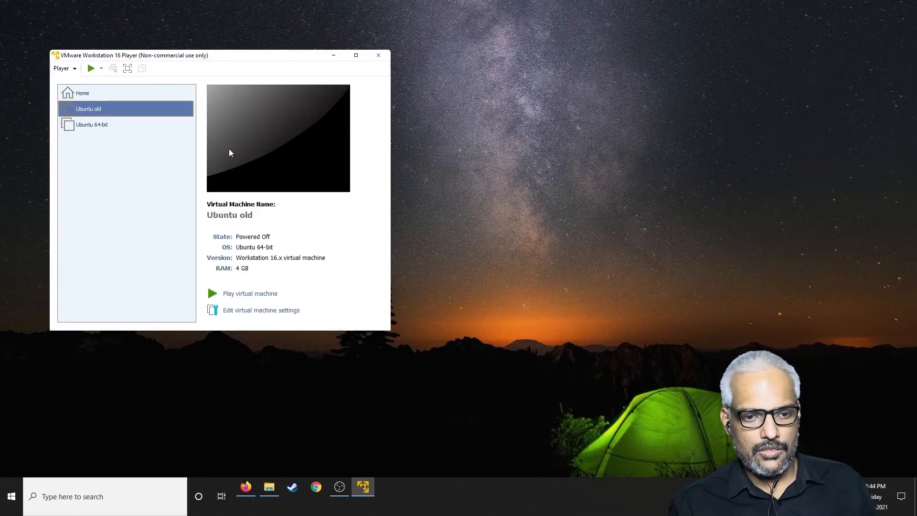
{"action": "left_click", "coordinate": [246, 294]}
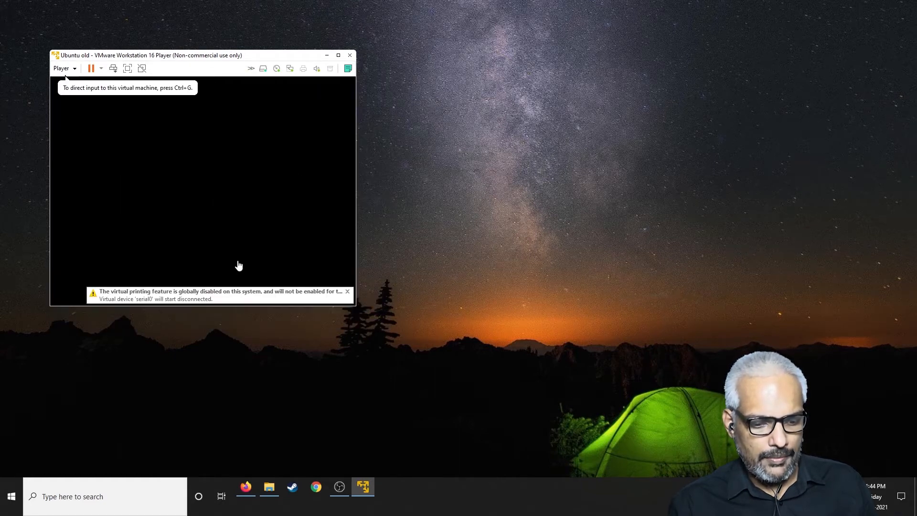
- Switch to Chrome under the BEK 4 Tec profile and search the web for "samgra kite ubandu iso"
{"action": "left_click", "coordinate": [319, 486]}
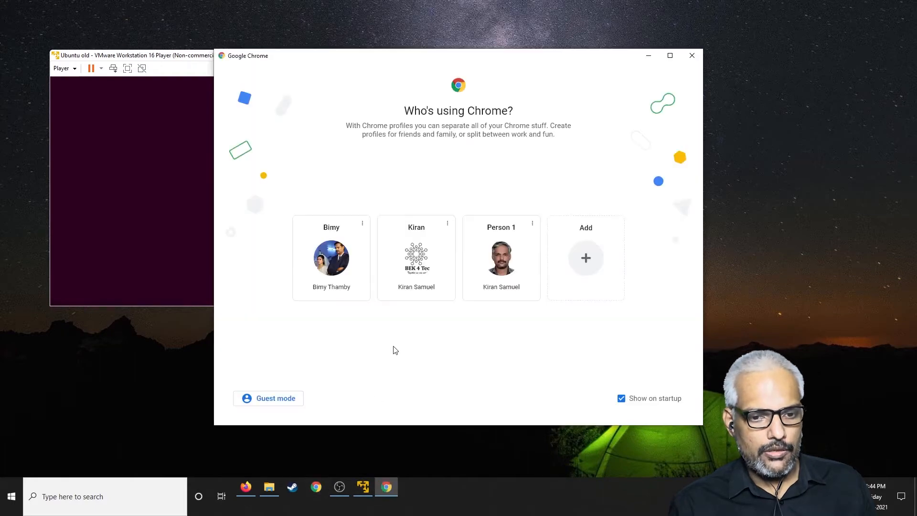
{"action": "left_click", "coordinate": [424, 257]}
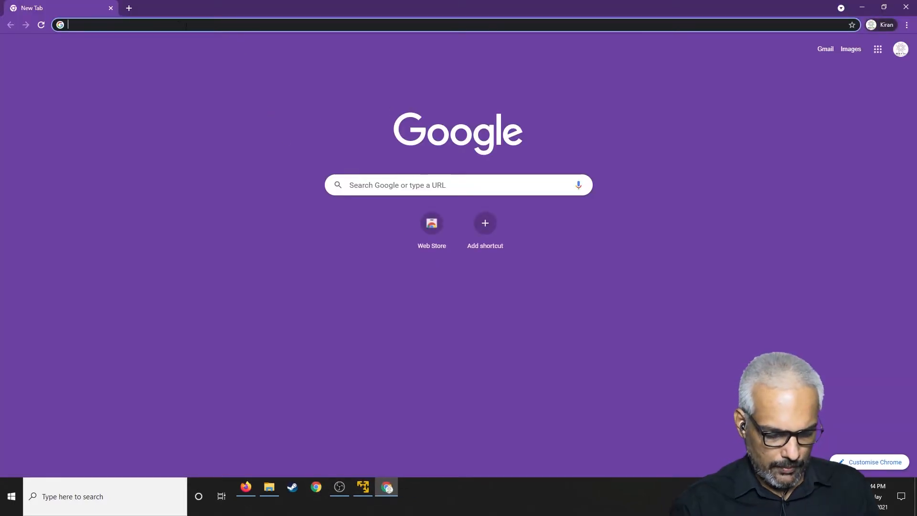
{"action": "left_click", "coordinate": [174, 24]}
{"action": "type", "text": "samg"}
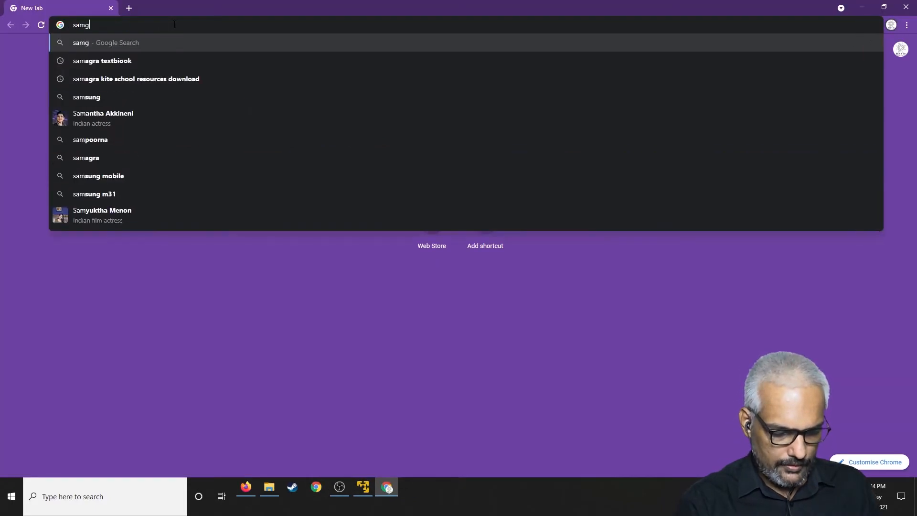
{"action": "type", "text": "ra kite"}
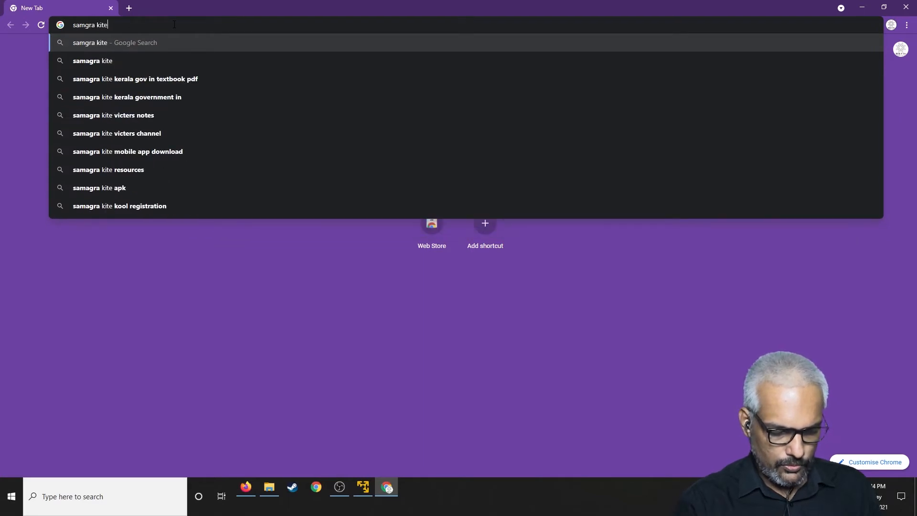
{"action": "type", "text": " ubandu iso"}
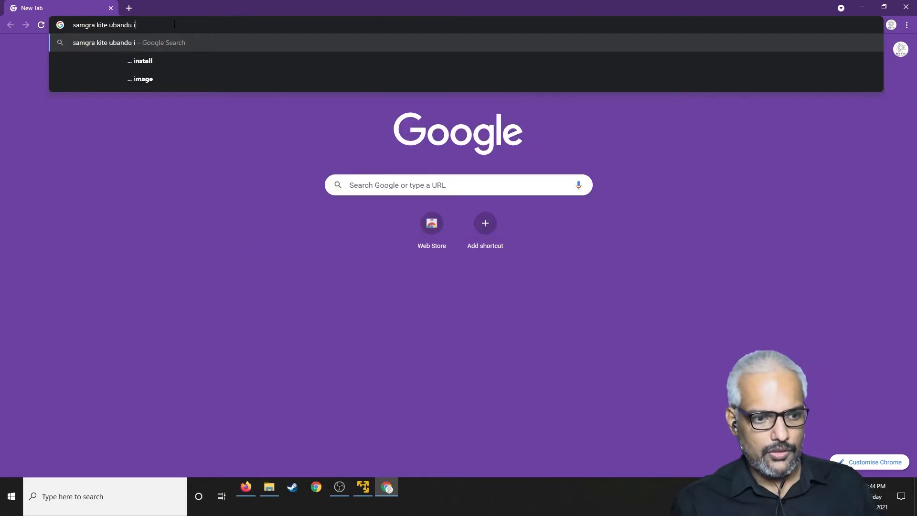
{"action": "key", "text": "Return"}
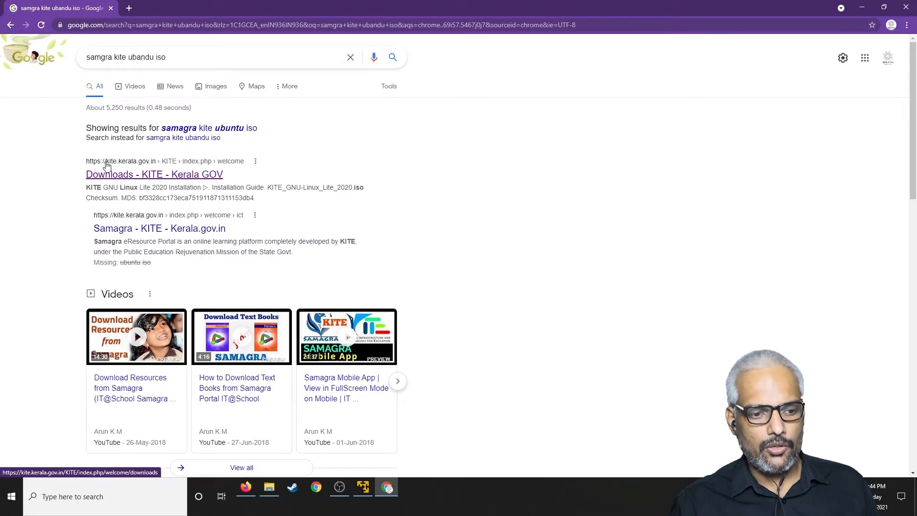
- Open the KITE Kerala downloads page from the search results and examine its operating system downloads
{"action": "left_click", "coordinate": [157, 175]}
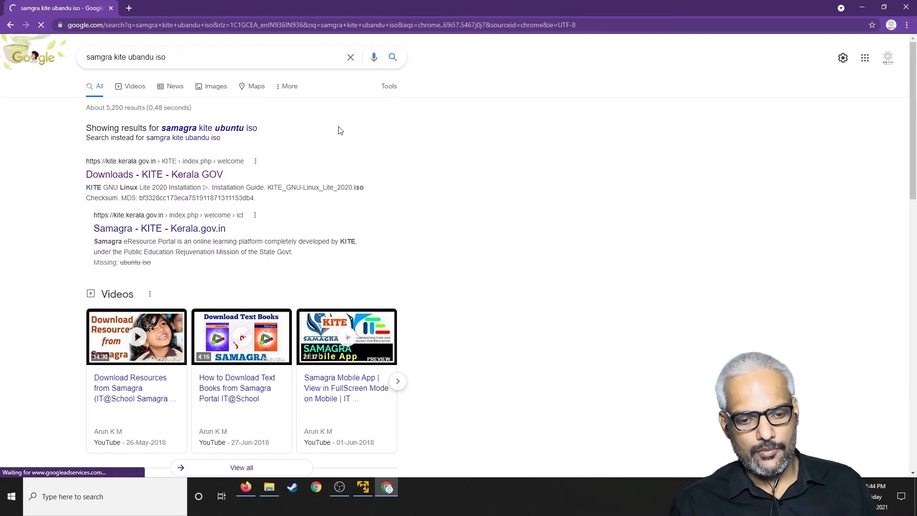
{"action": "scroll", "coordinate": [365, 225], "scroll_direction": "down", "scroll_amount": 3}
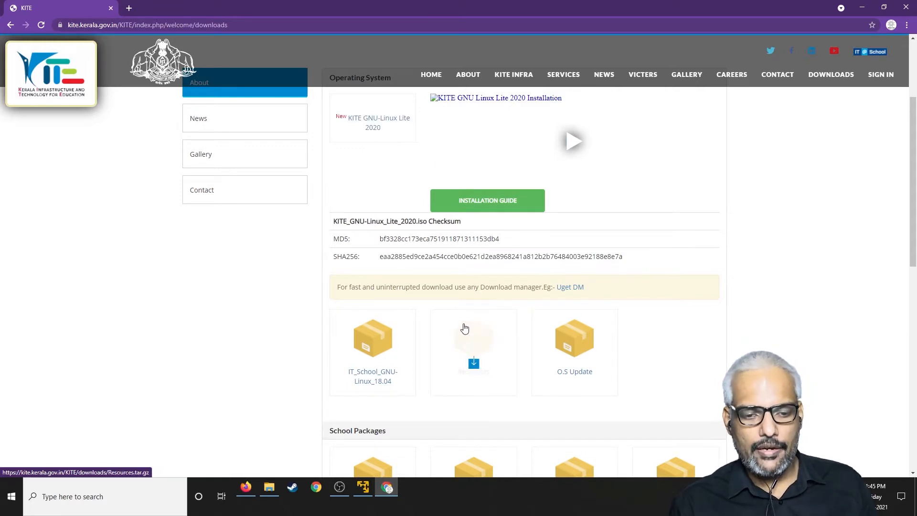
{"action": "scroll", "coordinate": [465, 325], "scroll_direction": "down", "scroll_amount": 2}
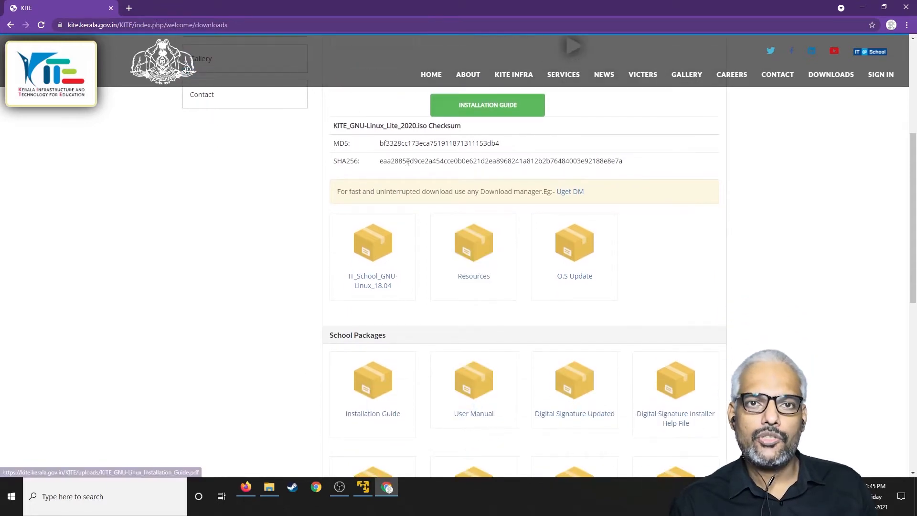
{"action": "scroll", "coordinate": [347, 144], "scroll_direction": "up", "scroll_amount": 3}
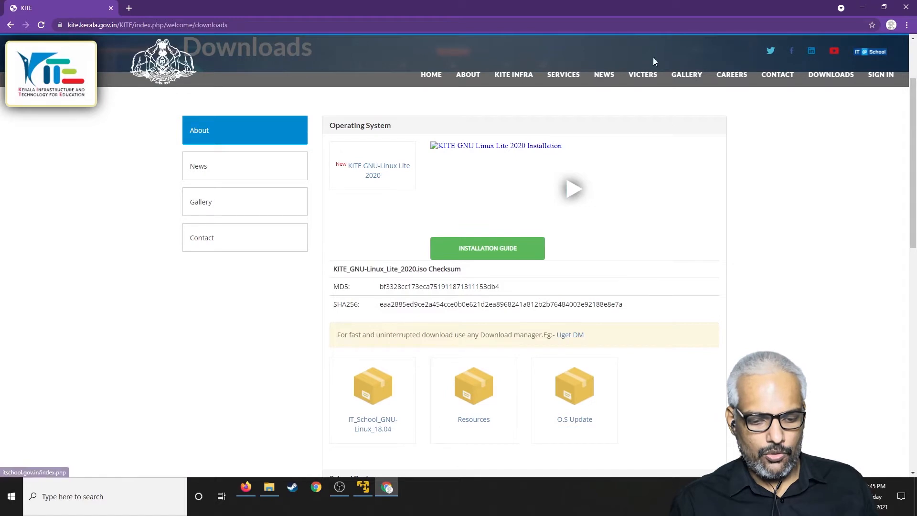
- Return to the "Ubuntu old" virtual machine in full screen and log in with the account password
{"action": "left_click", "coordinate": [362, 487]}
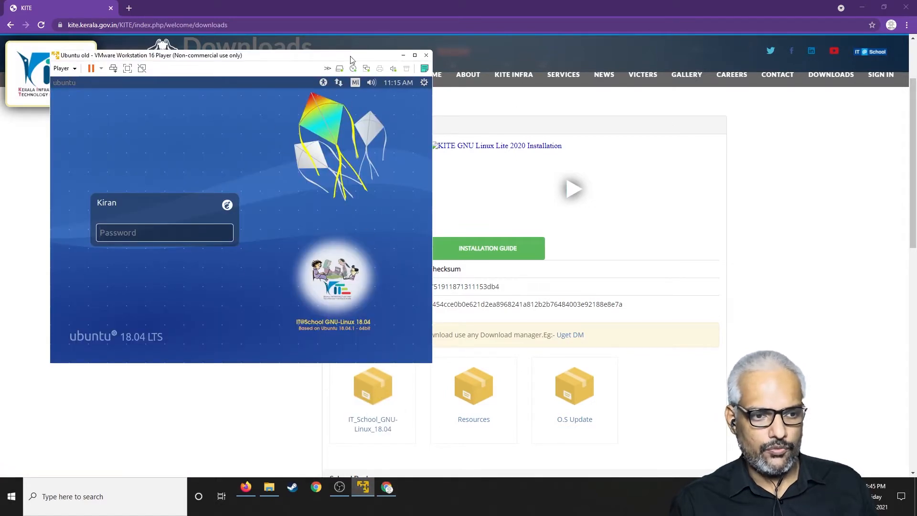
{"action": "left_click", "coordinate": [127, 68]}
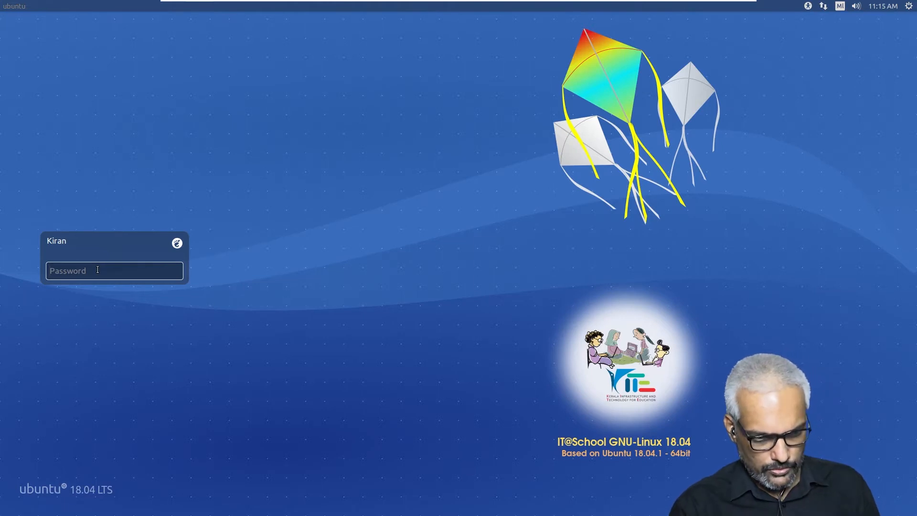
{"action": "type", "text": "k•••"}
{"action": "key", "text": "BackSpace"}
{"action": "key", "text": "BackSpace"}
{"action": "key", "text": "BackSpace"}
{"action": "key", "text": "BackSpace"}
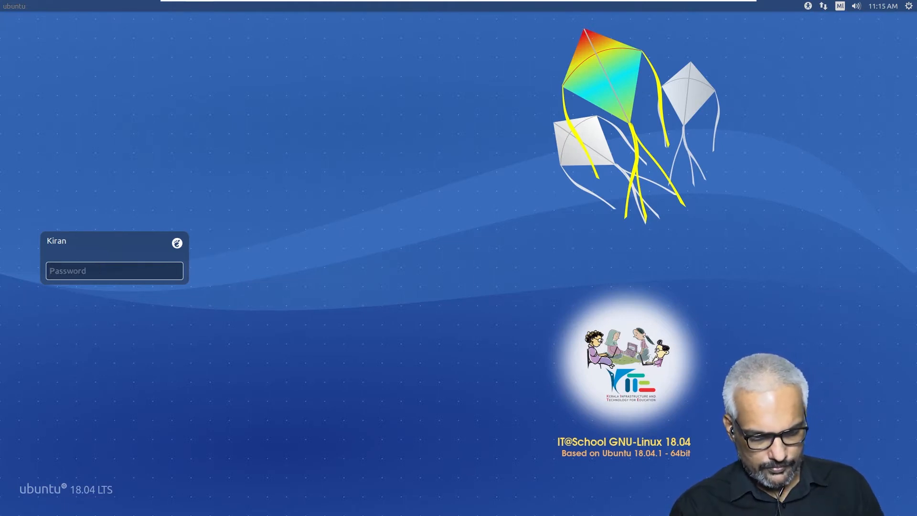
{"action": "type", "text": "••••"}
{"action": "key", "text": "Return"}
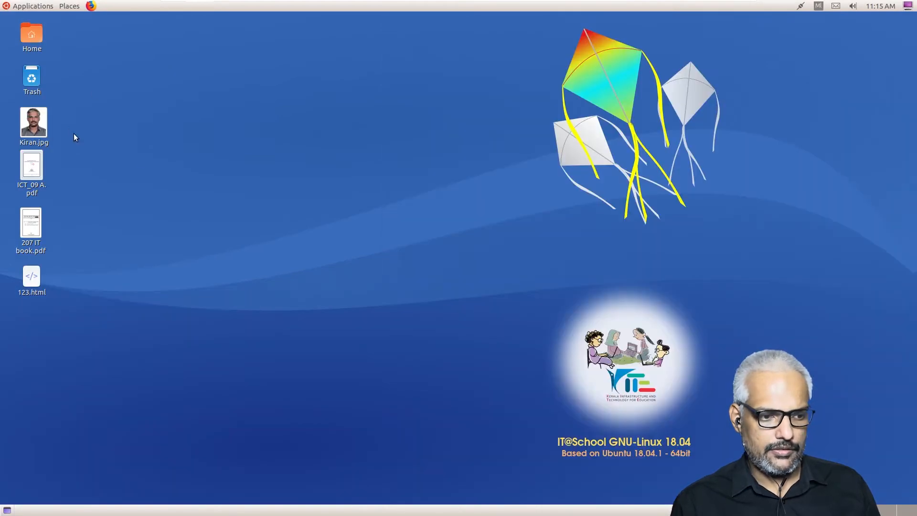
{"action": "left_click", "coordinate": [29, 179]}
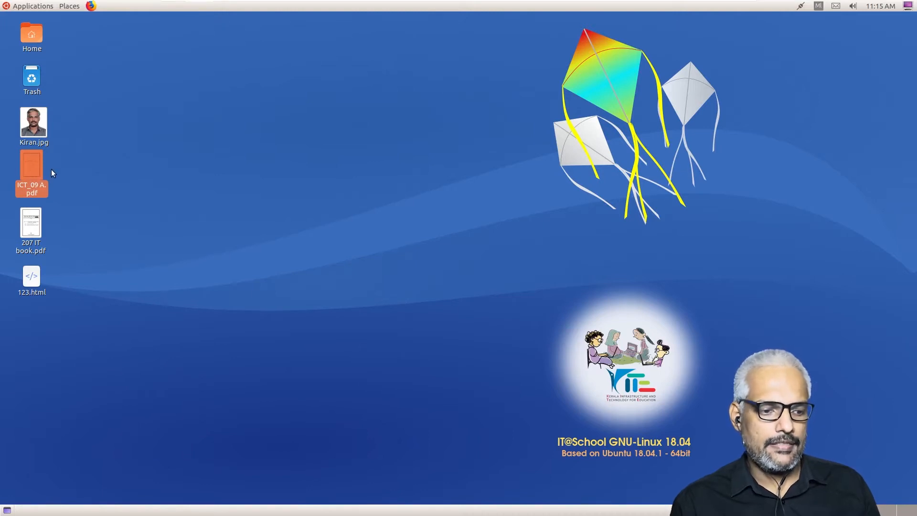
{"action": "left_click", "coordinate": [37, 213]}
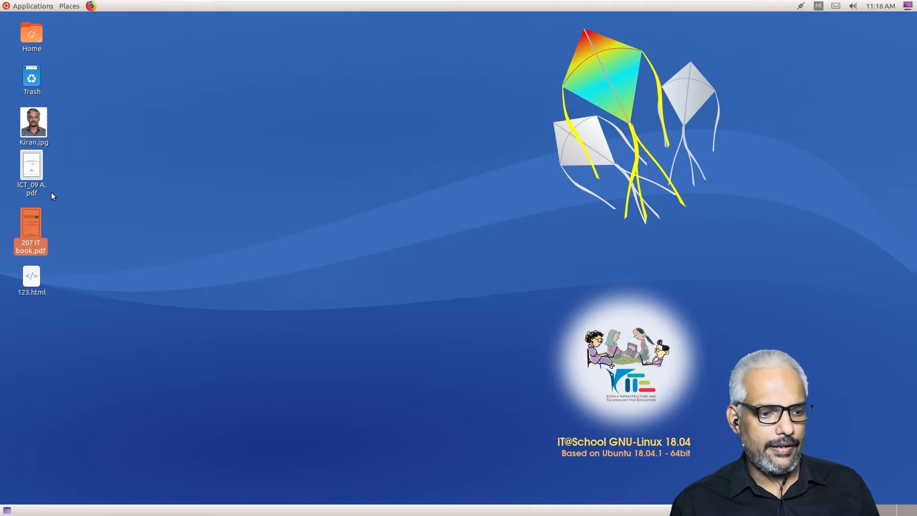
{"action": "left_click", "coordinate": [33, 162]}
{"action": "left_click", "coordinate": [36, 214]}
{"action": "left_click", "coordinate": [32, 173]}
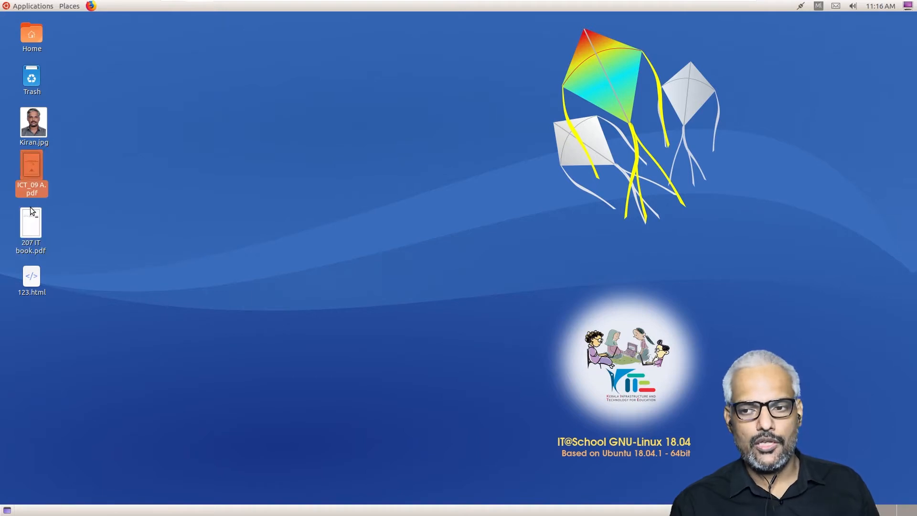
{"action": "left_click", "coordinate": [31, 212]}
{"action": "left_click", "coordinate": [29, 177]}
{"action": "left_click", "coordinate": [27, 209]}
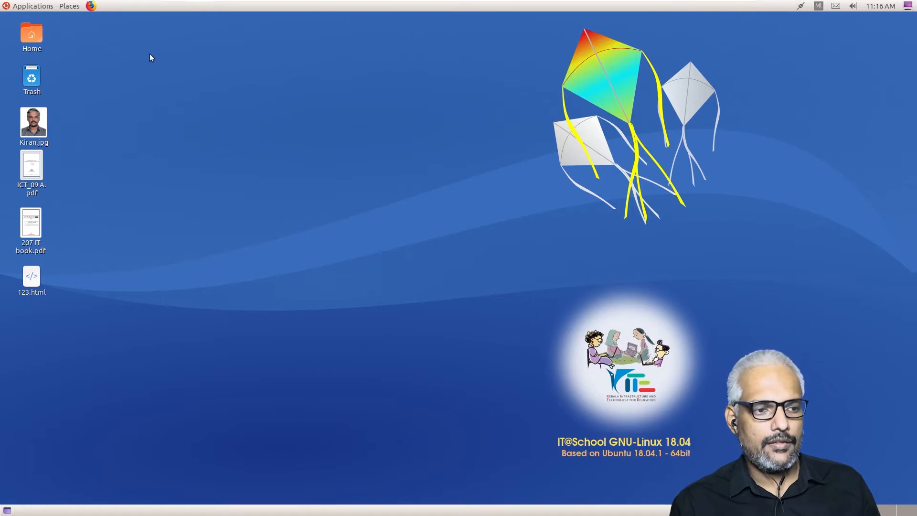
- Examine the installed application categories, such as Programming, Internet and KITE Web Resources, and the folder locations under Places
{"action": "left_click", "coordinate": [20, 7]}
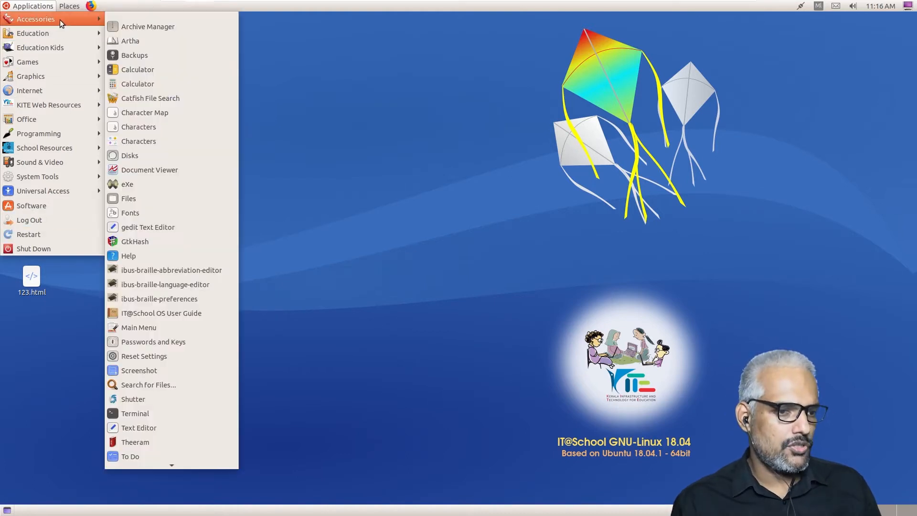
{"action": "mouse_move", "coordinate": [48, 62]}
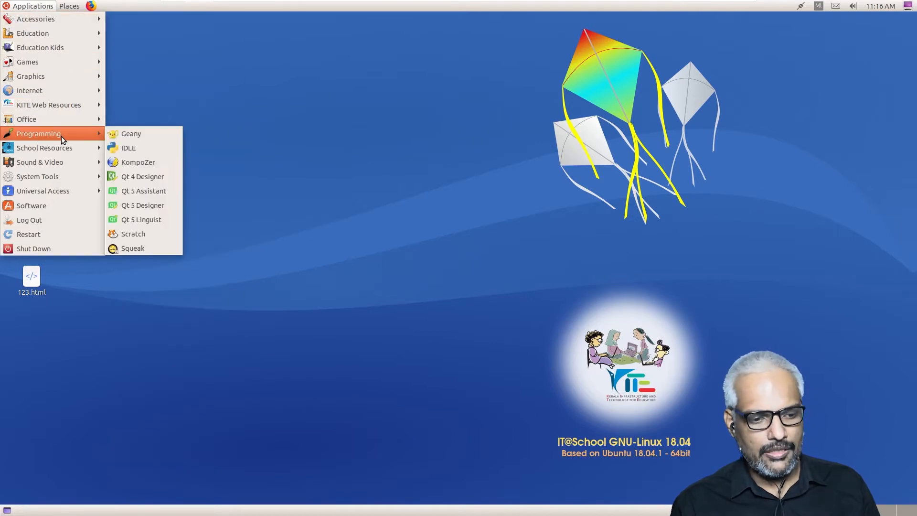
{"action": "mouse_move", "coordinate": [60, 122]}
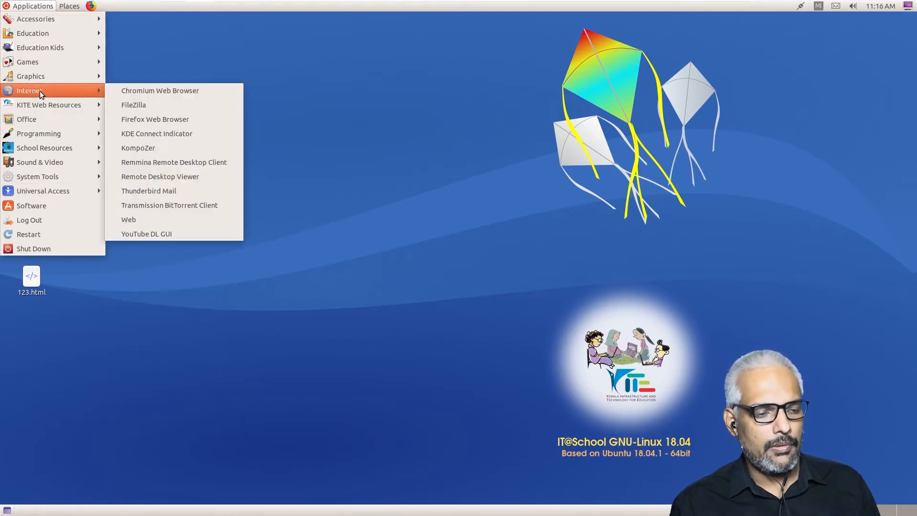
{"action": "mouse_move", "coordinate": [47, 33]}
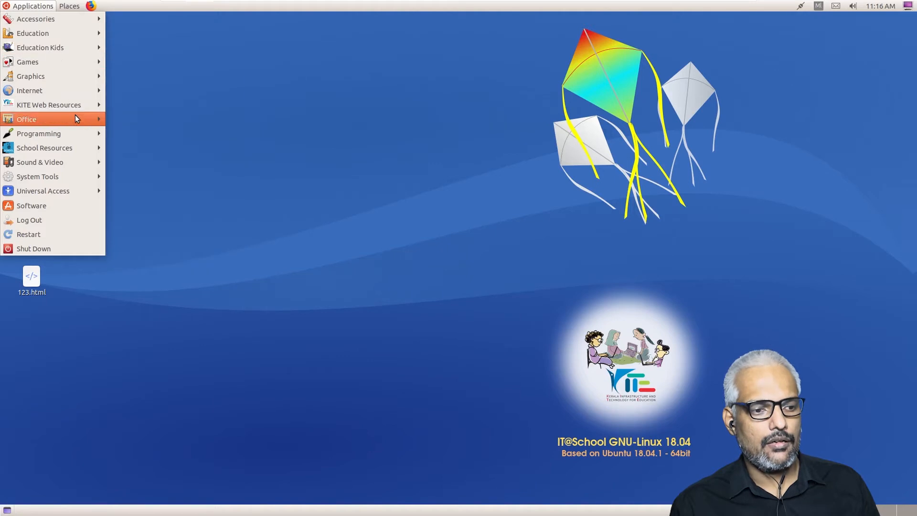
{"action": "mouse_move", "coordinate": [78, 108]}
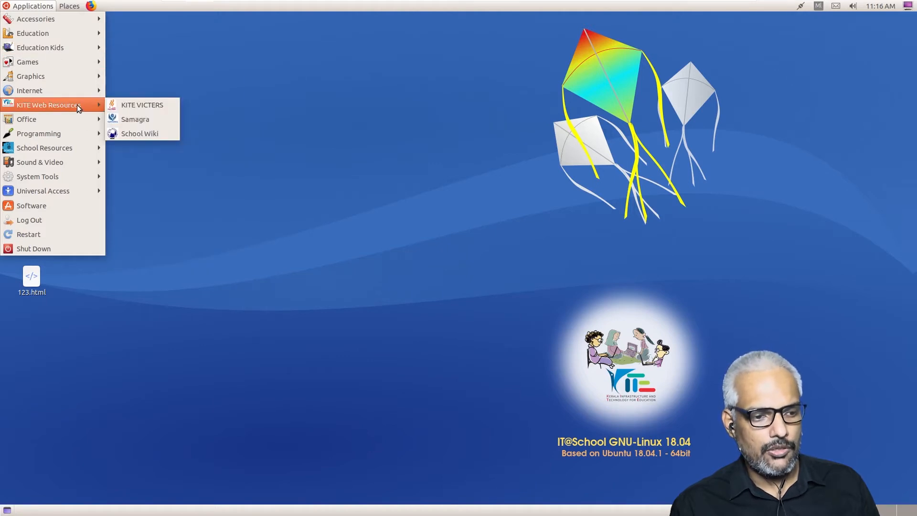
{"action": "mouse_move", "coordinate": [80, 151]}
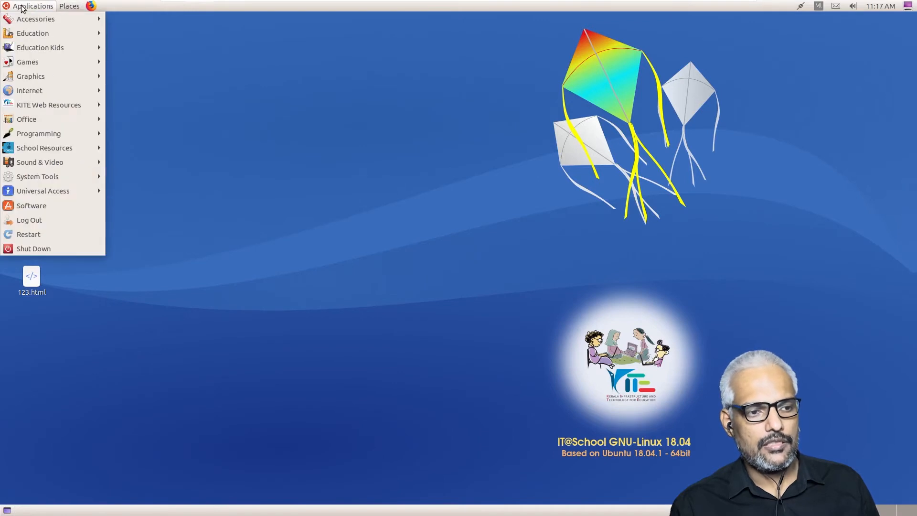
{"action": "mouse_move", "coordinate": [65, 7]}
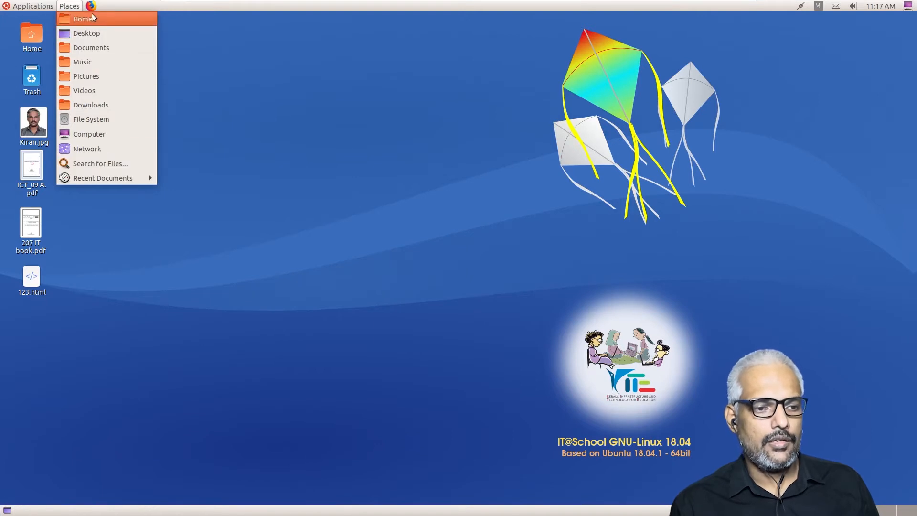
{"action": "left_click", "coordinate": [193, 79]}
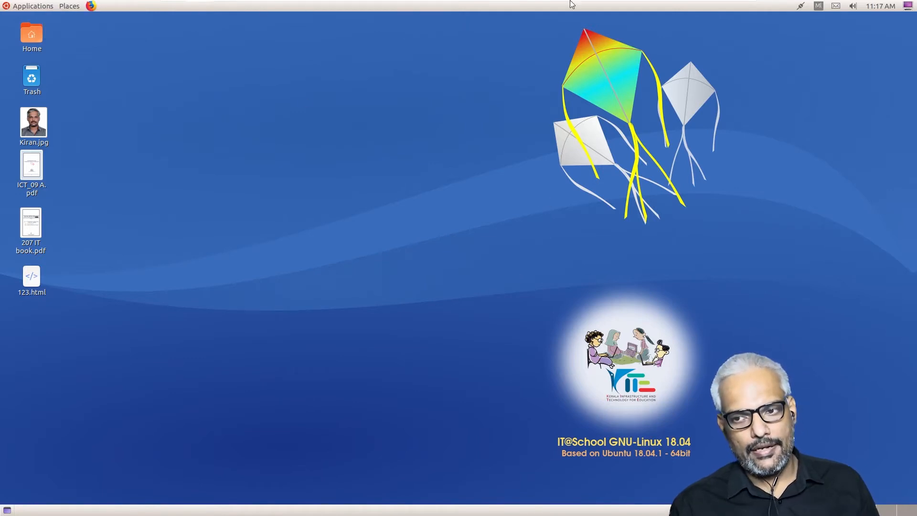
- Check the network connection options and switch the keyboard layout to English (India, with rupee)
{"action": "left_click", "coordinate": [801, 6]}
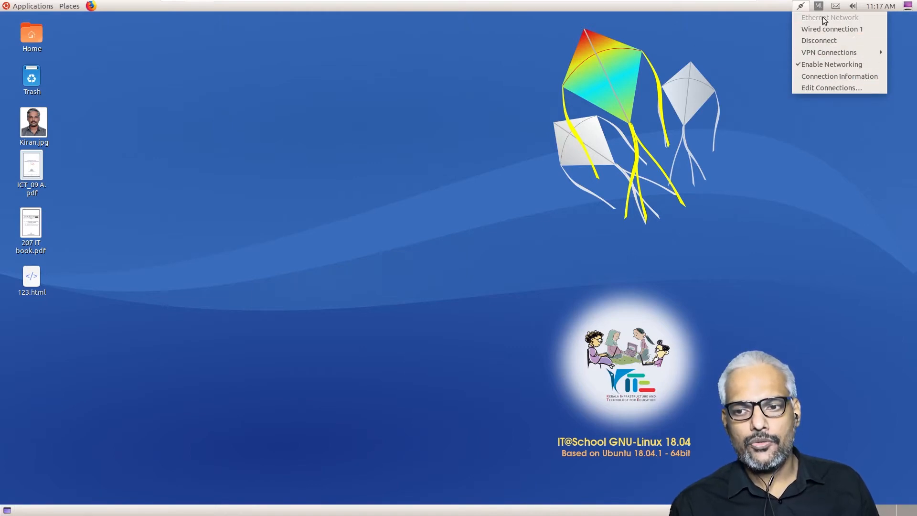
{"action": "mouse_move", "coordinate": [820, 9]}
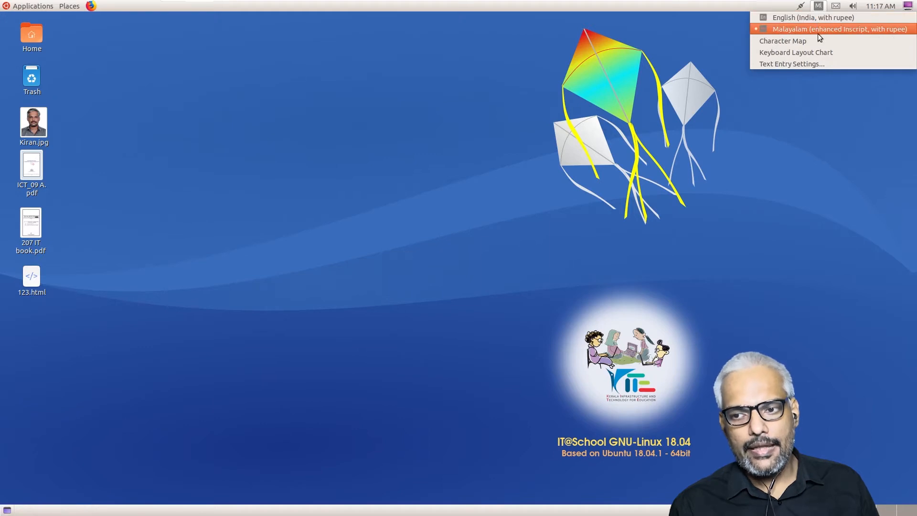
{"action": "left_click", "coordinate": [789, 18]}
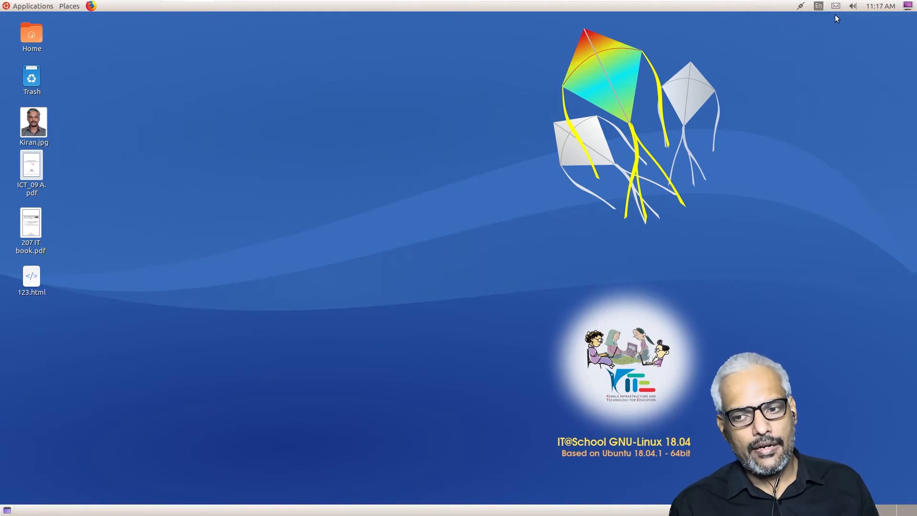
- Review the available keyboard layouts and view the options of the message indicator
{"action": "left_click", "coordinate": [818, 5]}
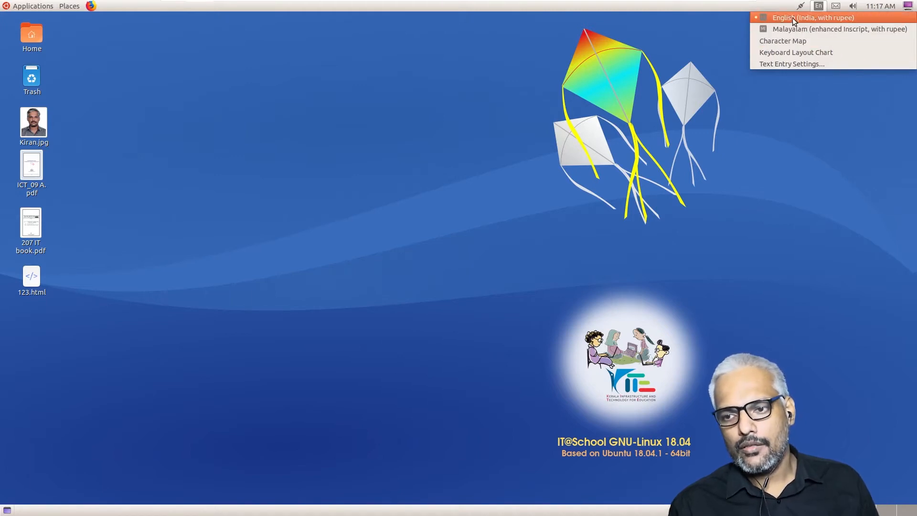
{"action": "left_click", "coordinate": [838, 57]}
{"action": "left_click", "coordinate": [835, 6]}
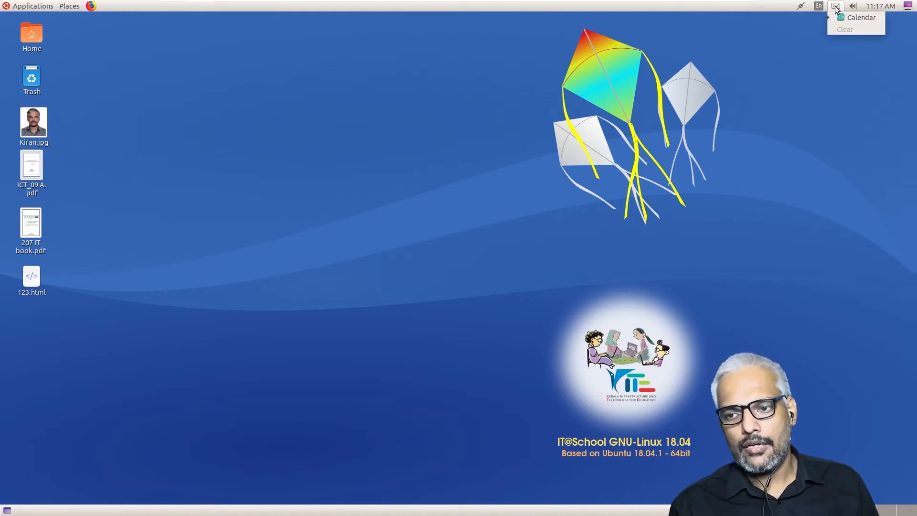
- View the sound volume options and the calendar from the desktop's system indicators
{"action": "mouse_move", "coordinate": [853, 6]}
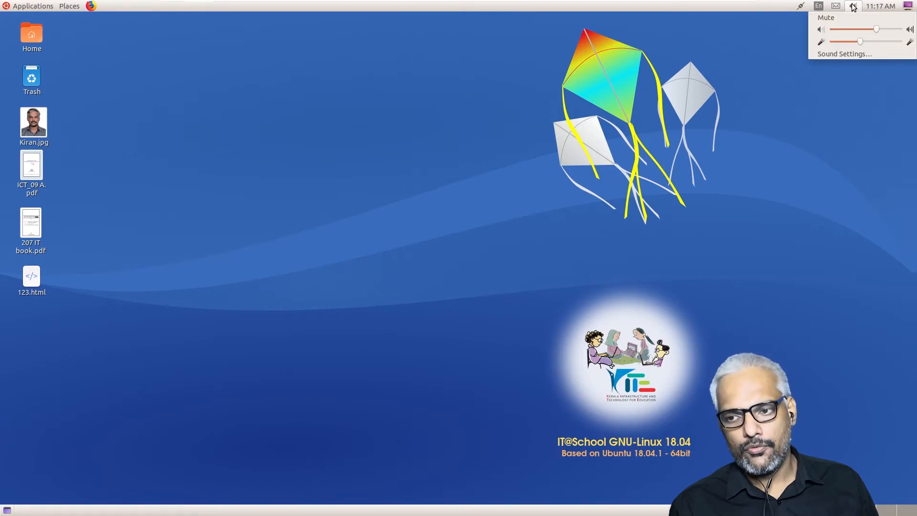
{"action": "mouse_move", "coordinate": [882, 7]}
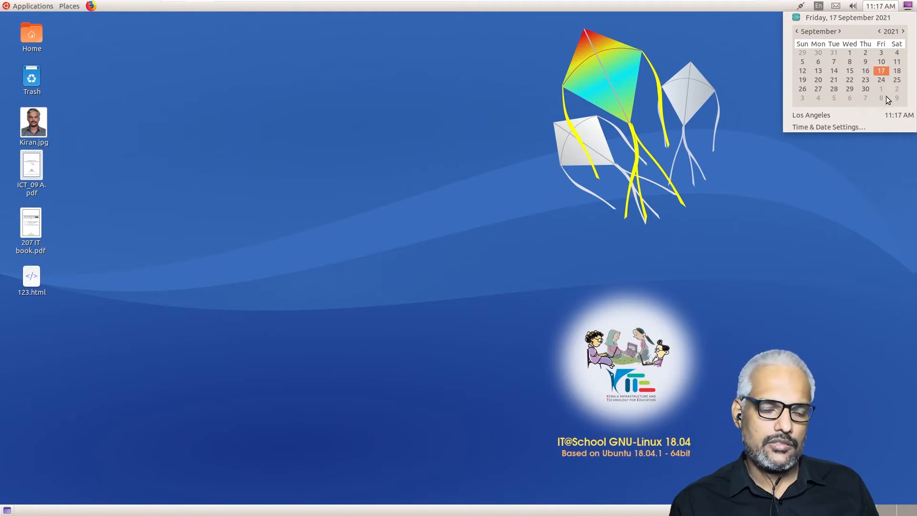
{"action": "left_click", "coordinate": [757, 98]}
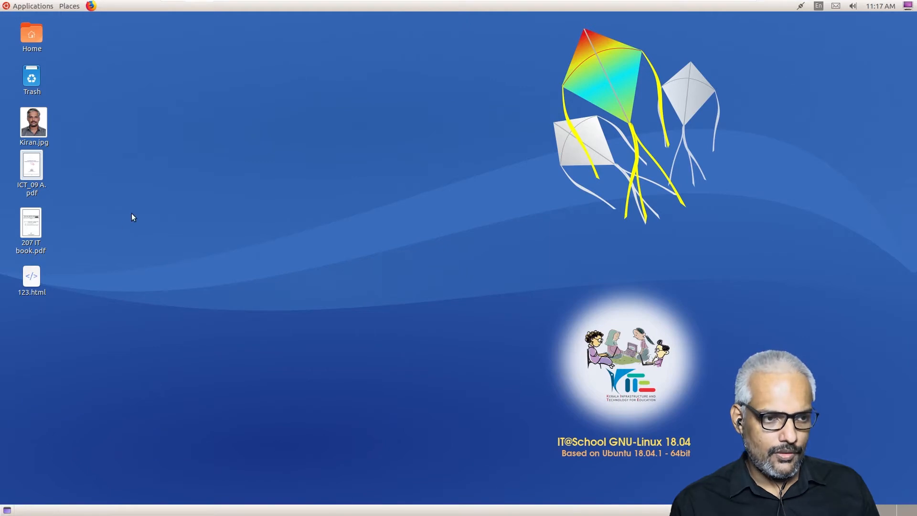
- Start the GNU Image Manipulation Program from the Graphics application category
{"action": "left_click", "coordinate": [25, 7]}
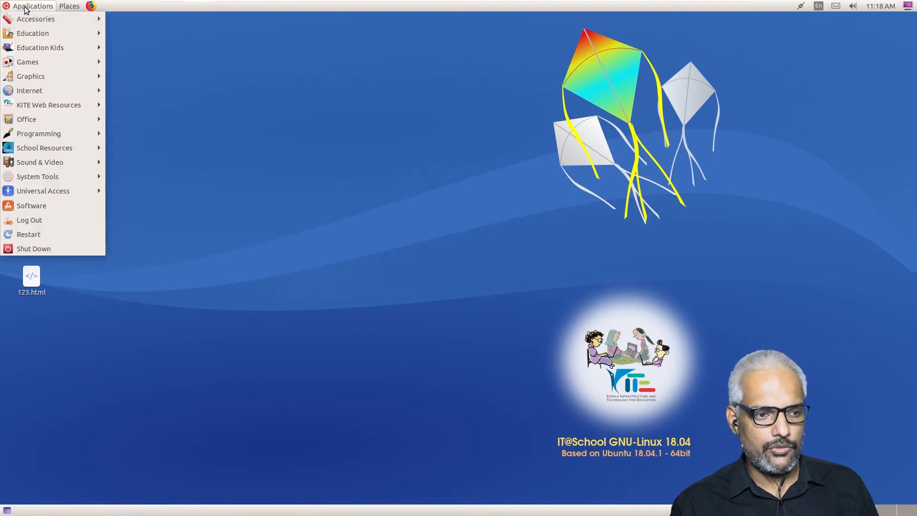
{"action": "mouse_move", "coordinate": [53, 74]}
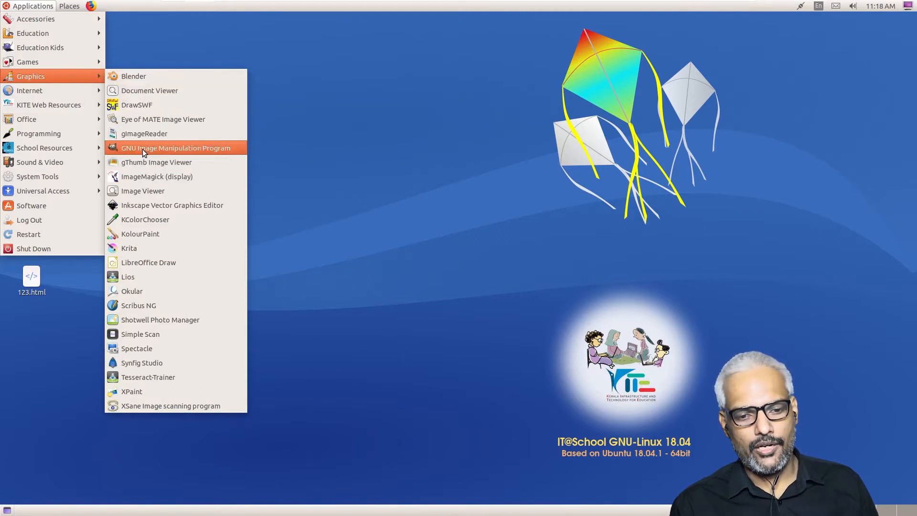
{"action": "left_click", "coordinate": [179, 149]}
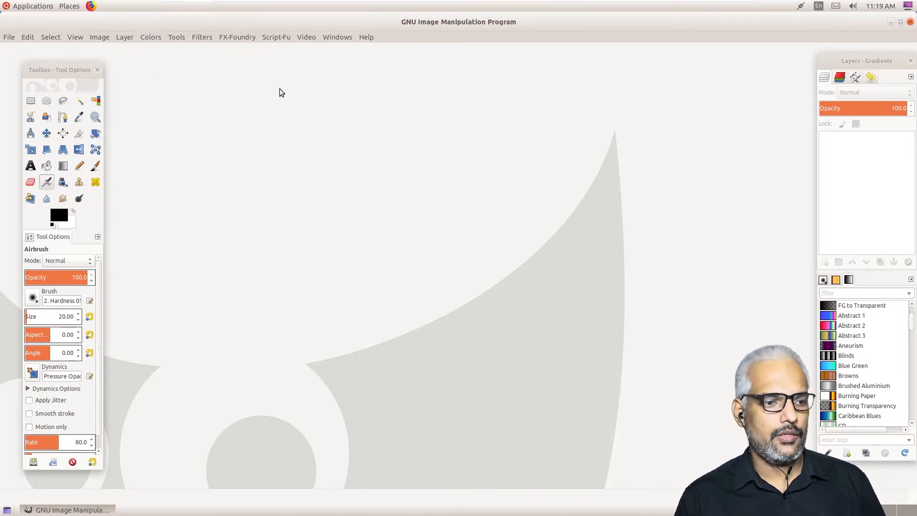
{"action": "left_click", "coordinate": [8, 38]}
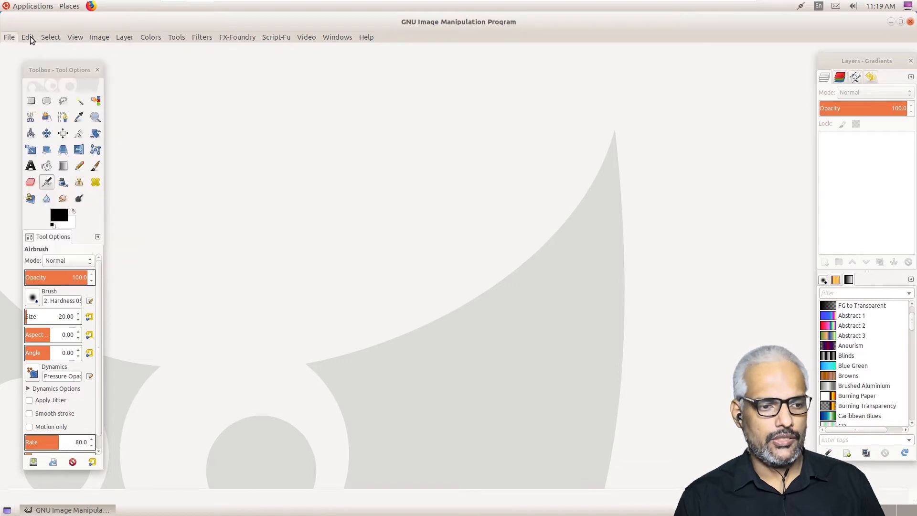
{"action": "left_click", "coordinate": [180, 132]}
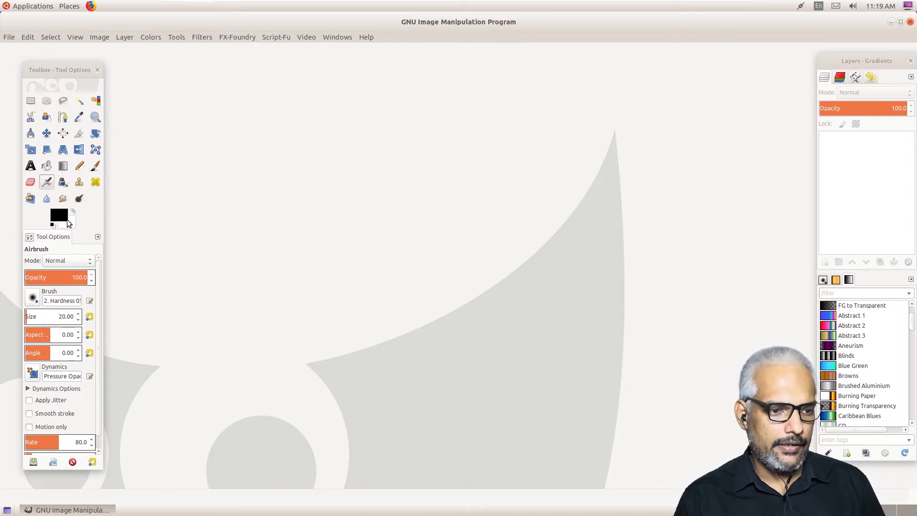
- Examine the options of the selection tools in turn, from Rectangle Select, Ellipse Select and Free Select through to the Paths tool
{"action": "left_click", "coordinate": [31, 101]}
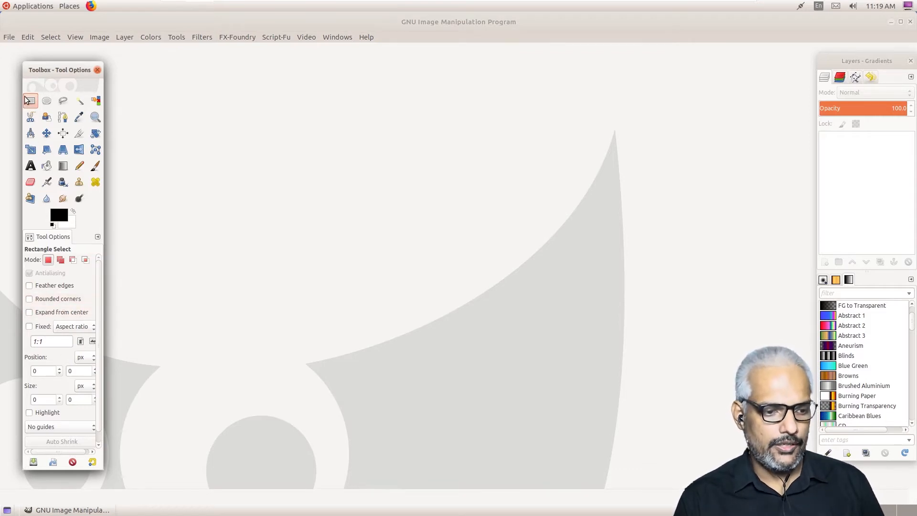
{"action": "left_click", "coordinate": [46, 101]}
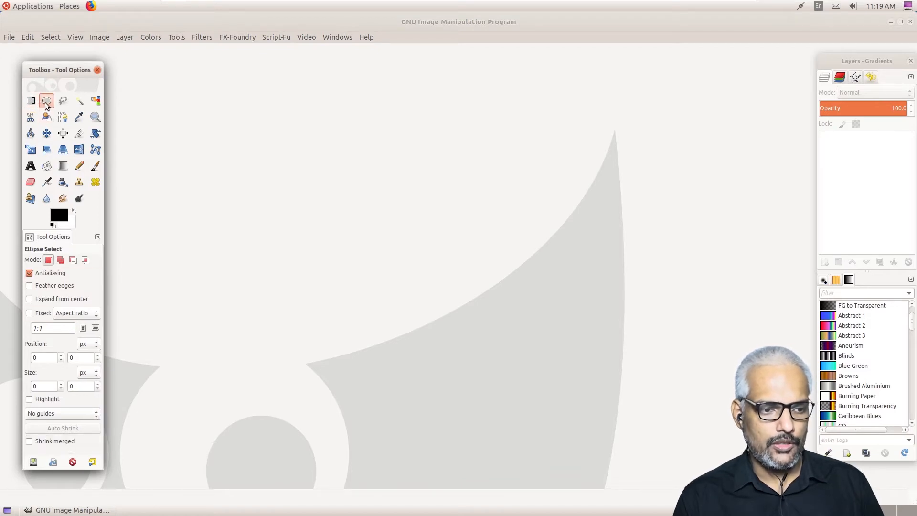
{"action": "left_click", "coordinate": [59, 103]}
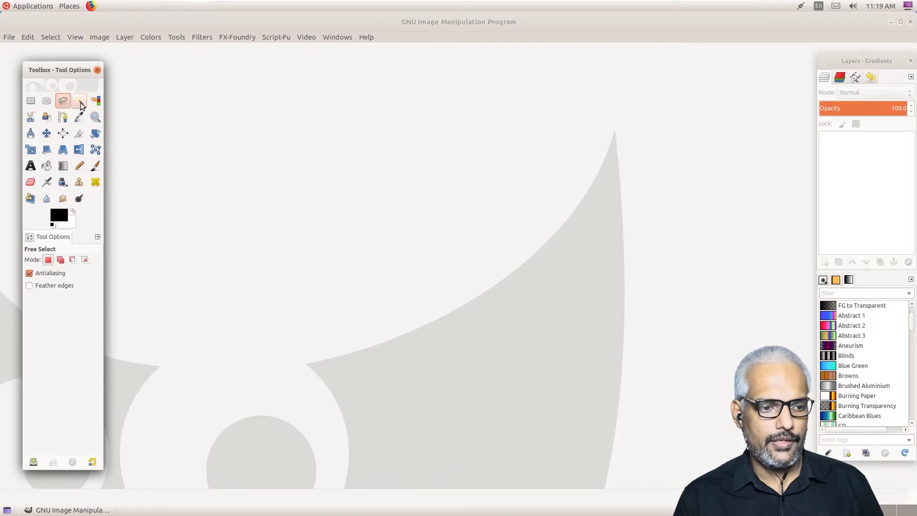
{"action": "left_click", "coordinate": [79, 101]}
{"action": "left_click", "coordinate": [95, 101]}
{"action": "left_click", "coordinate": [31, 117]}
{"action": "left_click", "coordinate": [63, 117]}
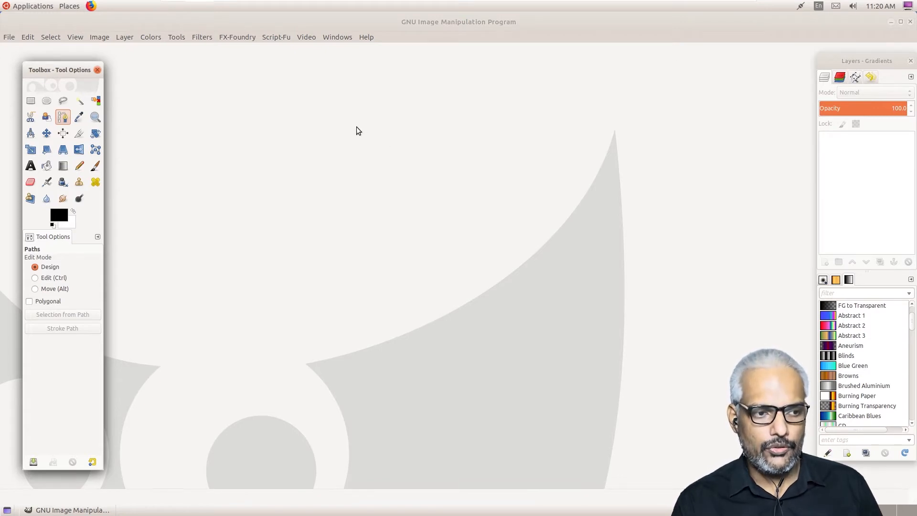
- Begin a new image and review the available templates and image size units
{"action": "left_click", "coordinate": [11, 38]}
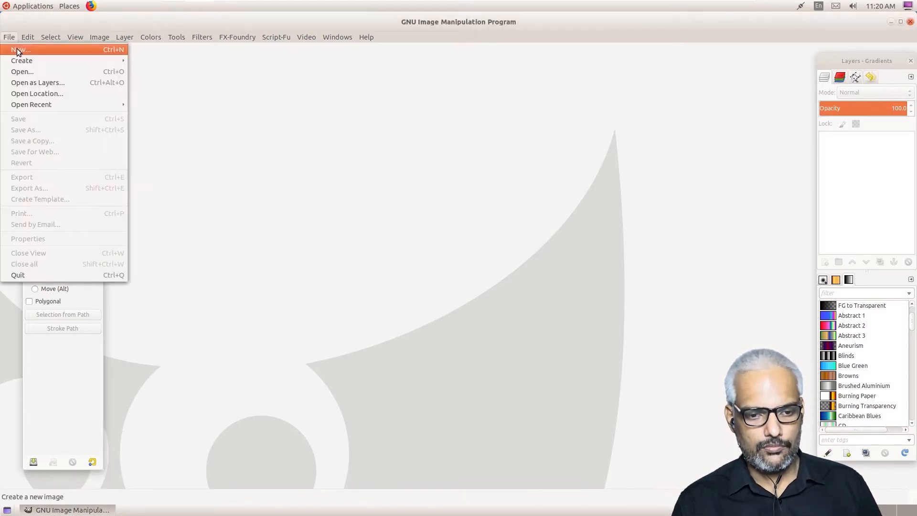
{"action": "left_click", "coordinate": [18, 50]}
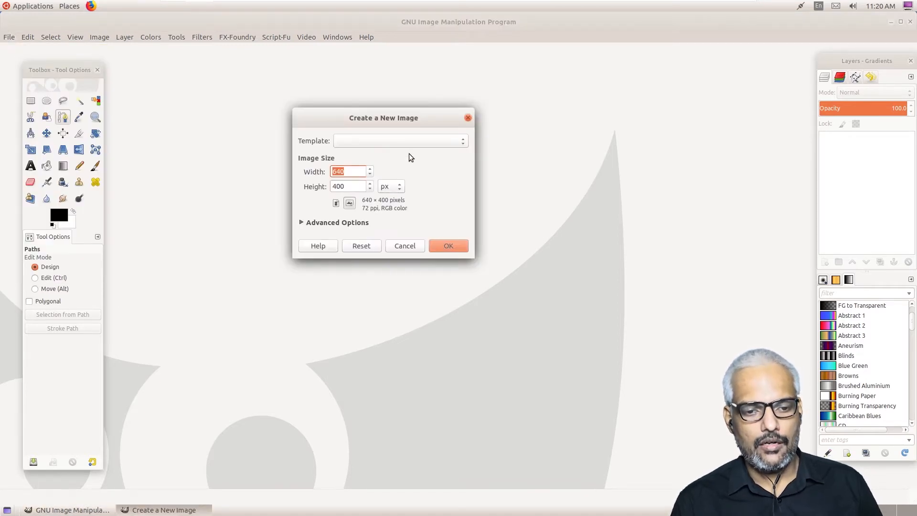
{"action": "left_click", "coordinate": [400, 140]}
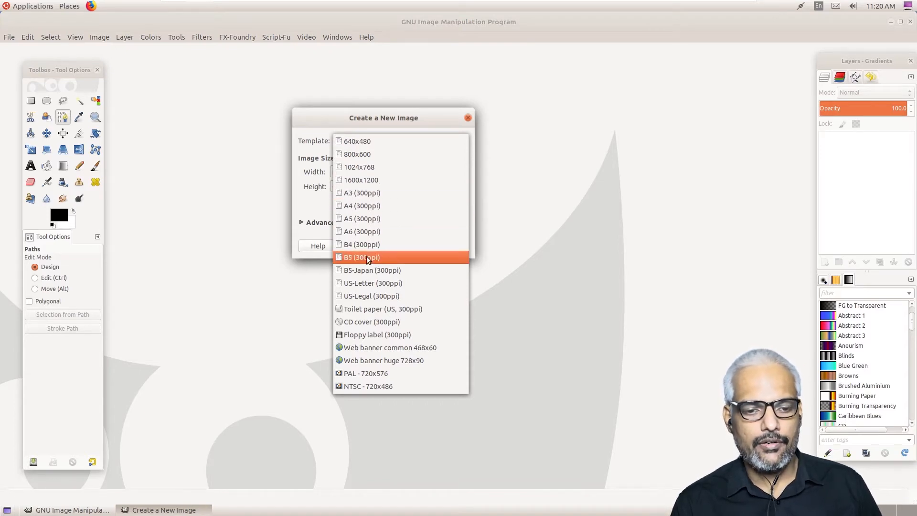
{"action": "left_click", "coordinate": [319, 158]}
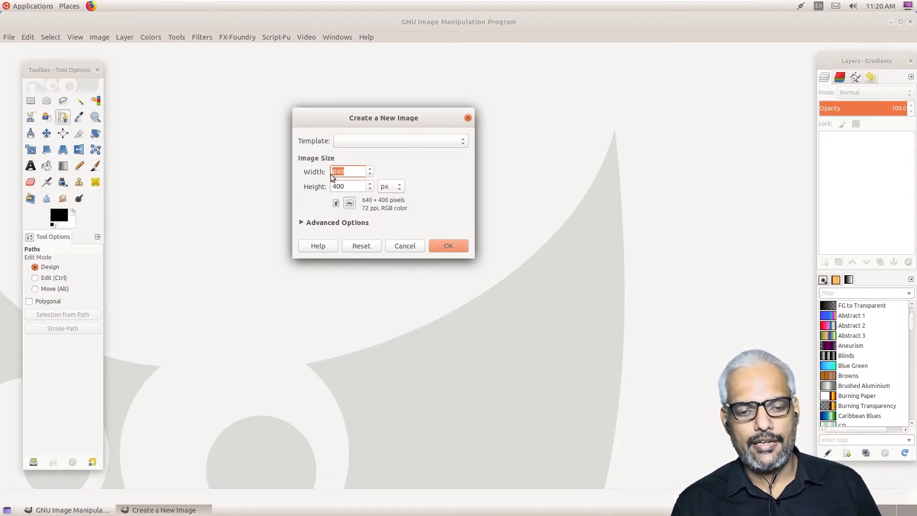
{"action": "left_click", "coordinate": [397, 188]}
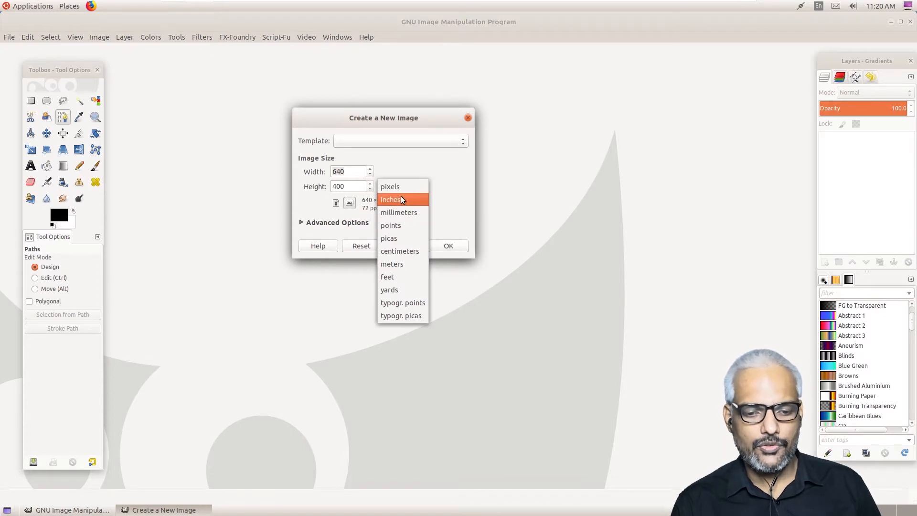
{"action": "left_click", "coordinate": [396, 169]}
- Create the new image from the A4 (300ppi) template in landscape orientation
{"action": "left_click", "coordinate": [368, 142]}
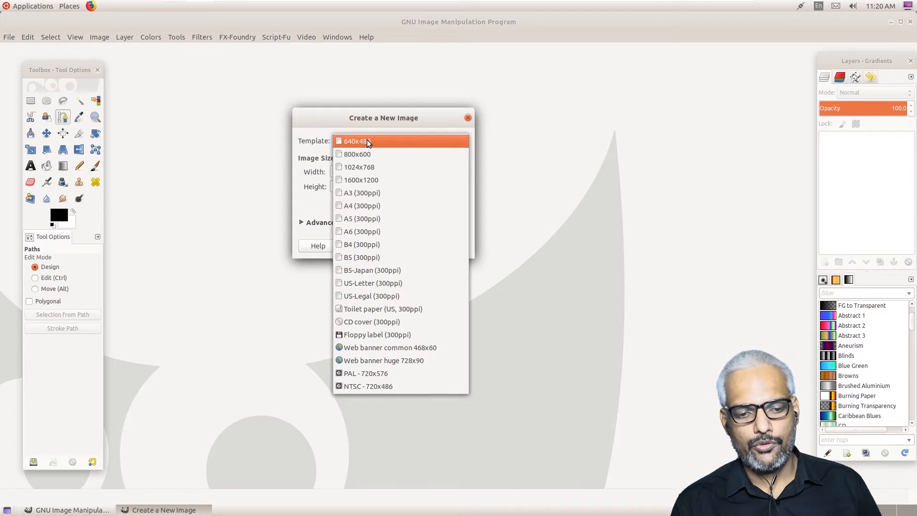
{"action": "left_click", "coordinate": [368, 207]}
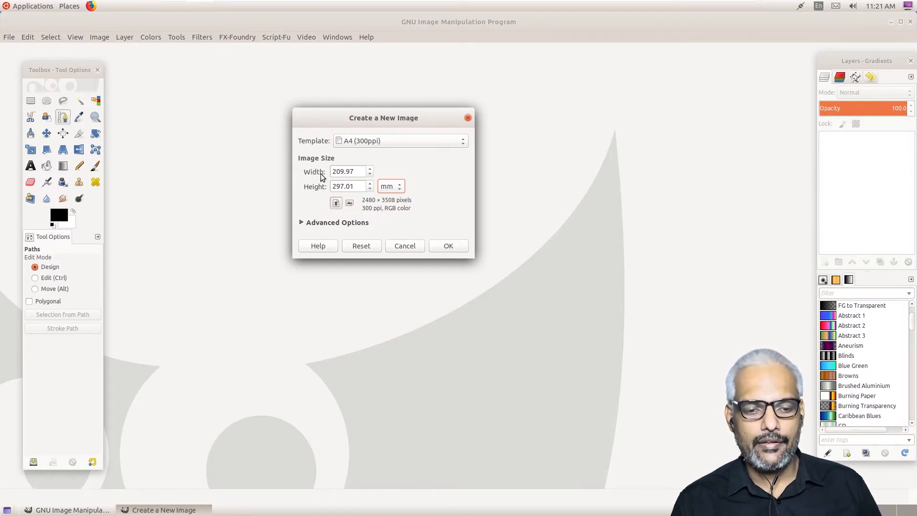
{"action": "left_click", "coordinate": [349, 204]}
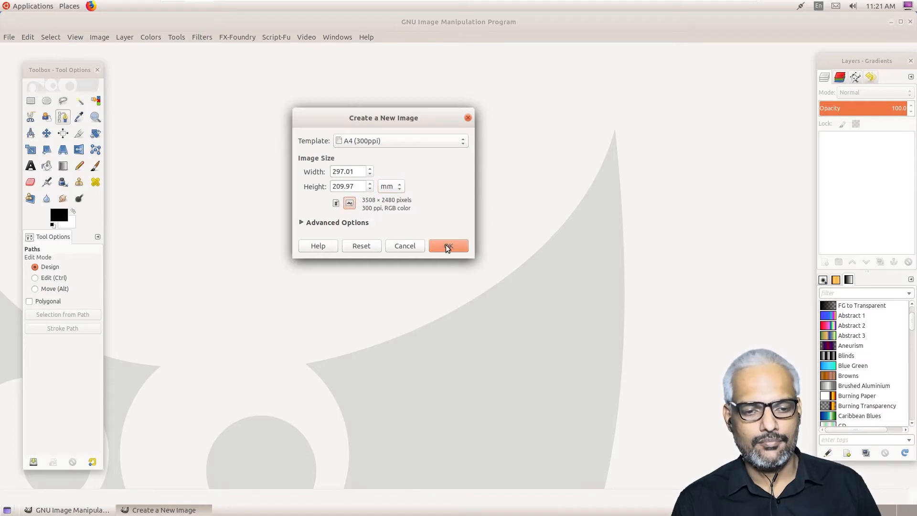
{"action": "left_click", "coordinate": [462, 251]}
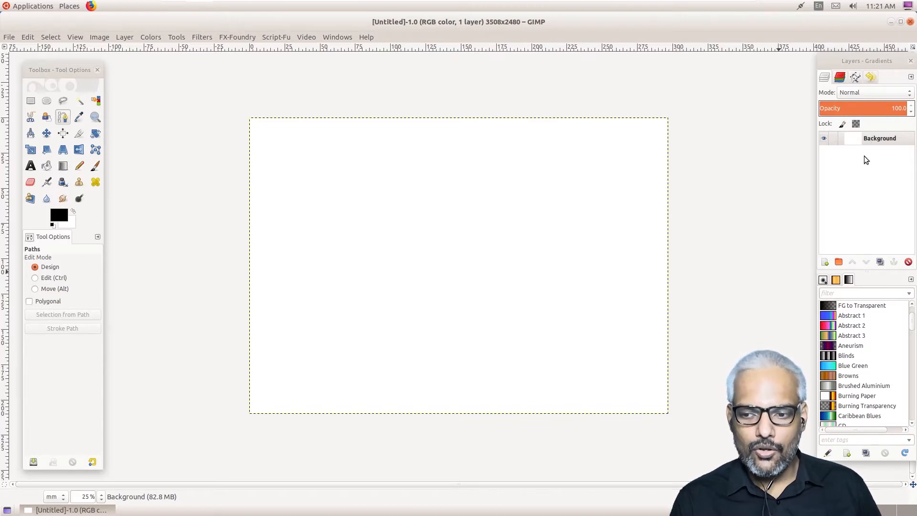
- Hide the Background layer and show it again, and try out swapping the foreground and background colours
{"action": "left_click", "coordinate": [824, 140]}
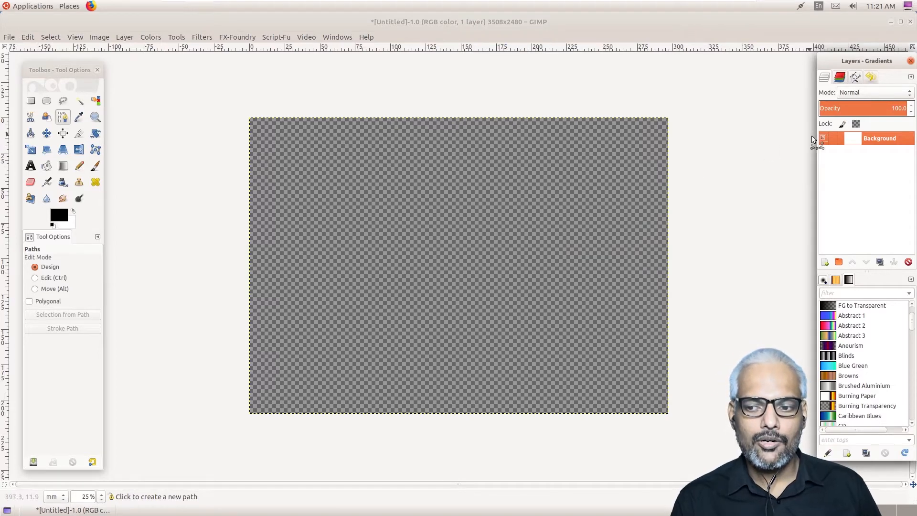
{"action": "left_click", "coordinate": [823, 139]}
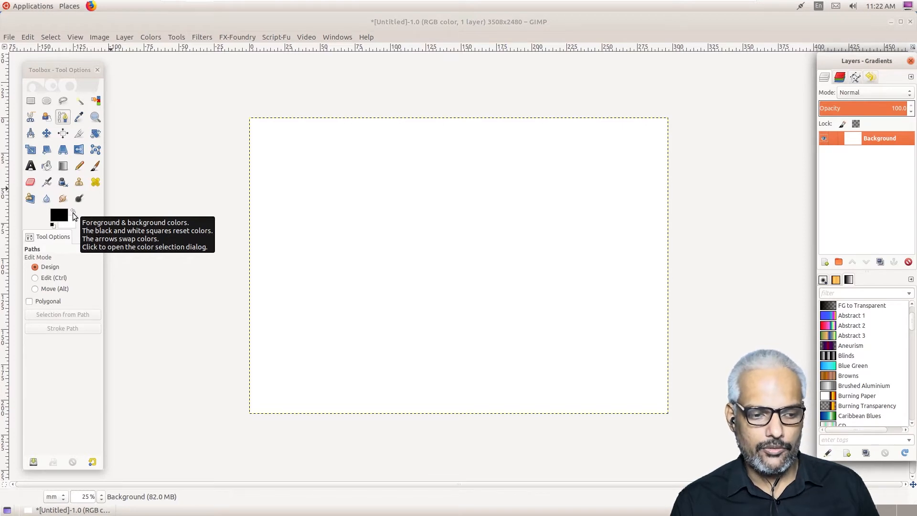
{"action": "left_click", "coordinate": [73, 214]}
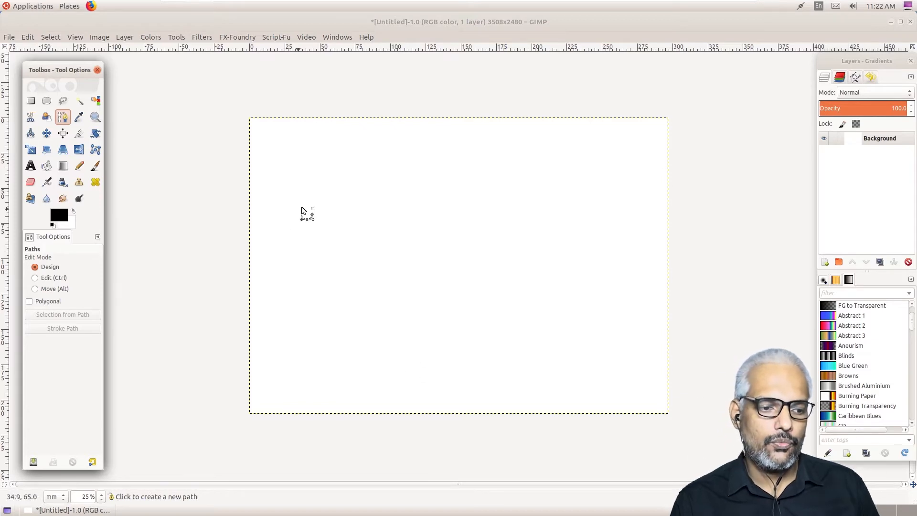
- Bucket-fill the canvas with the black foreground colour, and refill it with the white background colour using BG color fill
{"action": "left_click", "coordinate": [46, 167]}
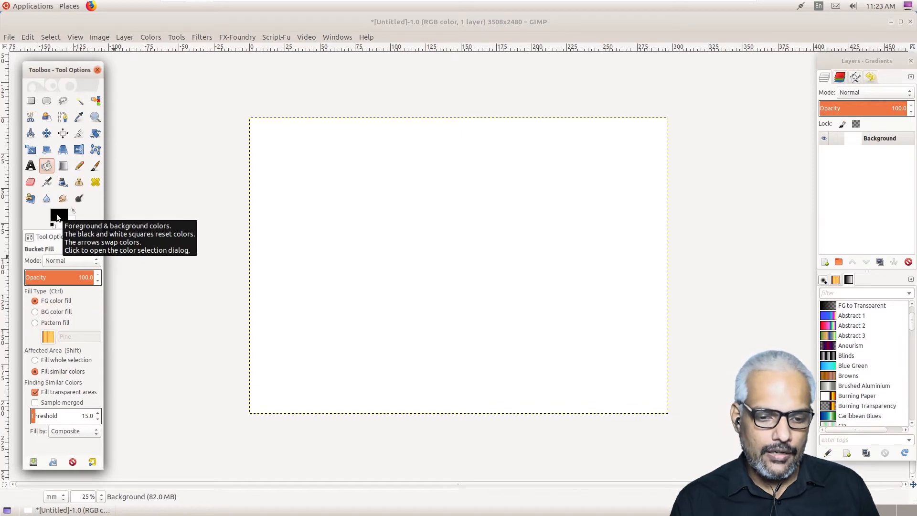
{"action": "left_click", "coordinate": [395, 238]}
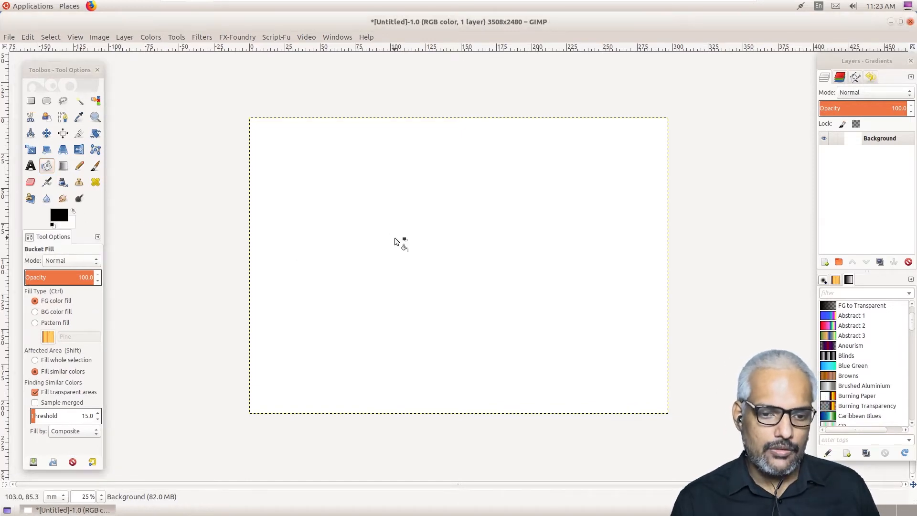
{"action": "left_click", "coordinate": [389, 201]}
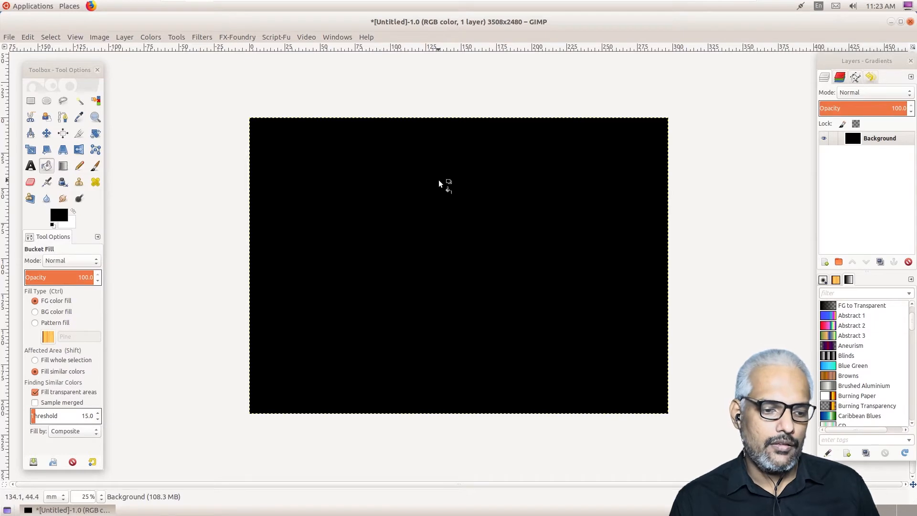
{"action": "left_click", "coordinate": [46, 314]}
{"action": "left_click", "coordinate": [443, 251]}
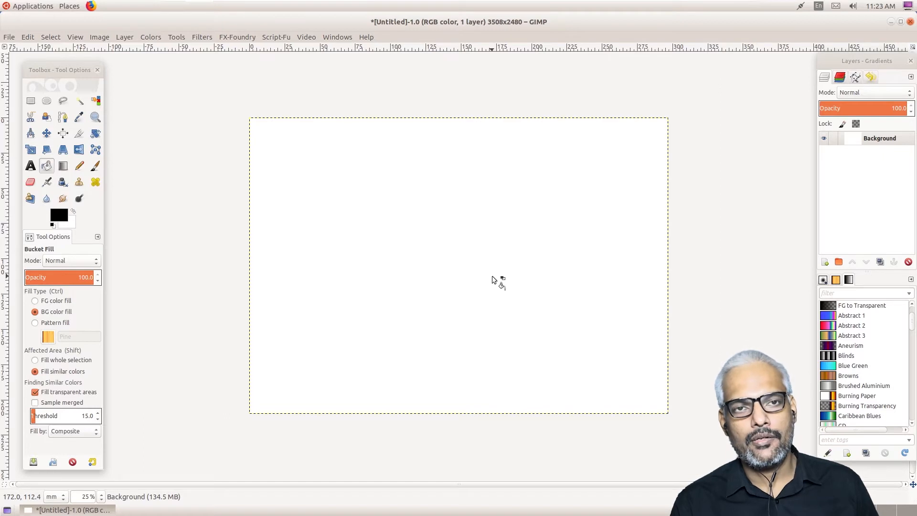
- Open the foreground colour for editing and pick the blue shade 3741c9
{"action": "left_click", "coordinate": [59, 216]}
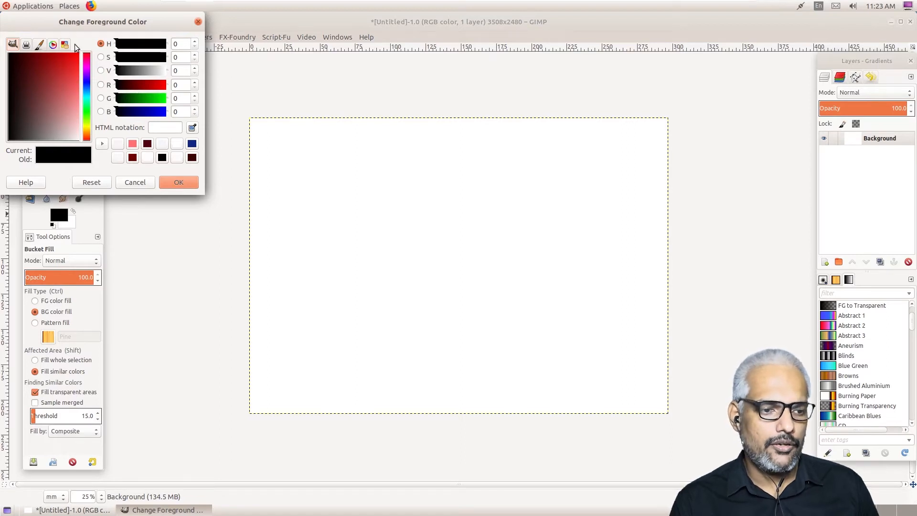
{"action": "left_click_drag", "start_coordinate": [89, 76], "coordinate": [87, 85]}
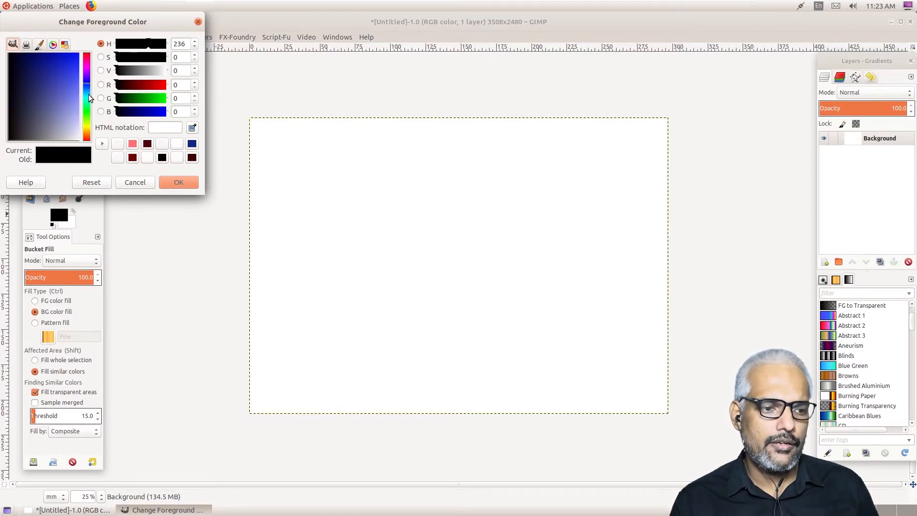
{"action": "left_click", "coordinate": [64, 77]}
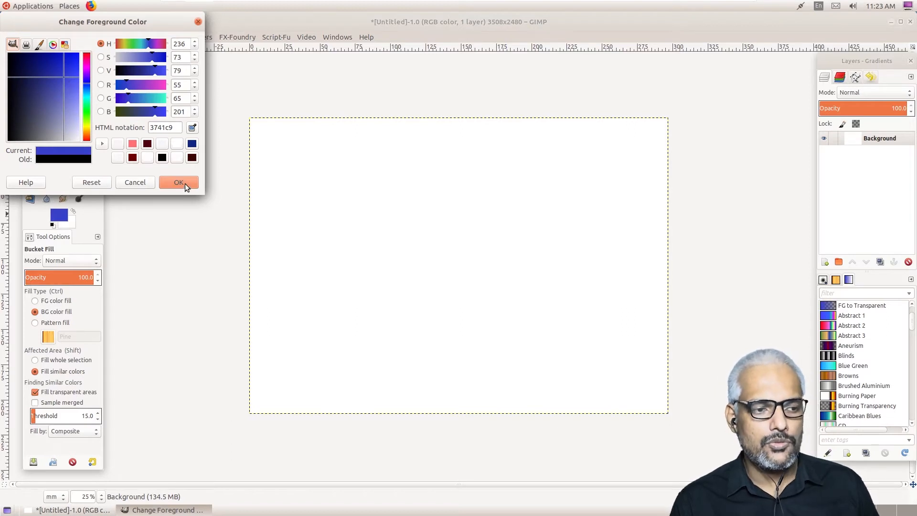
- Look through the CMYK, Watercolor, Wheel and Palette colour selectors, try the green 40c937 on the wheel, and return to the GIMP selector
{"action": "left_click", "coordinate": [26, 45]}
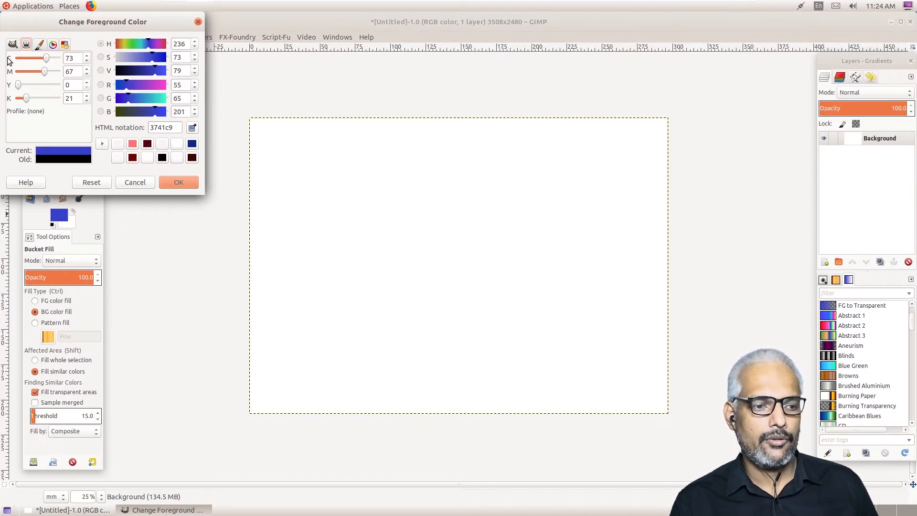
{"action": "left_click", "coordinate": [40, 46]}
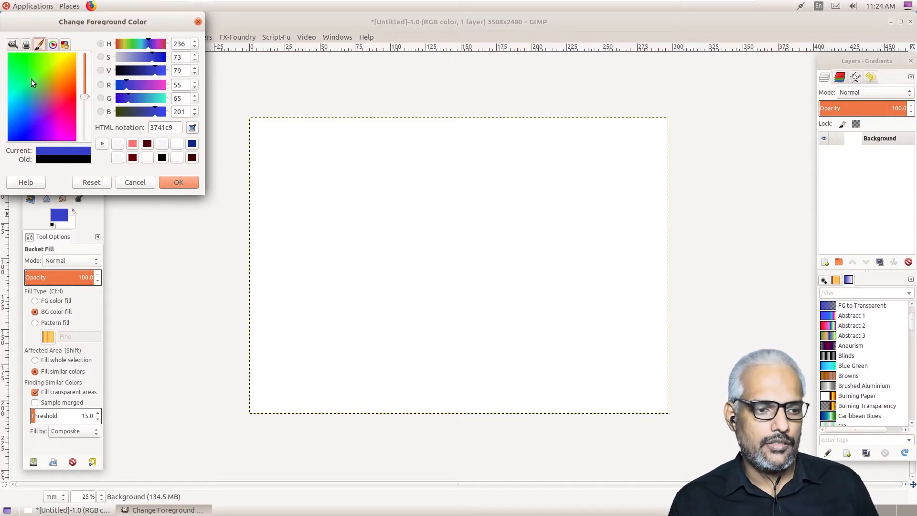
{"action": "left_click", "coordinate": [53, 45]}
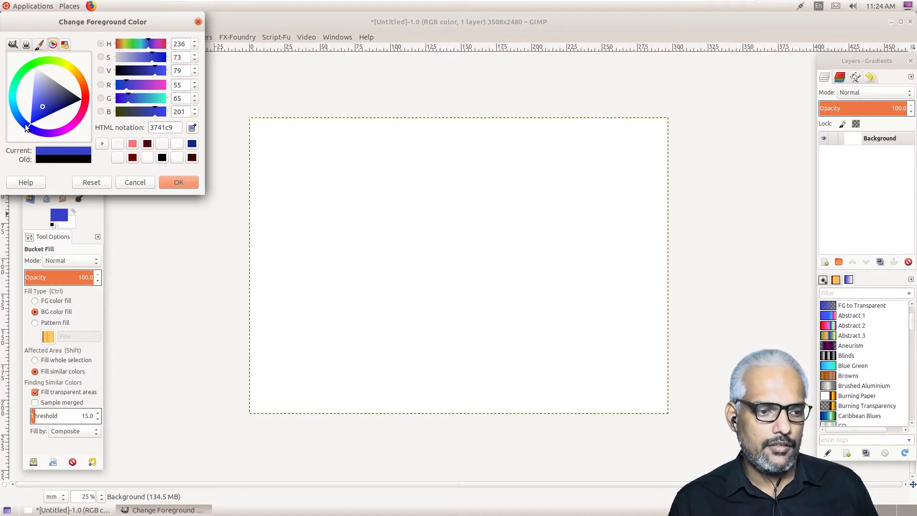
{"action": "left_click_drag", "start_coordinate": [17, 118], "coordinate": [43, 69]}
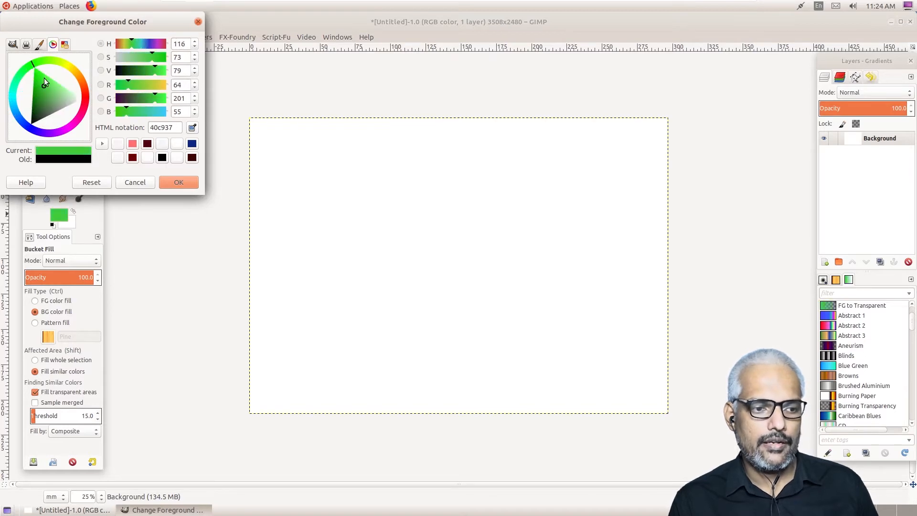
{"action": "left_click", "coordinate": [64, 45]}
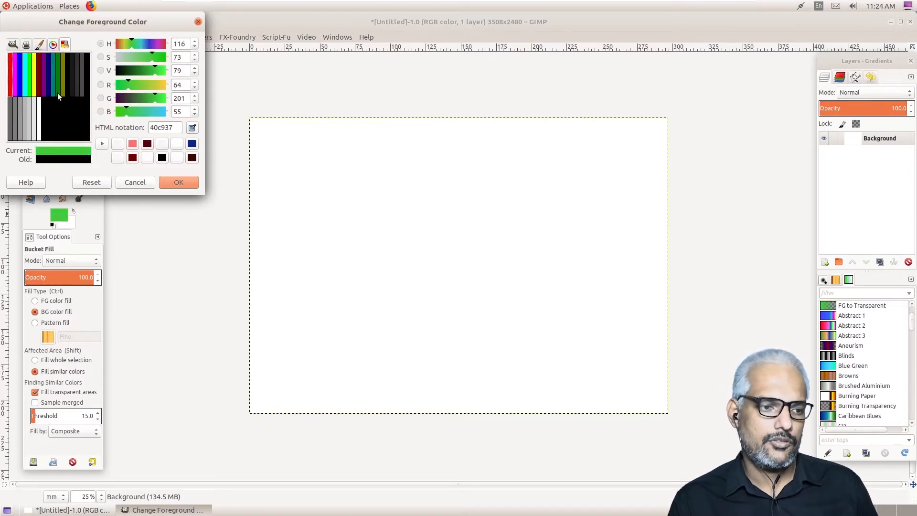
{"action": "left_click", "coordinate": [13, 44]}
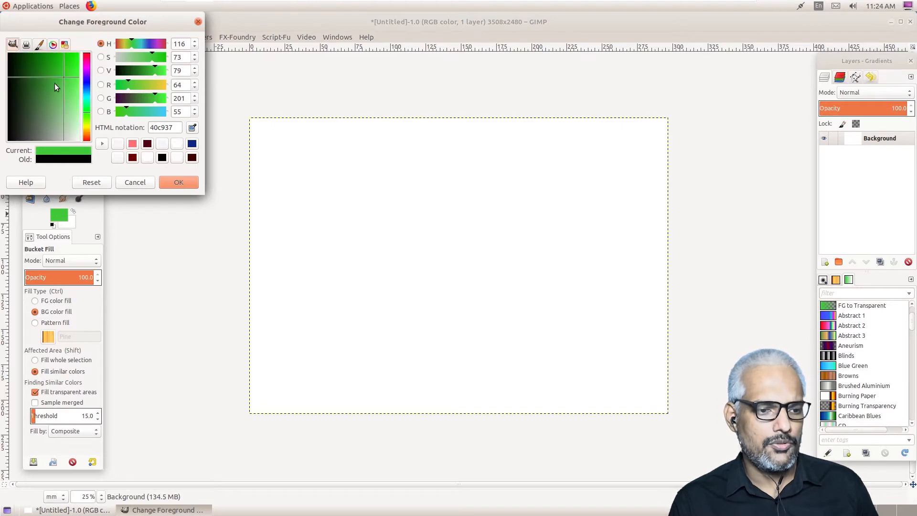
- Set the foreground colour to the blue shade 3055b3 and confirm it
{"action": "left_click", "coordinate": [86, 90]}
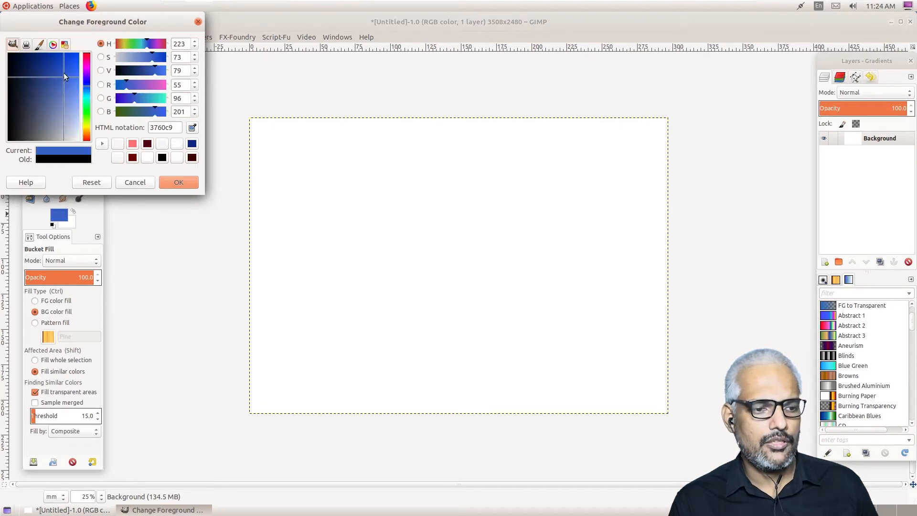
{"action": "left_click_drag", "start_coordinate": [63, 73], "coordinate": [65, 67]}
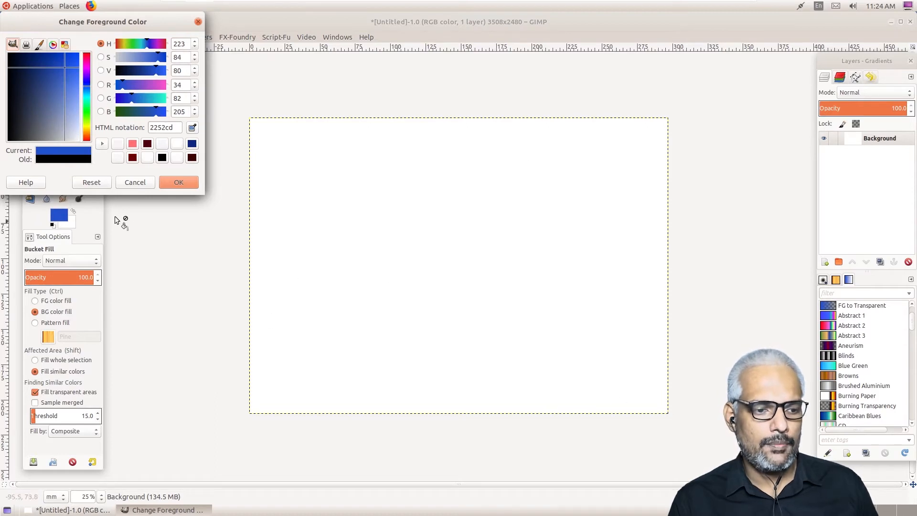
{"action": "left_click", "coordinate": [58, 75]}
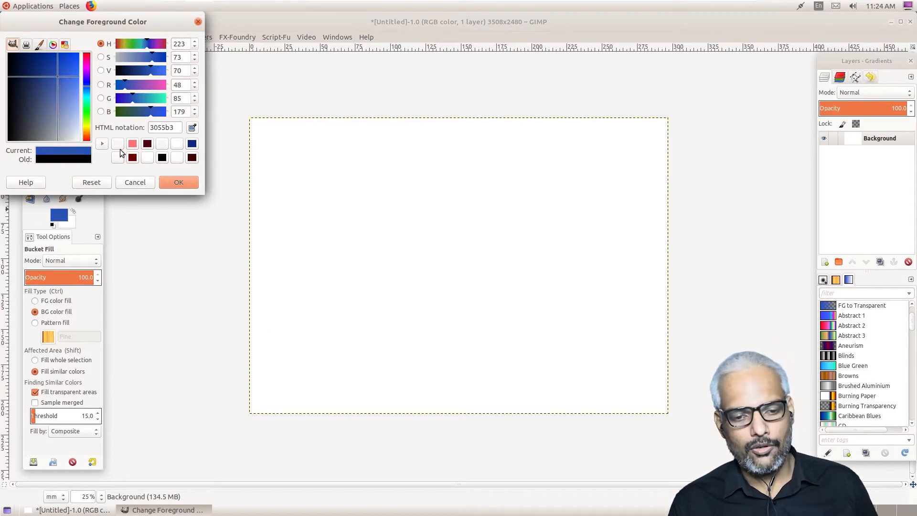
{"action": "left_click", "coordinate": [177, 184]}
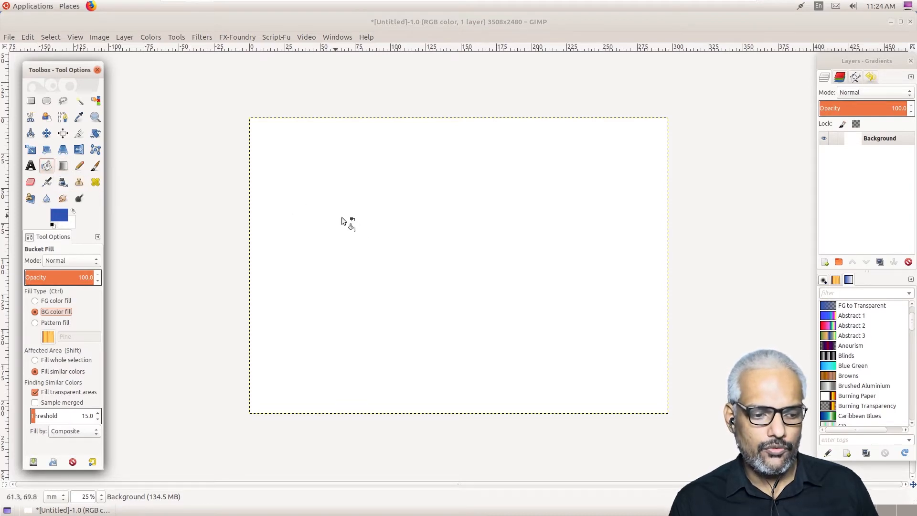
- Bucket-fill the canvas using FG color fill, and draw a linear foreground-to-background blend from its left edge to its right edge
{"action": "left_click", "coordinate": [60, 301]}
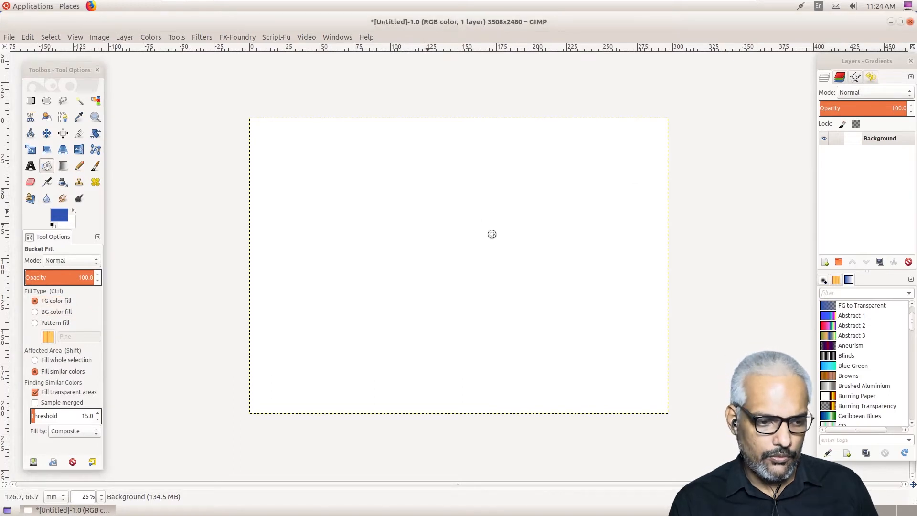
{"action": "left_click", "coordinate": [492, 234]}
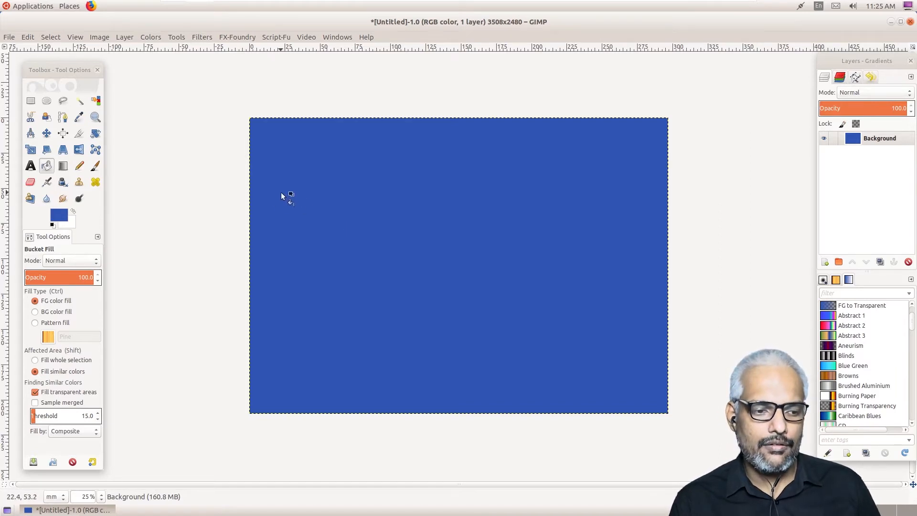
{"action": "left_click", "coordinate": [63, 166]}
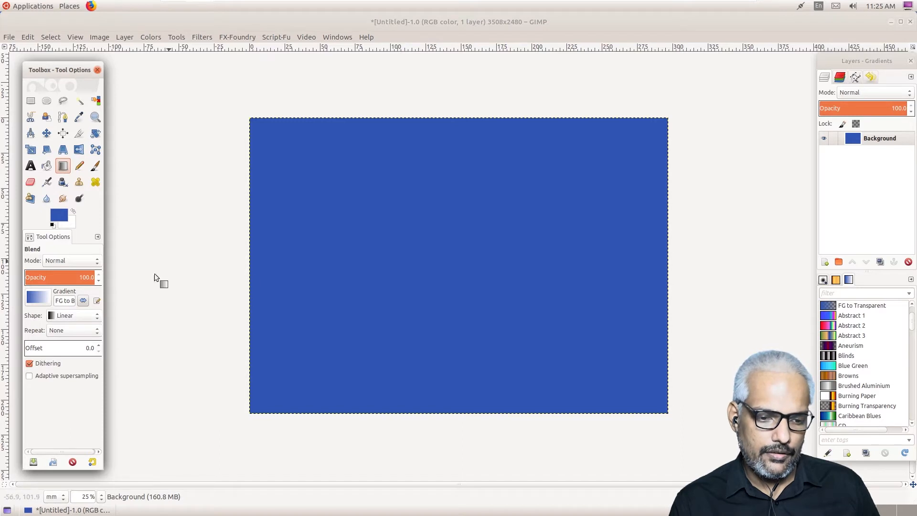
{"action": "left_click_drag", "start_coordinate": [250, 251], "coordinate": [668, 251]}
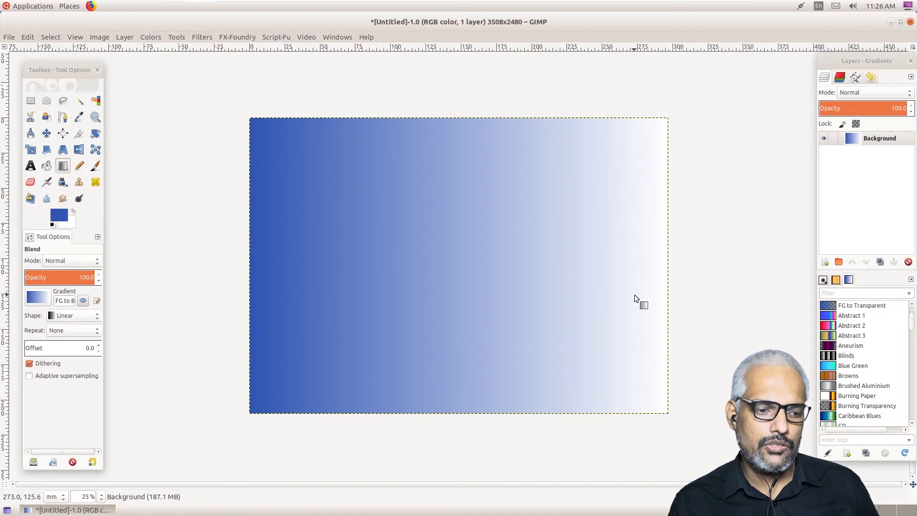
- Set the background colour to a bright saturated blue and redraw the linear blend across the canvas horizontally, and again from top to bottom
{"action": "left_click", "coordinate": [70, 224]}
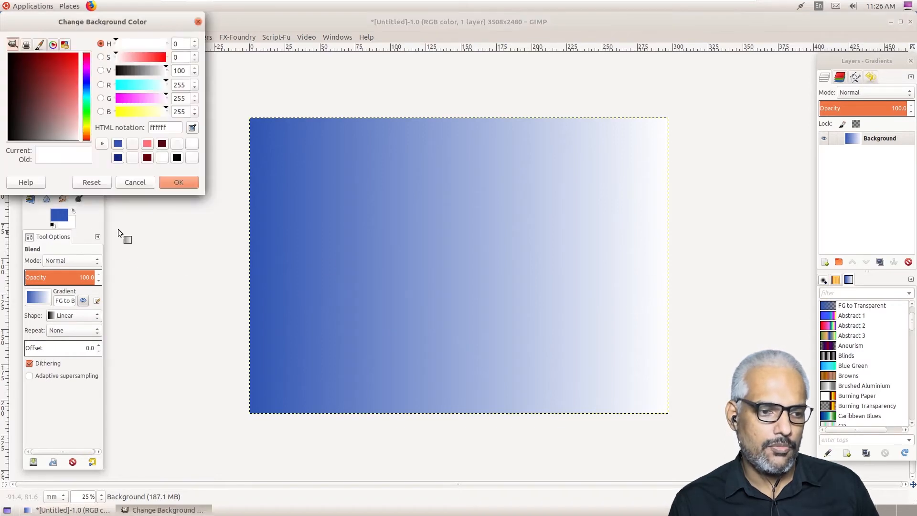
{"action": "left_click", "coordinate": [87, 85]}
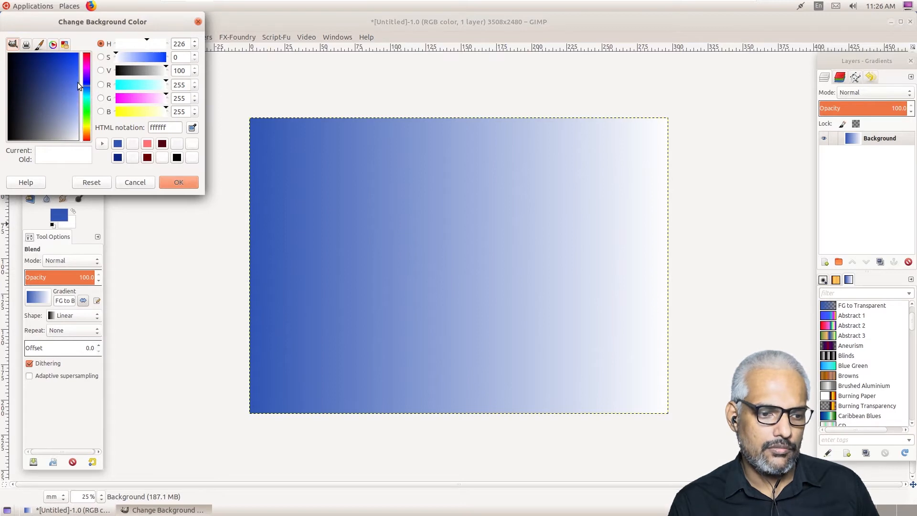
{"action": "left_click_drag", "start_coordinate": [77, 82], "coordinate": [76, 56]}
{"action": "left_click", "coordinate": [171, 180]}
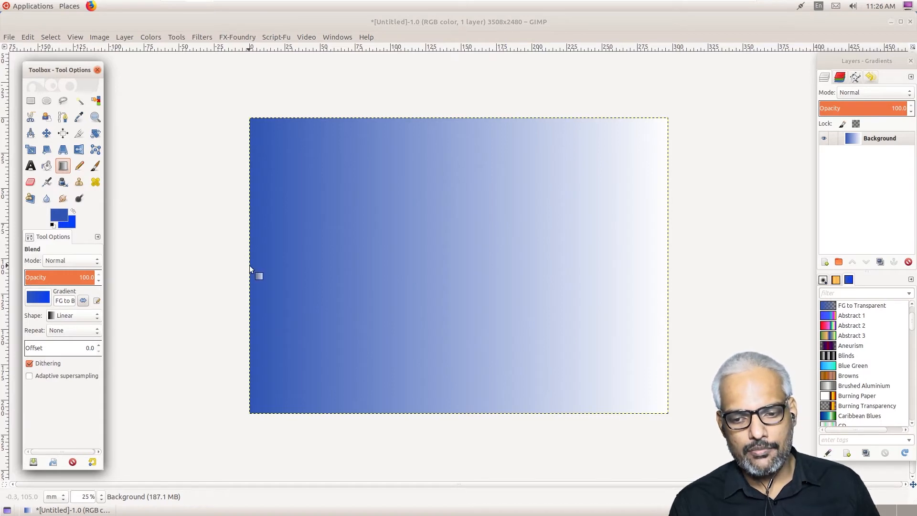
{"action": "left_click_drag", "start_coordinate": [250, 266], "coordinate": [667, 267]}
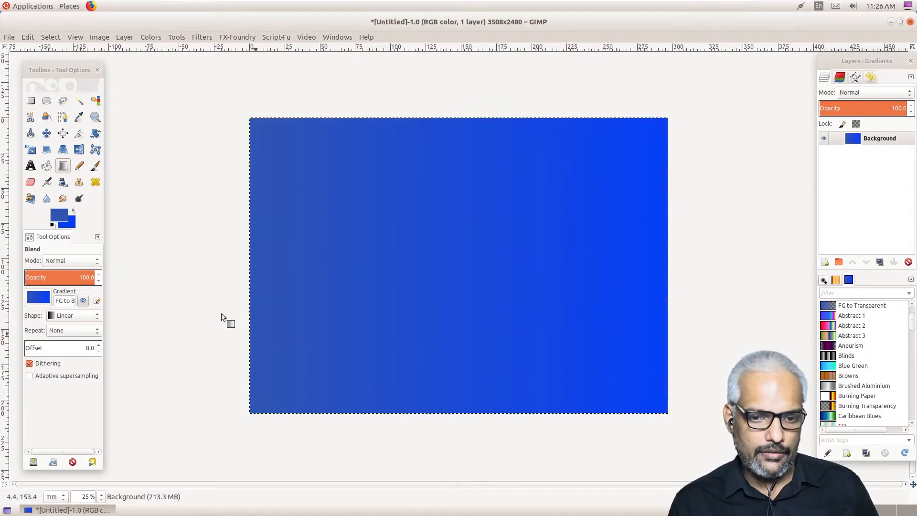
{"action": "left_click_drag", "start_coordinate": [457, 117], "coordinate": [460, 411]}
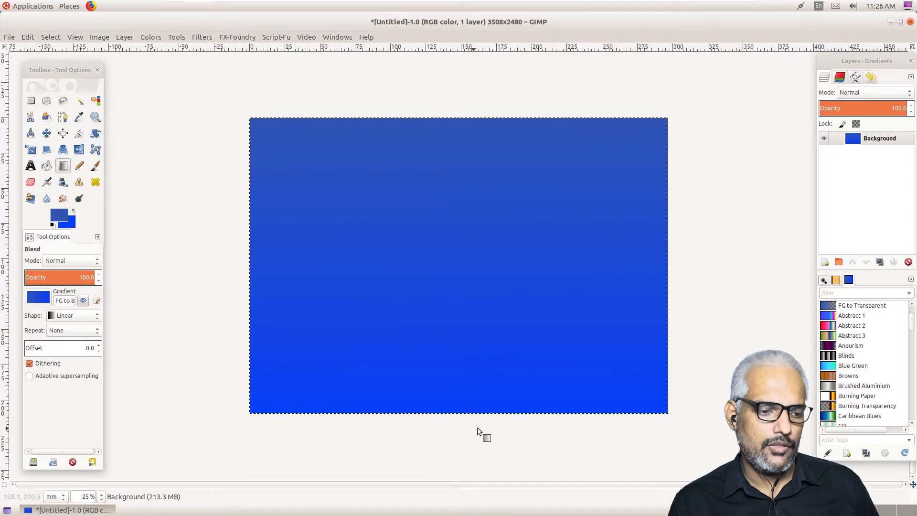
- Leave the background colour as it is and set the foreground colour to the near-black blue 0d1323
{"action": "left_click", "coordinate": [70, 225]}
{"action": "left_click", "coordinate": [198, 22]}
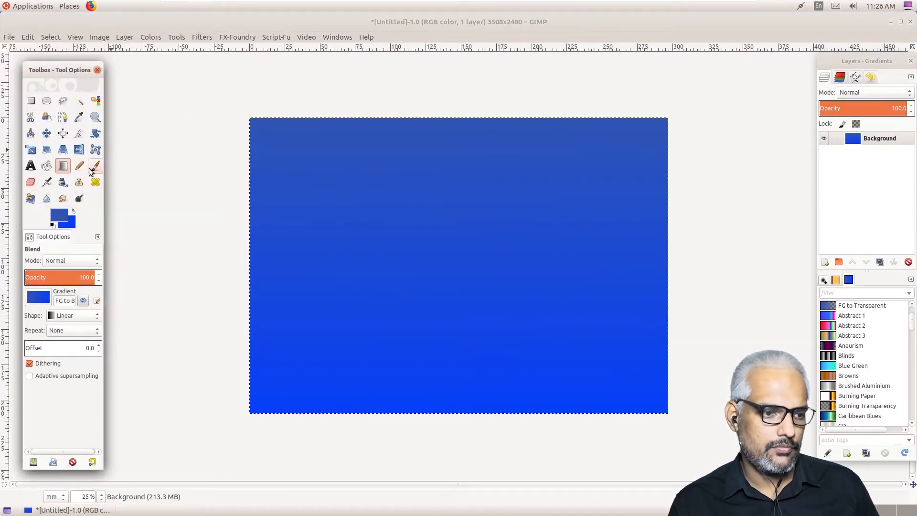
{"action": "left_click", "coordinate": [59, 214]}
{"action": "left_click", "coordinate": [17, 84]}
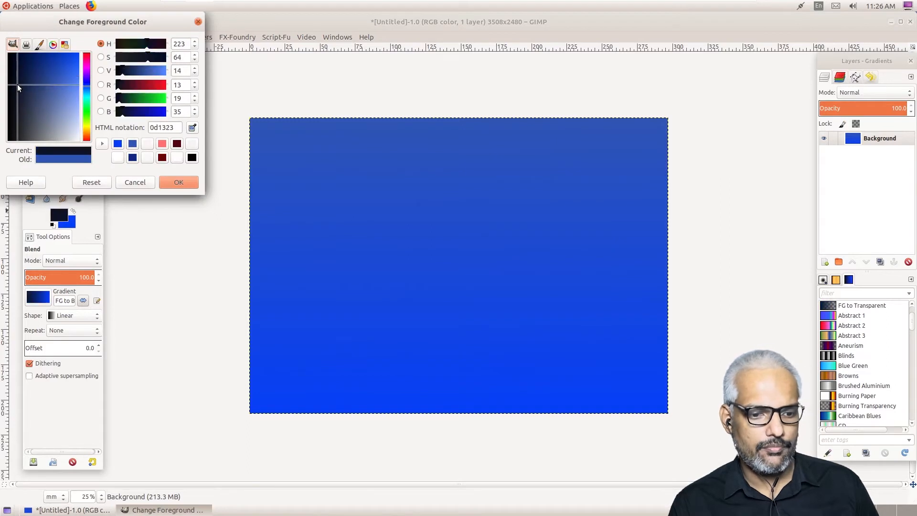
{"action": "left_click", "coordinate": [178, 182]}
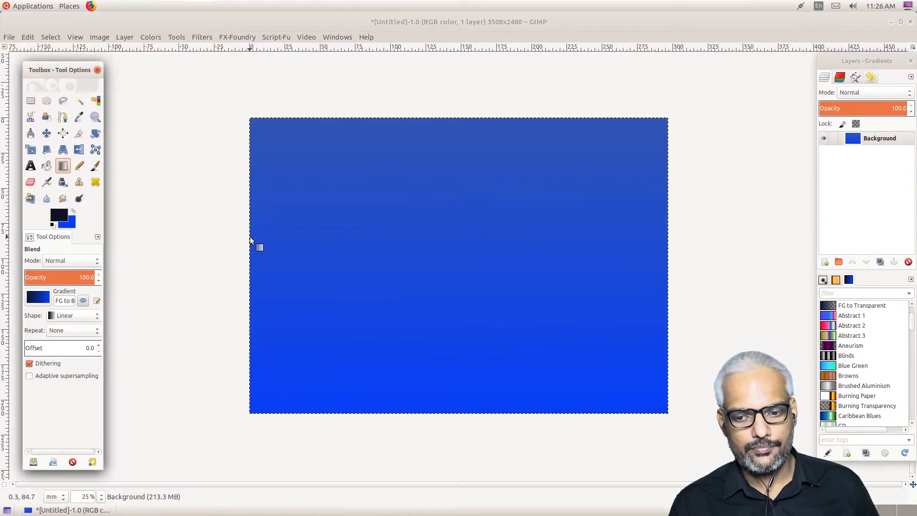
- Redraw the linear blend left to right, top to bottom and left to right again, and look over the available gradient shapes
{"action": "left_click_drag", "start_coordinate": [247, 237], "coordinate": [666, 236]}
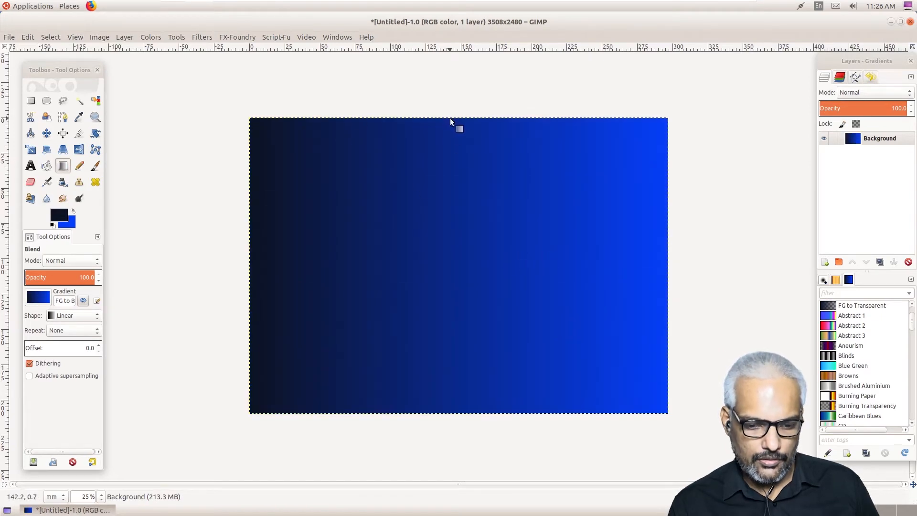
{"action": "left_click_drag", "start_coordinate": [450, 118], "coordinate": [457, 411]}
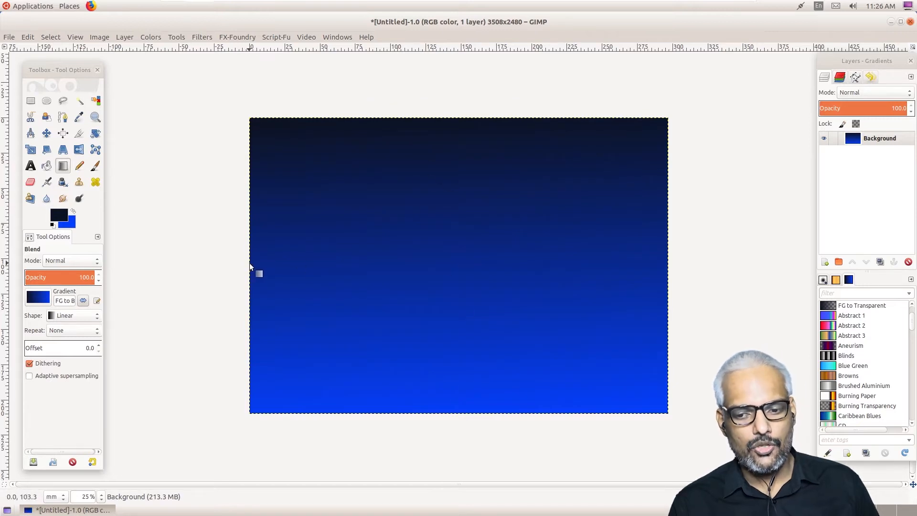
{"action": "left_click_drag", "start_coordinate": [249, 263], "coordinate": [667, 262]}
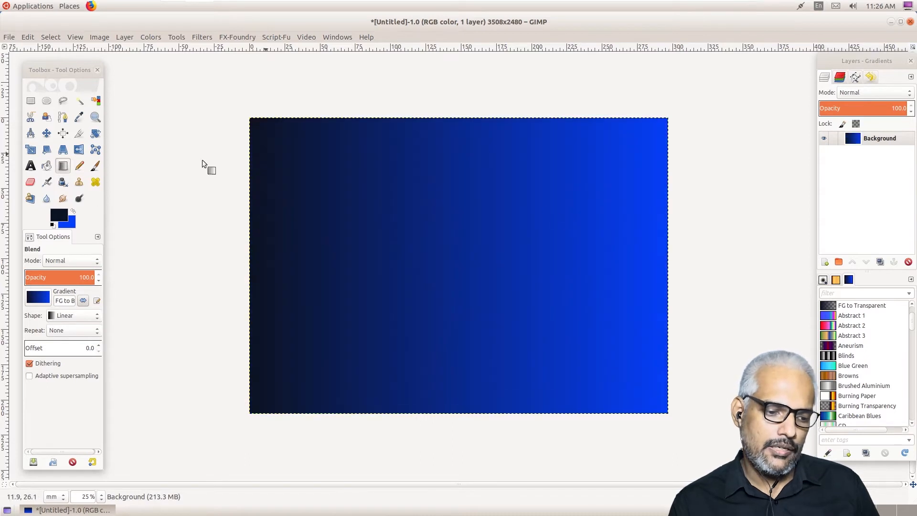
{"action": "left_click", "coordinate": [70, 316]}
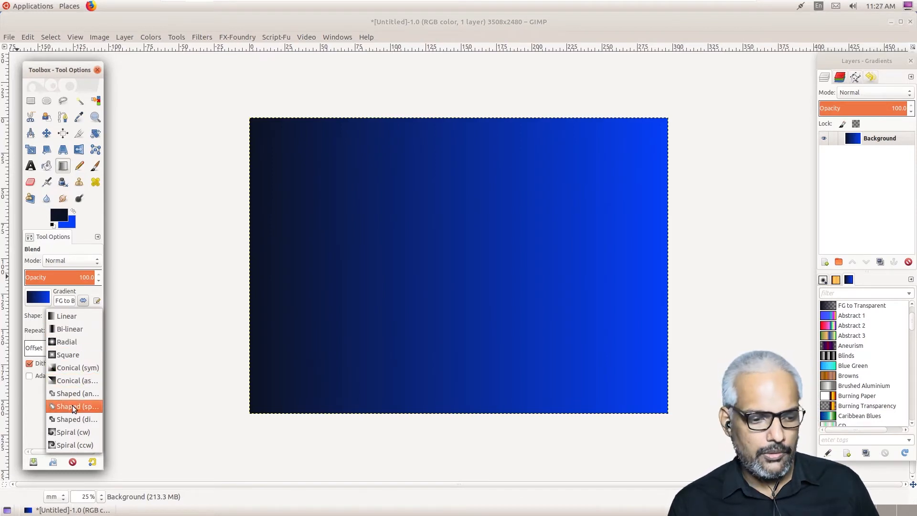
{"action": "left_click", "coordinate": [134, 319]}
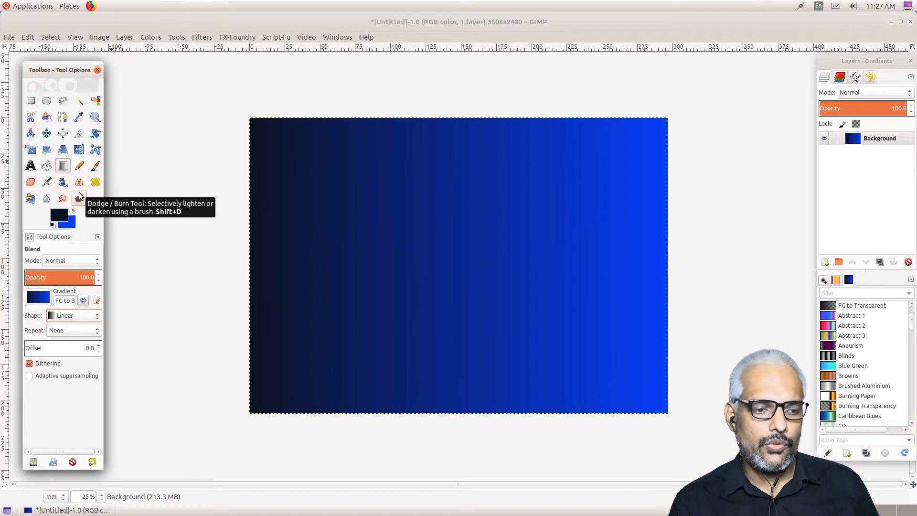
- Activate the Pencil tool, look over the available brushes, and set the brush size to 47.09
{"action": "left_click", "coordinate": [79, 166]}
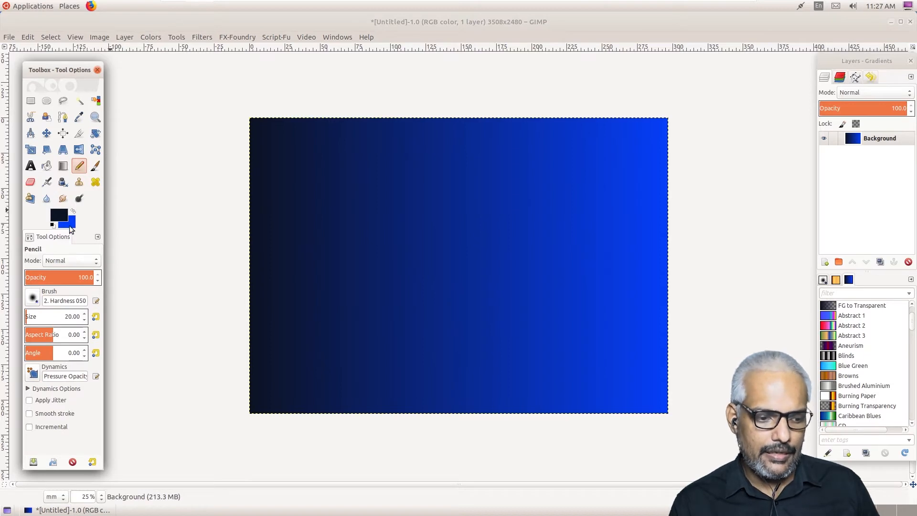
{"action": "left_click", "coordinate": [38, 302]}
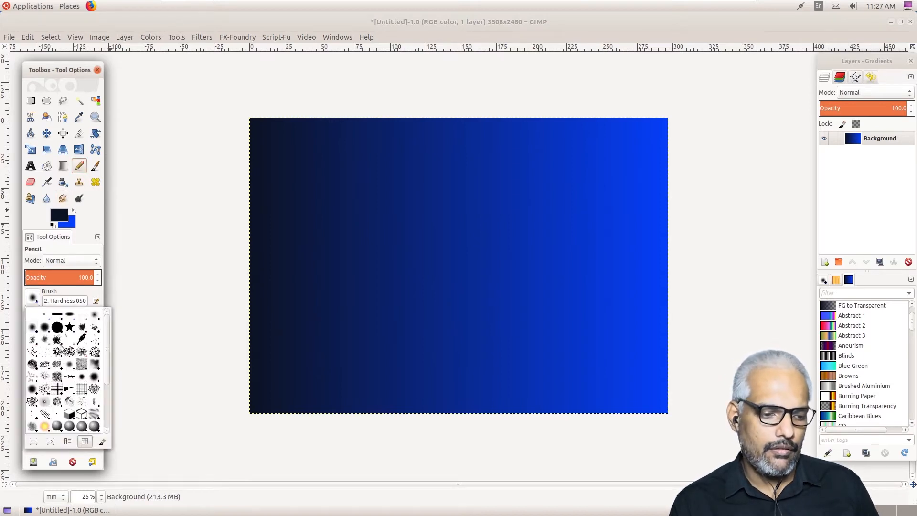
{"action": "left_click", "coordinate": [49, 252]}
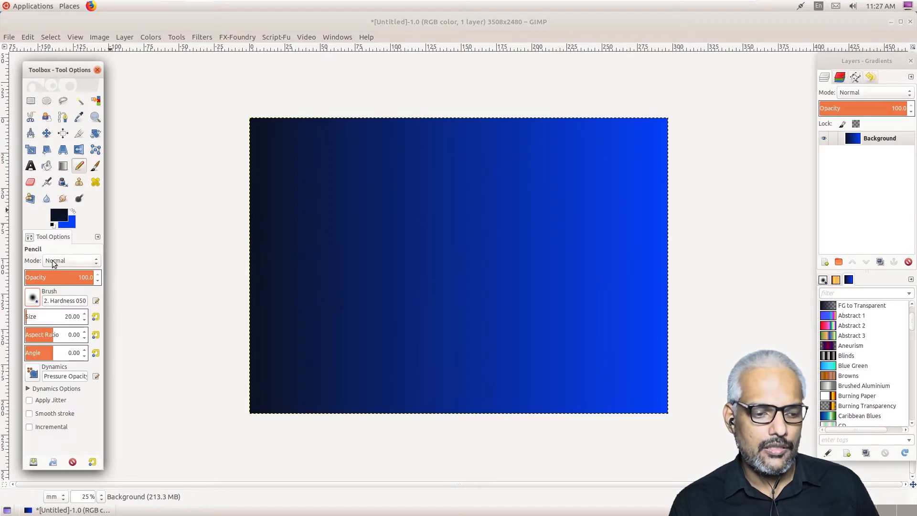
{"action": "left_click", "coordinate": [31, 319]}
{"action": "left_click_drag", "start_coordinate": [31, 319], "coordinate": [46, 315]}
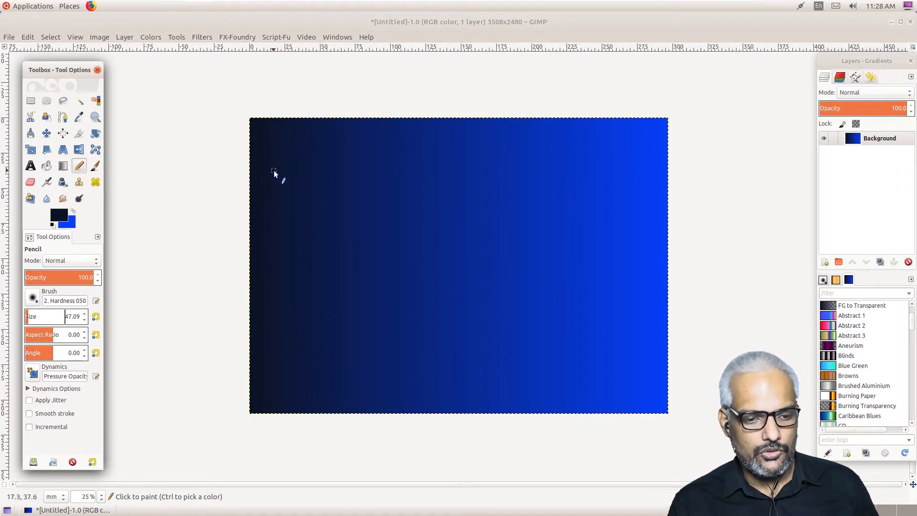
- Try a curved freehand pencil stroke across the upper-left part of the canvas and undo it
{"action": "mouse_move", "coordinate": [259, 199]}
{"action": "left_mouse_down"}
{"action": "mouse_move", "coordinate": [323, 176]}
{"action": "mouse_move", "coordinate": [405, 204]}
{"action": "left_mouse_up"}
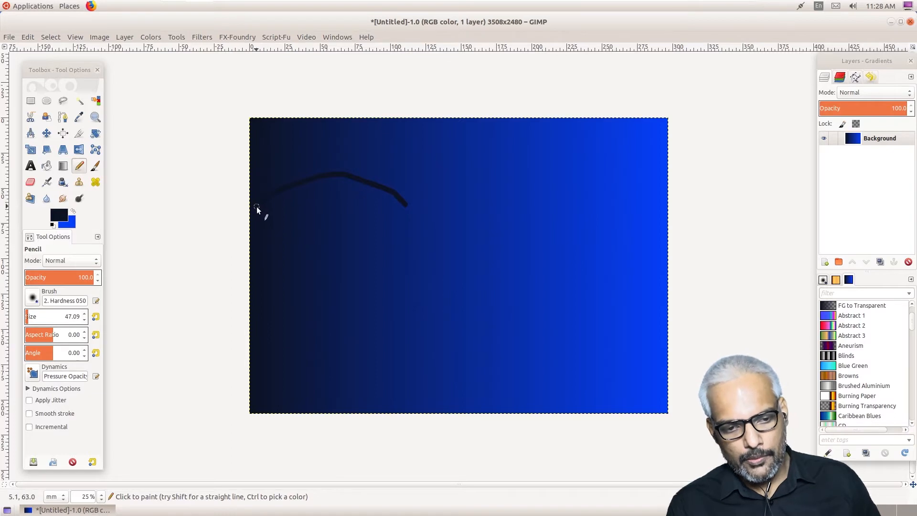
{"action": "key", "text": "ctrl+z"}
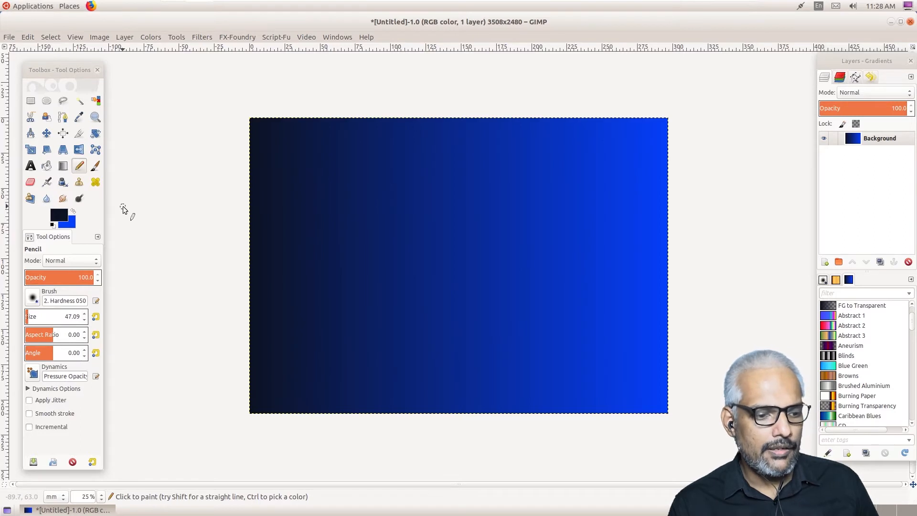
- Set the foreground colour to an almost pure white for the pencil
{"action": "left_click", "coordinate": [62, 211]}
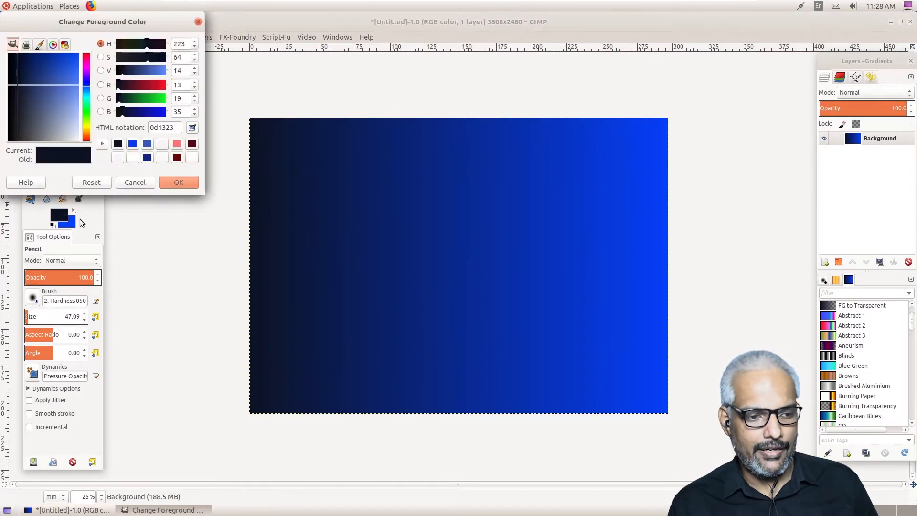
{"action": "left_click", "coordinate": [78, 141]}
{"action": "left_click", "coordinate": [179, 182]}
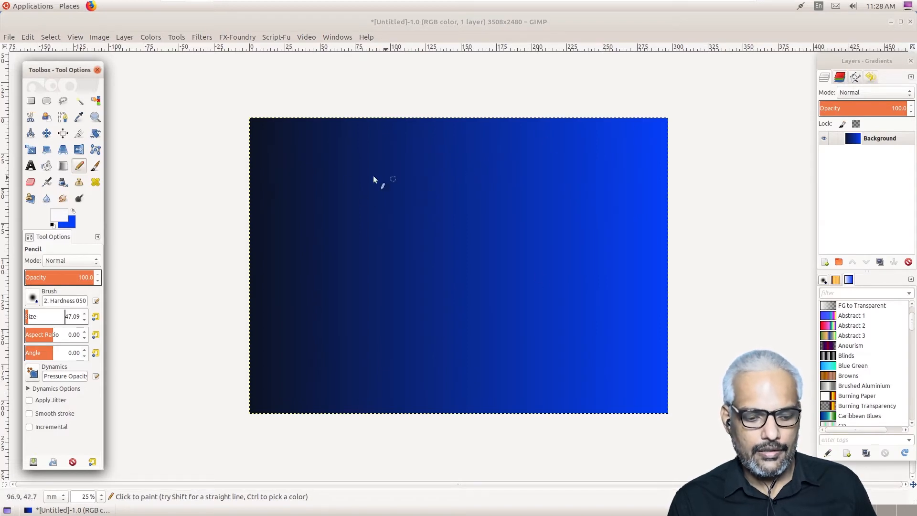
- Try a looping freehand pencil stroke across the canvas and a short straight pencil line near its upper-left corner, undoing each
{"action": "mouse_move", "coordinate": [349, 184]}
{"action": "left_mouse_down"}
{"action": "mouse_move", "coordinate": [496, 245]}
{"action": "mouse_move", "coordinate": [458, 212]}
{"action": "mouse_move", "coordinate": [532, 161]}
{"action": "mouse_move", "coordinate": [620, 203]}
{"action": "left_mouse_up"}
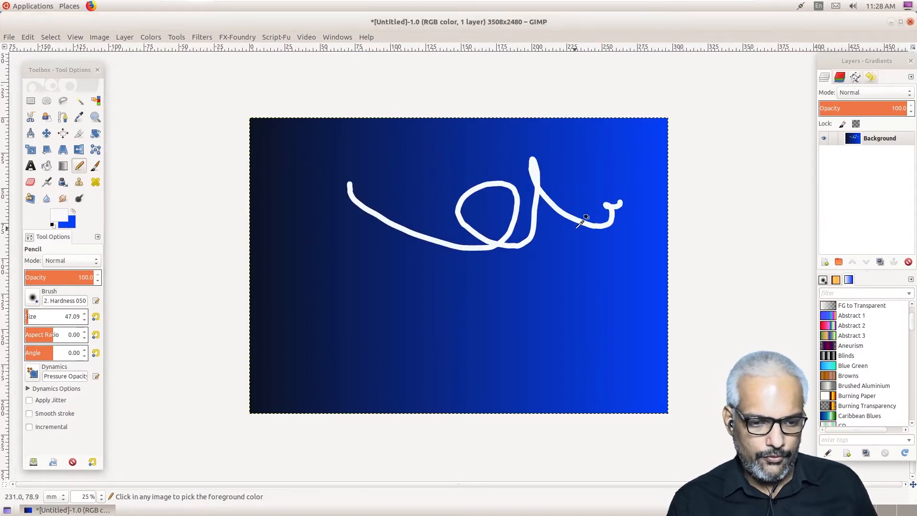
{"action": "key", "text": "ctrl+z"}
{"action": "key", "text": "shift"}
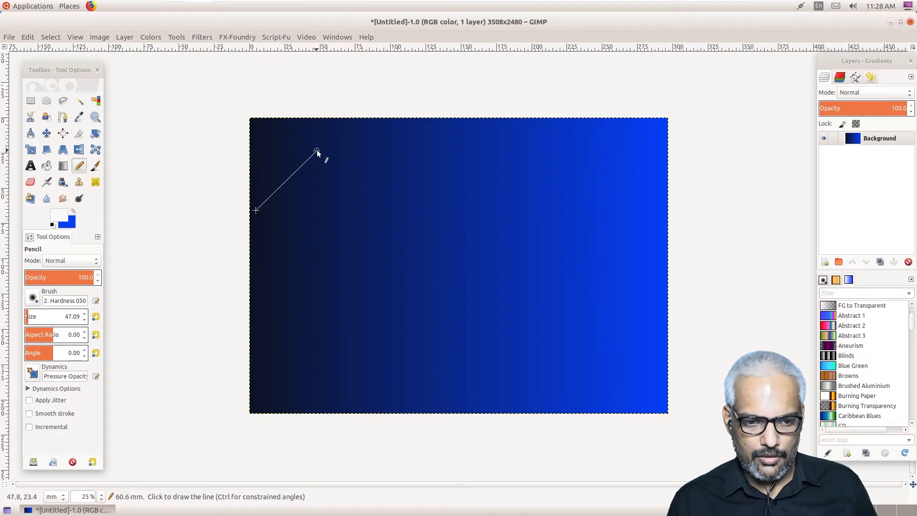
{"action": "left_click", "coordinate": [316, 149], "text": "shift"}
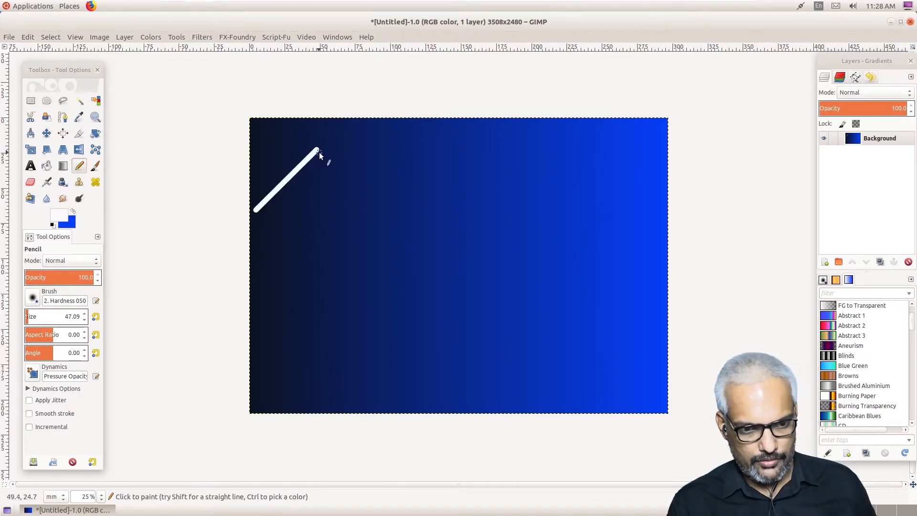
{"action": "key", "text": "ctrl+z"}
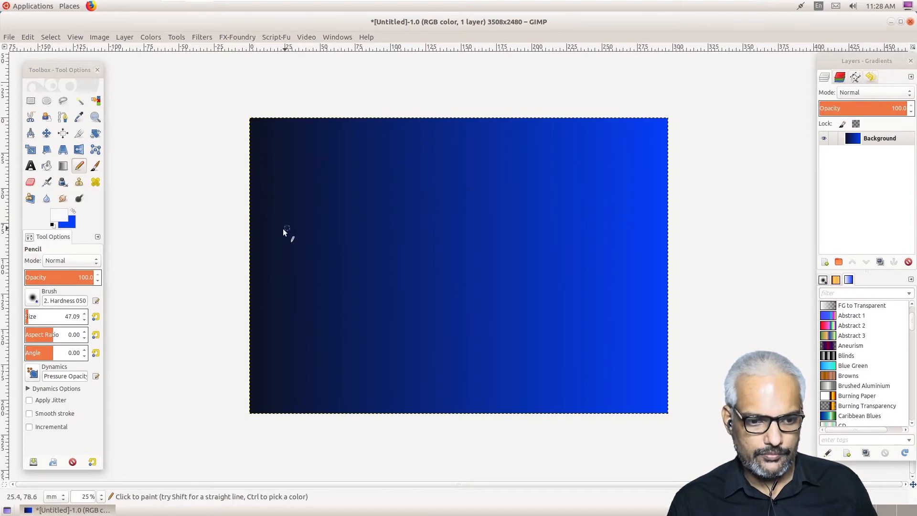
- Draw a triangular house roof about 120 mm wide from three straight pencil lines in the canvas's upper-left area
{"action": "key", "text": "shift"}
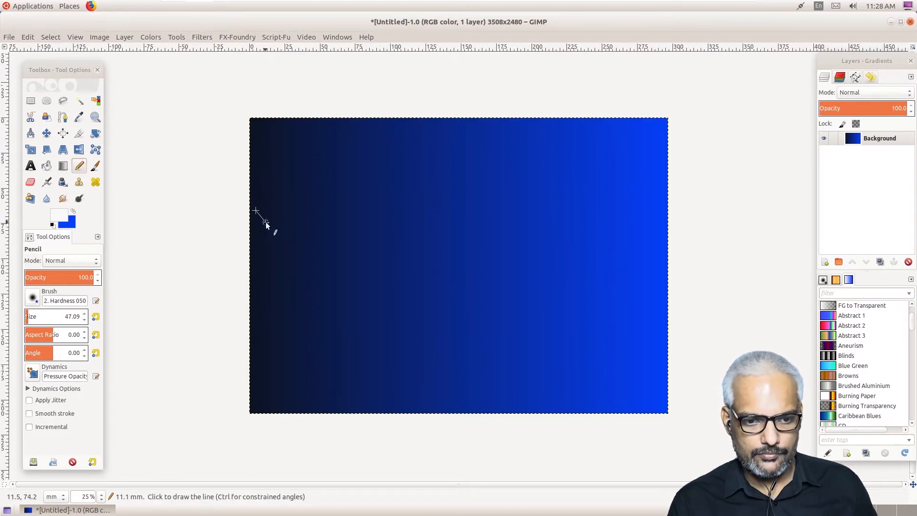
{"action": "left_click", "coordinate": [348, 141], "text": "shift"}
{"action": "key", "text": "shift"}
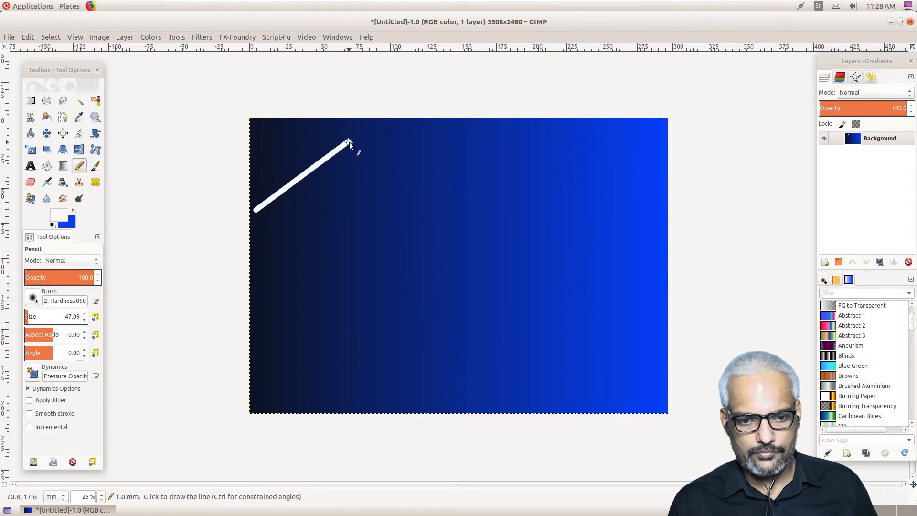
{"action": "left_click", "coordinate": [422, 211], "text": "shift"}
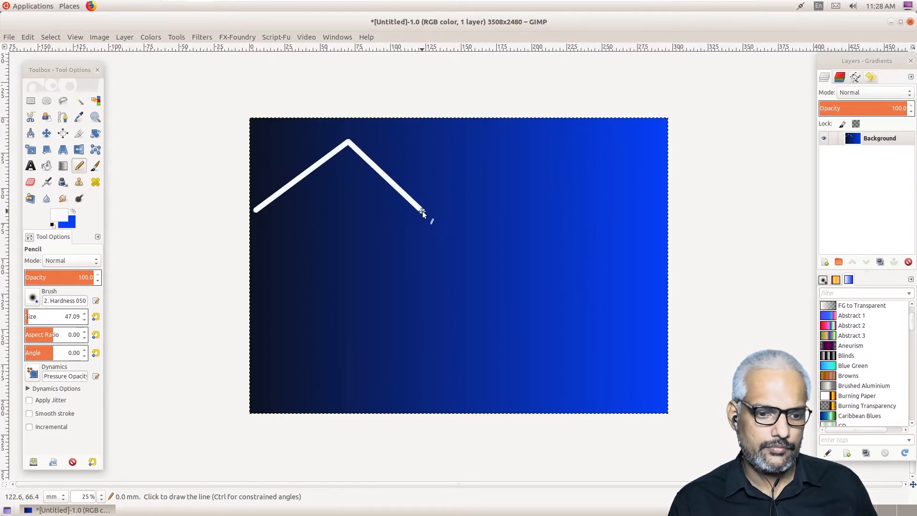
{"action": "left_click", "coordinate": [273, 202], "text": "shift"}
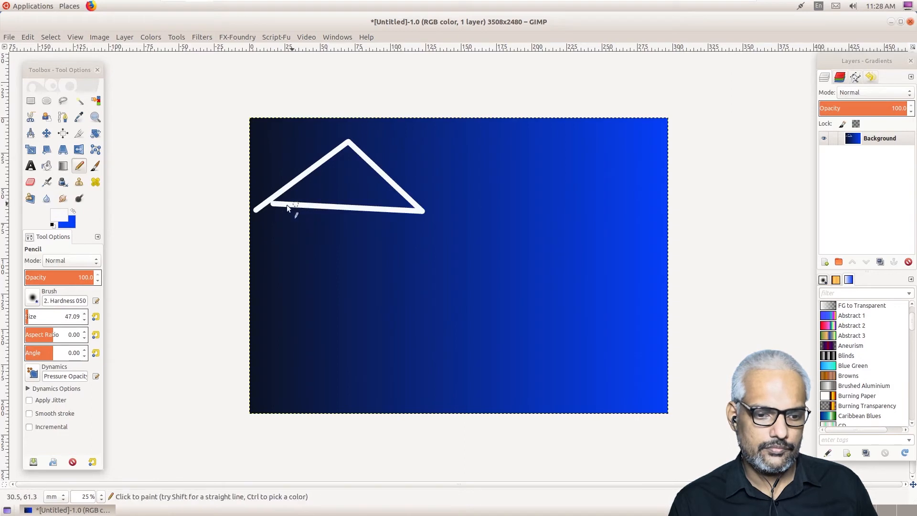
- Draw the house's left wall, floor line about 100 mm long and right wall as connected straight pencil lines below the roof
{"action": "left_click", "coordinate": [270, 310], "text": "shift"}
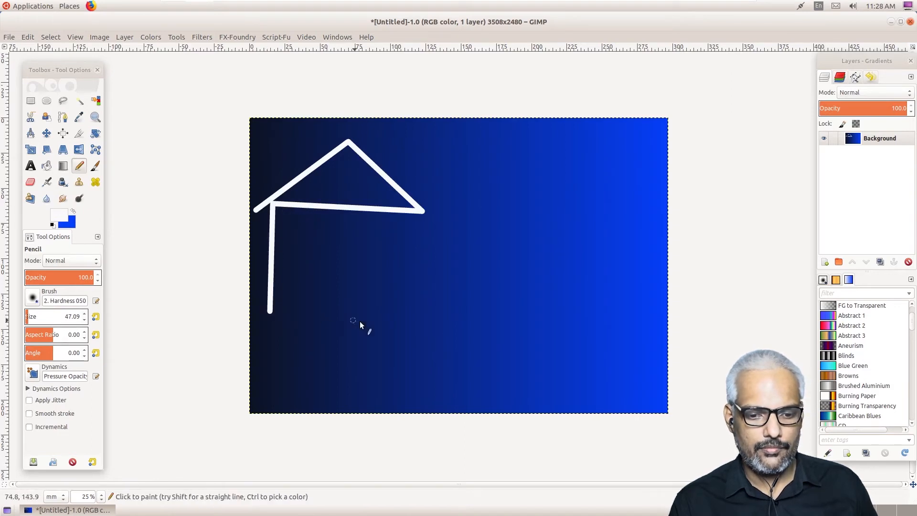
{"action": "left_click", "coordinate": [410, 314], "text": "shift"}
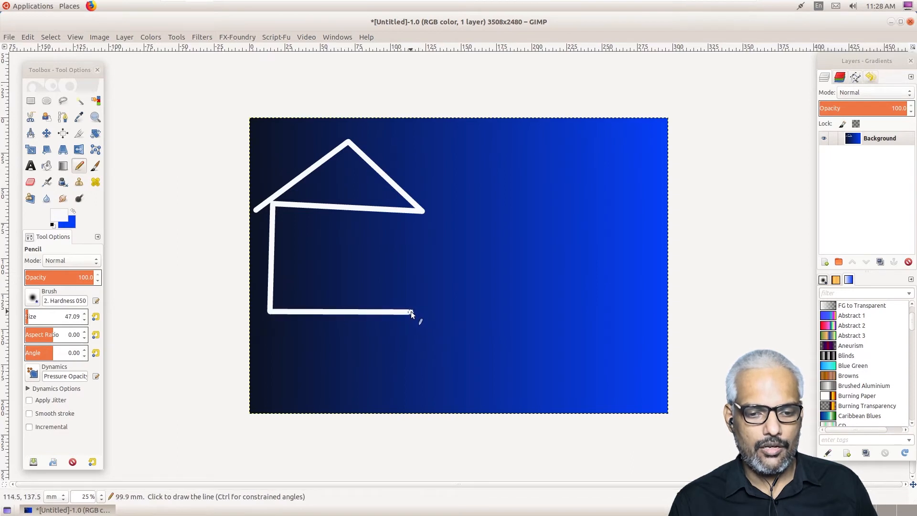
{"action": "left_click", "coordinate": [411, 215], "text": "shift"}
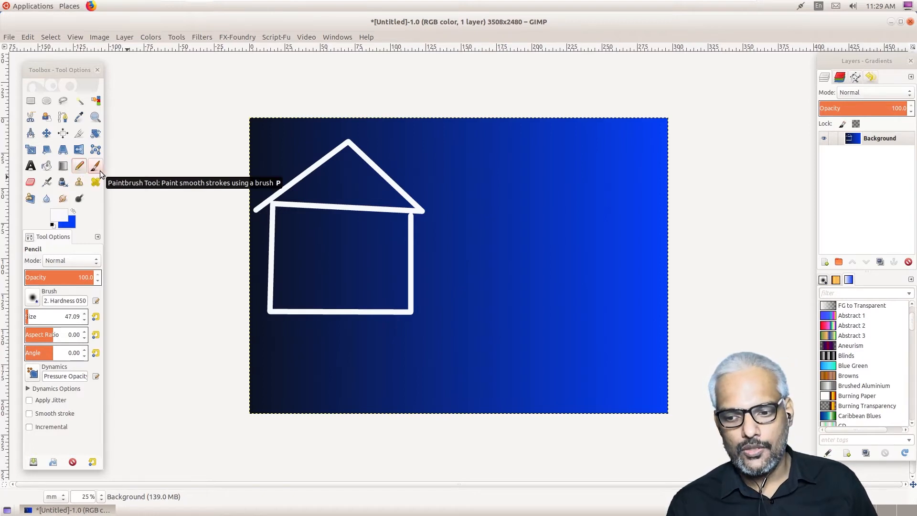
- Create a new 3508 × 2480 px layer named Brush with transparency as its fill
{"action": "left_click", "coordinate": [824, 263]}
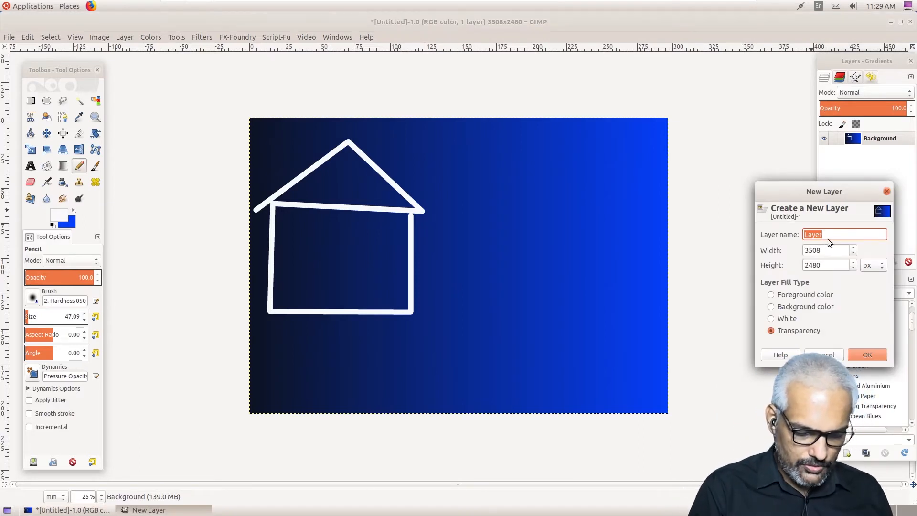
{"action": "type", "text": "Bu"}
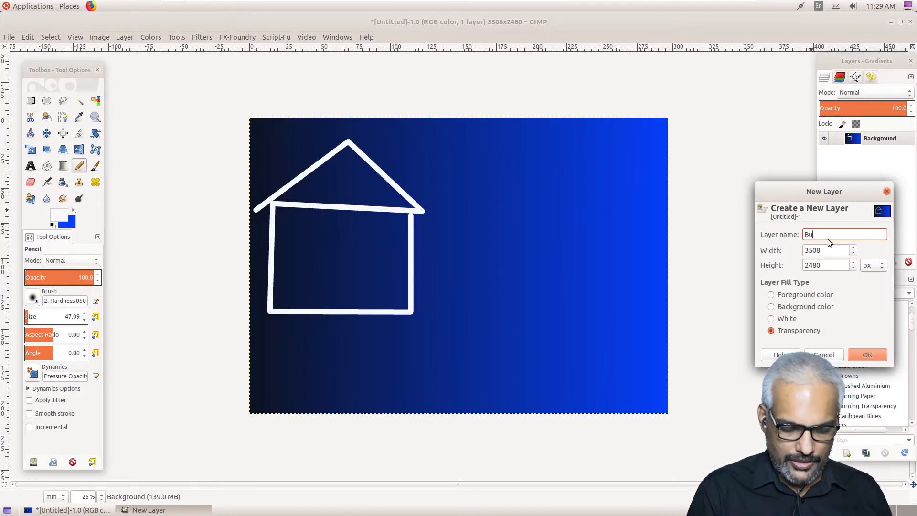
{"action": "type", "text": "r"}
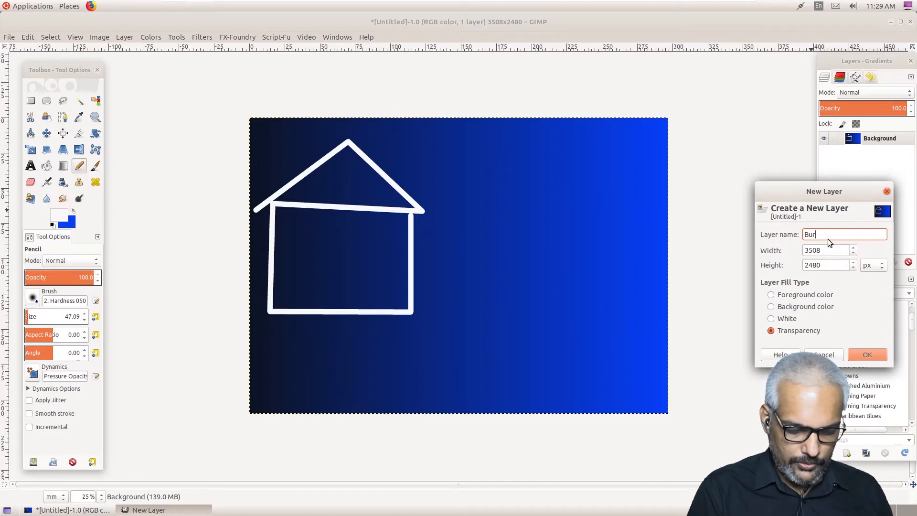
{"action": "key", "text": "BackSpace"}
{"action": "key", "text": "BackSpace"}
{"action": "type", "text": "rush"}
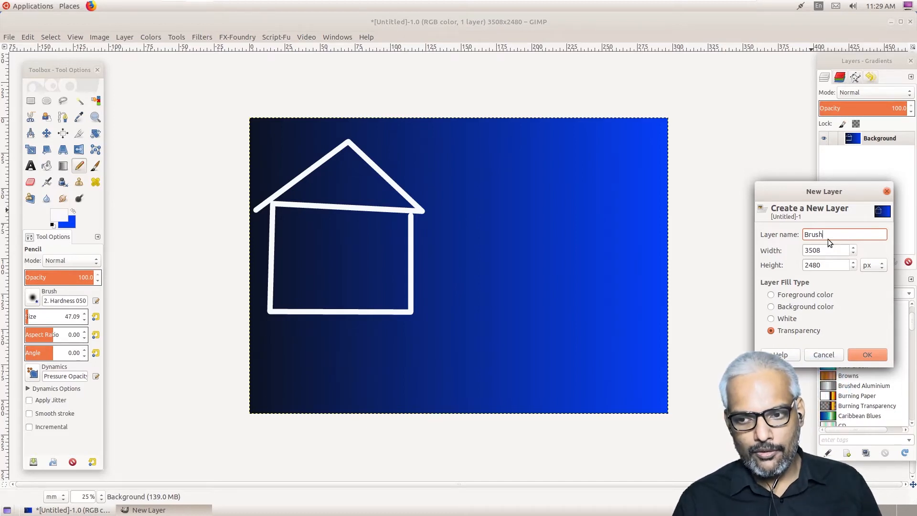
{"action": "left_click", "coordinate": [858, 354]}
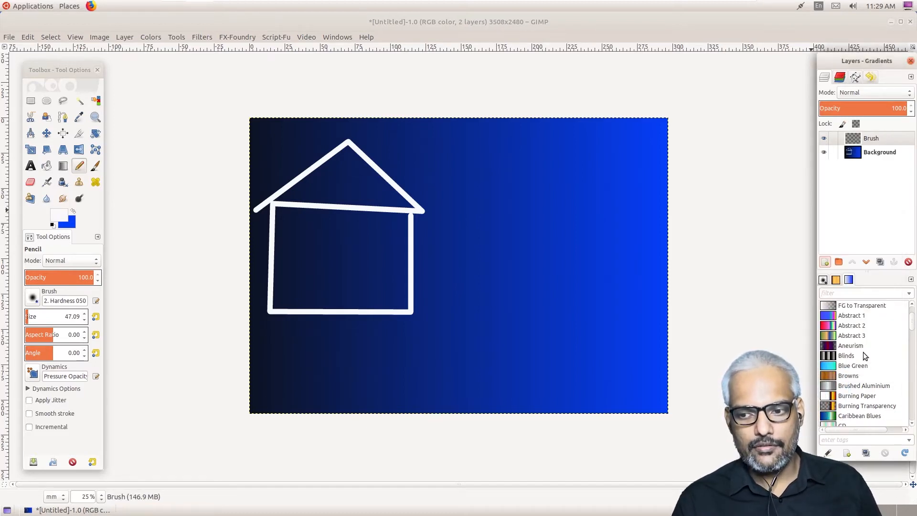
- Toggle the Background layer's visibility off and on to examine the empty Brush layer alone, leaving the Background shown
{"action": "left_click", "coordinate": [823, 153]}
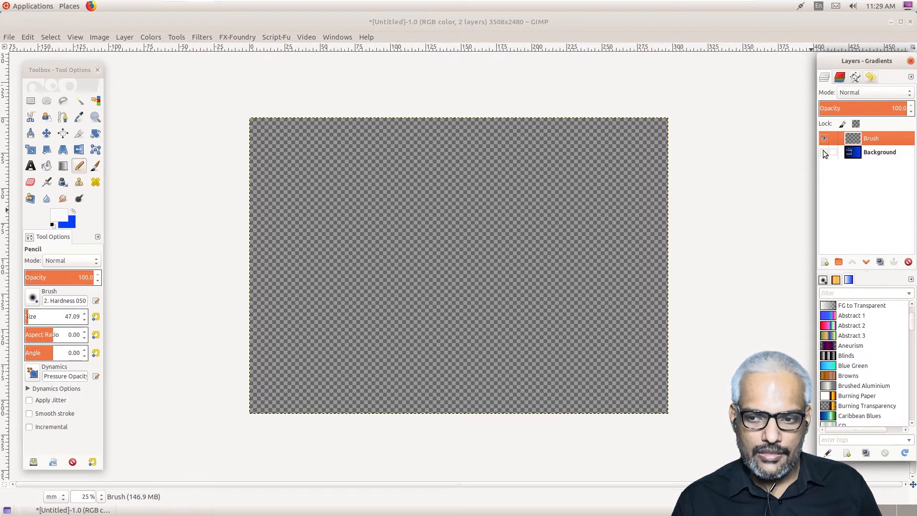
{"action": "left_click", "coordinate": [824, 153]}
{"action": "left_click", "coordinate": [823, 153]}
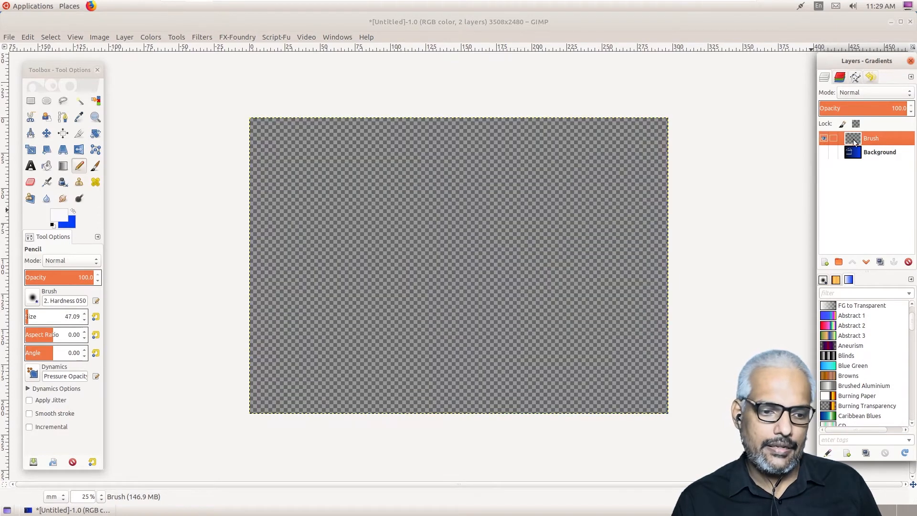
{"action": "left_click", "coordinate": [823, 152]}
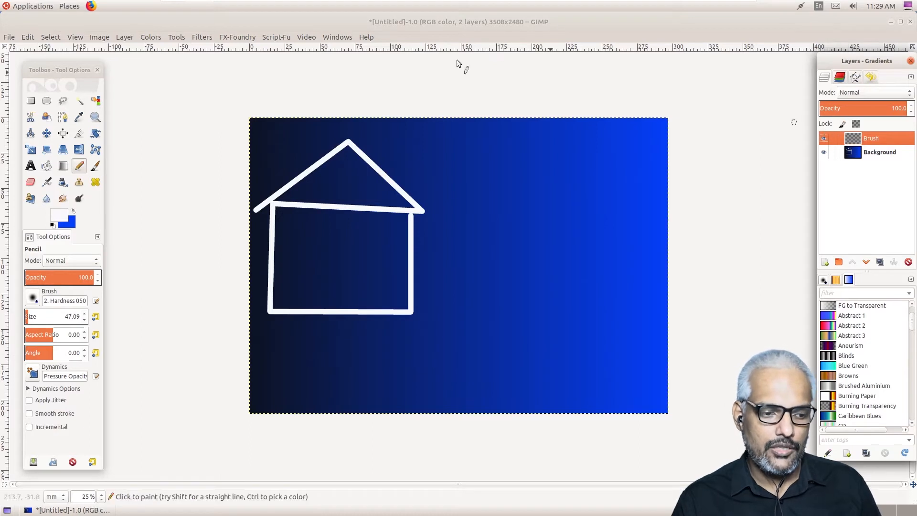
- Activate the Paintbrush tool and choose the qbert brush
{"action": "left_click", "coordinate": [93, 166]}
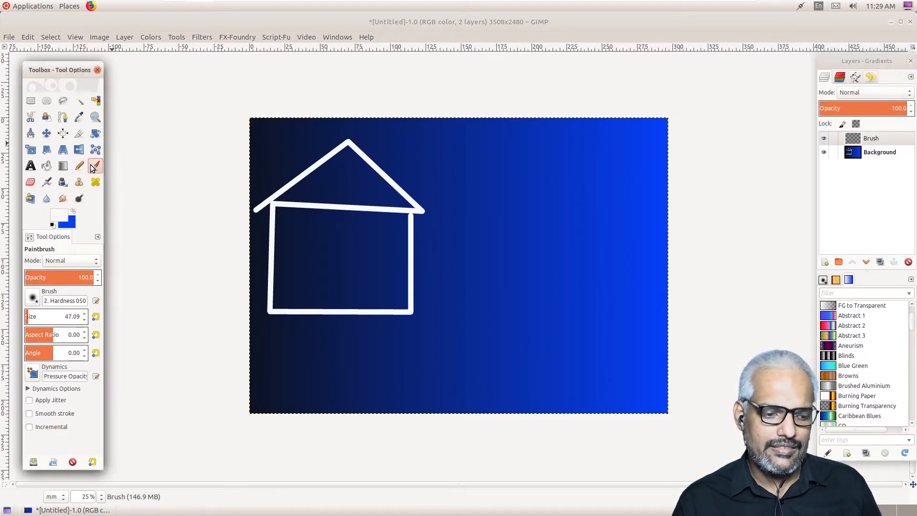
{"action": "left_click", "coordinate": [32, 297]}
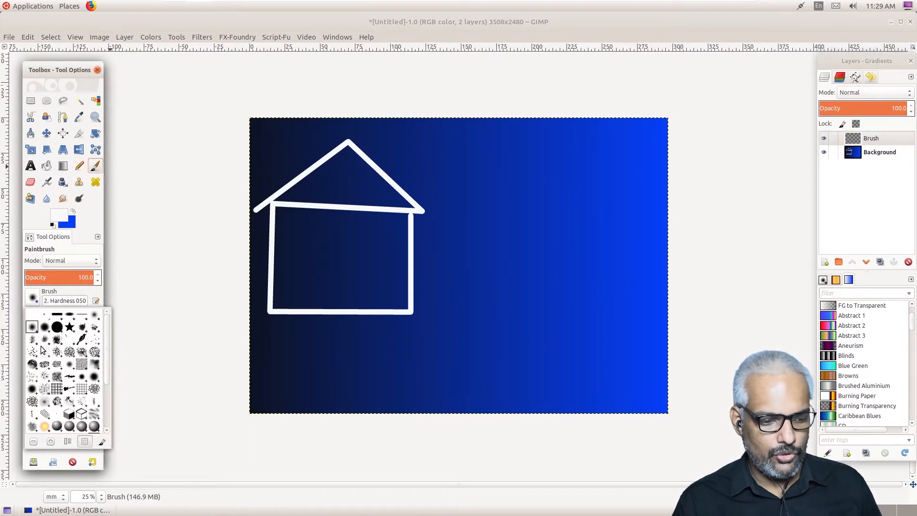
{"action": "left_click", "coordinate": [68, 415]}
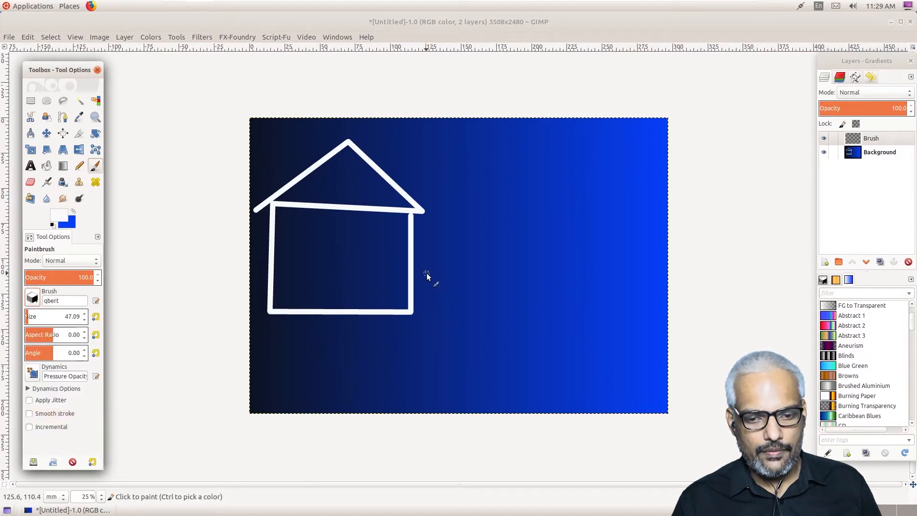
- Try a short diagonal qbert stroke, and at brush size 193.55 several single cube stamps on the canvas's right half, undoing all of them
{"action": "left_click_drag", "start_coordinate": [487, 221], "coordinate": [520, 259]}
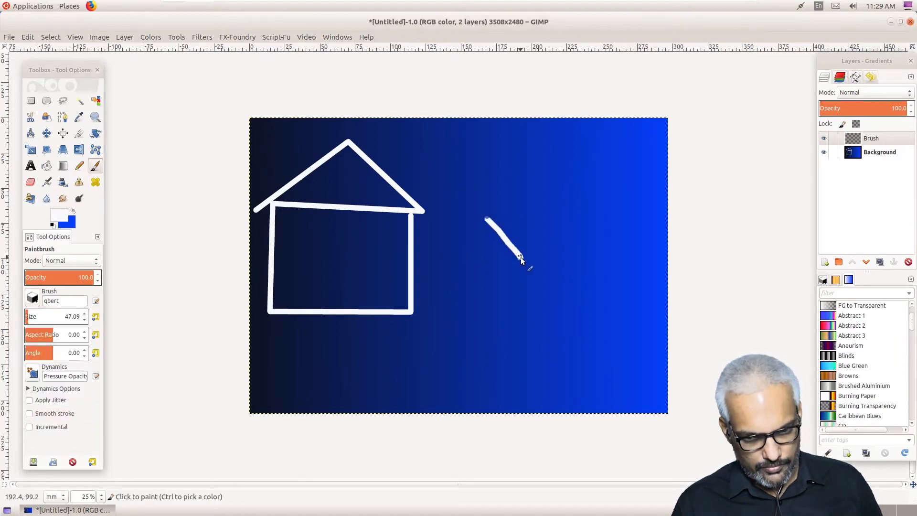
{"action": "key", "text": "ctrl+z"}
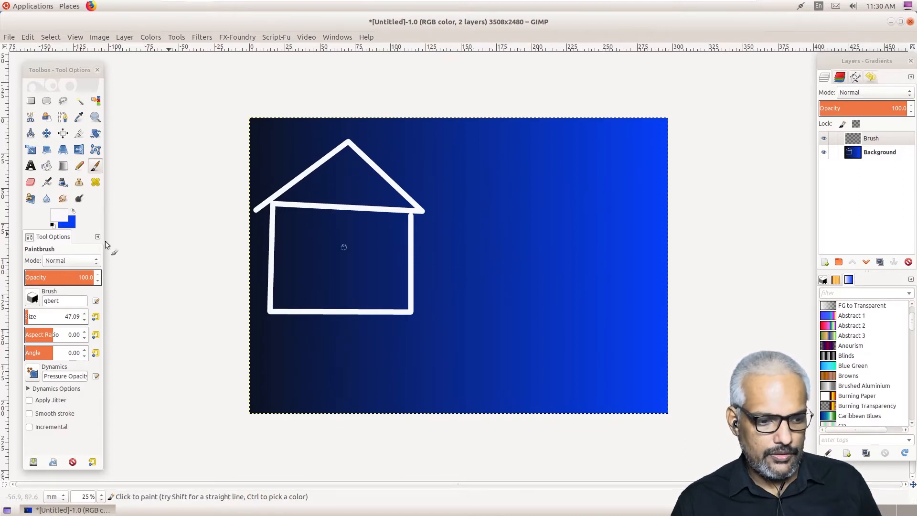
{"action": "left_click_drag", "start_coordinate": [30, 321], "coordinate": [112, 329]}
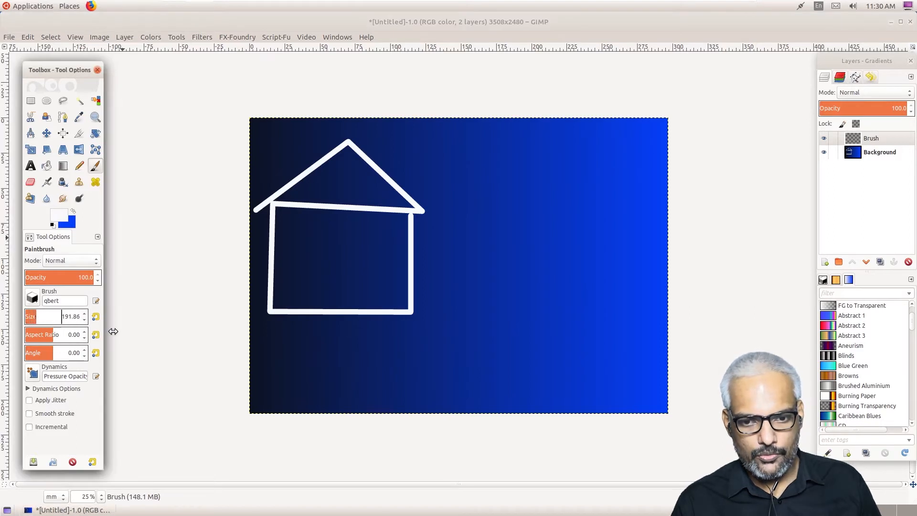
{"action": "left_click", "coordinate": [512, 160]}
{"action": "left_click", "coordinate": [522, 197]}
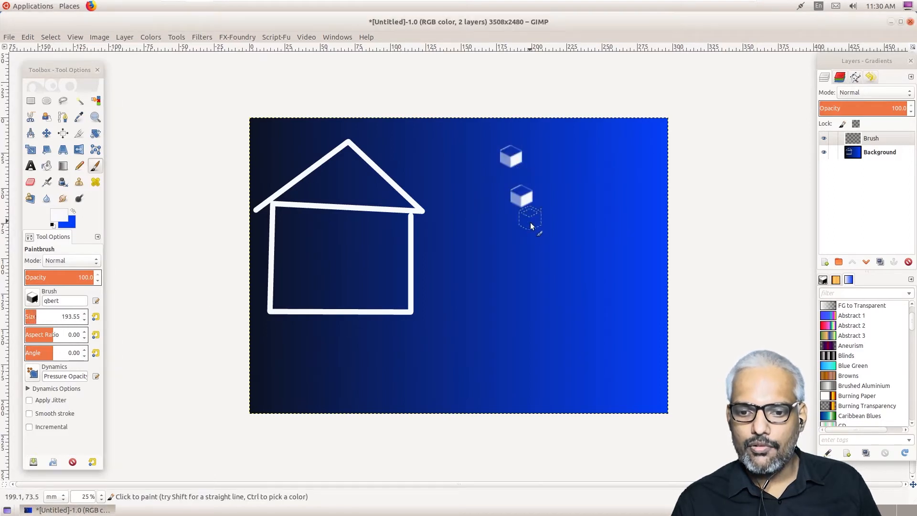
{"action": "left_click", "coordinate": [524, 242]}
{"action": "left_click", "coordinate": [566, 262]}
{"action": "left_click", "coordinate": [584, 228]}
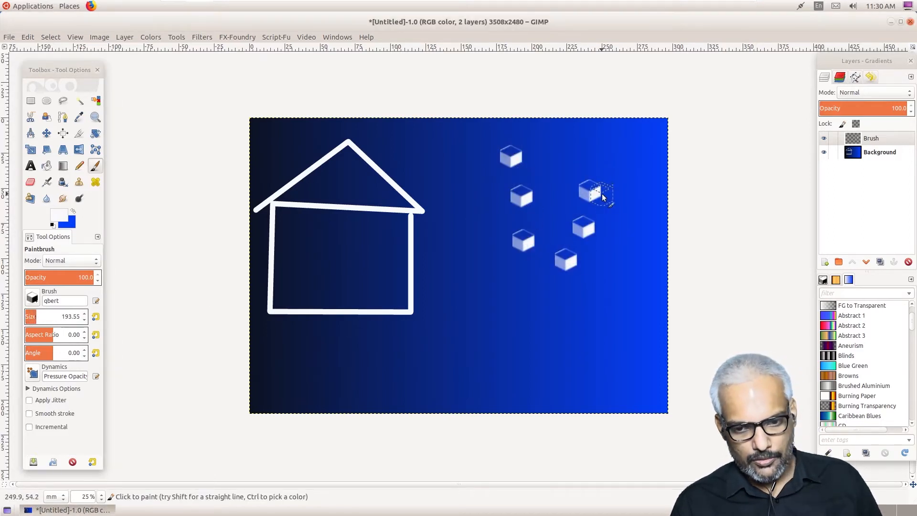
{"action": "key", "text": "ctrl+z"}
{"action": "key", "text": "ctrl+z"}
{"action": "key", "text": "ctrl+z"}
{"action": "key", "text": "ctrl+z"}
{"action": "key", "text": "ctrl+z"}
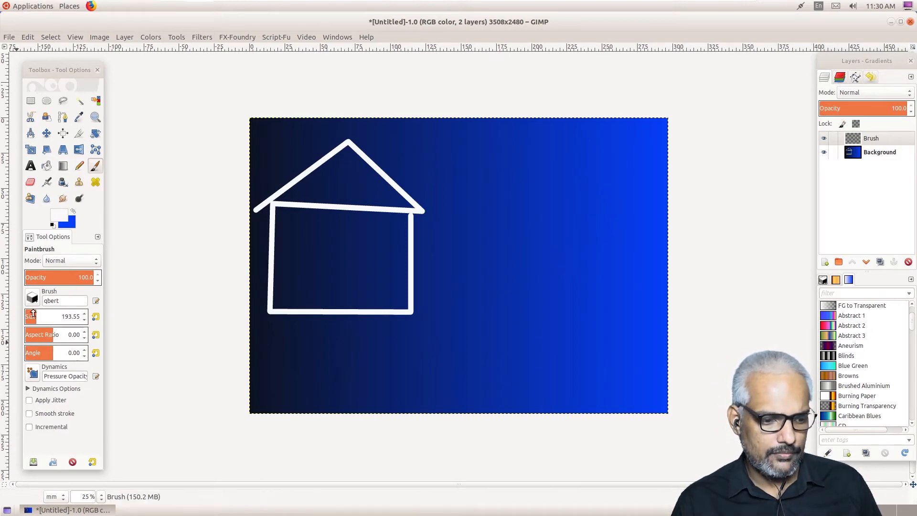
- Set the brush size to 51.80 and paint a square outline about 95 by 85 mm from straight lines on the canvas's right half
{"action": "left_click_drag", "start_coordinate": [34, 315], "coordinate": [29, 316]}
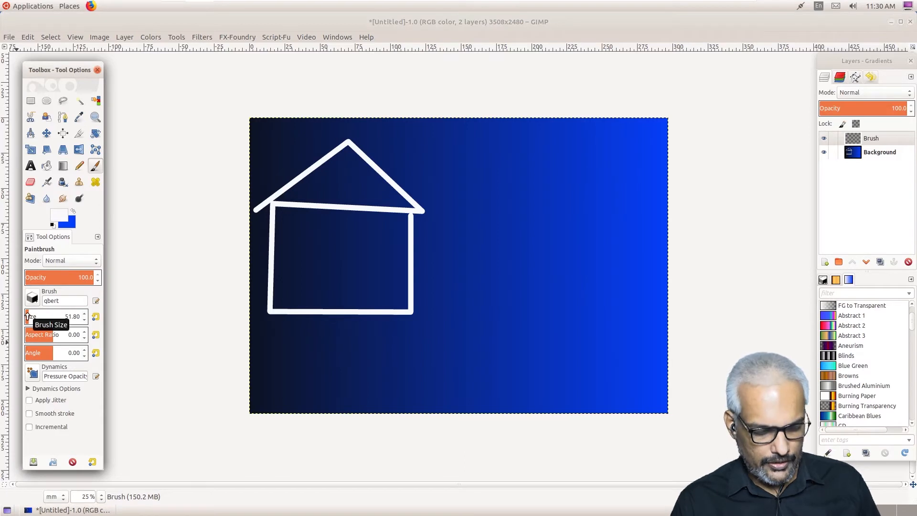
{"action": "left_click", "coordinate": [494, 197]}
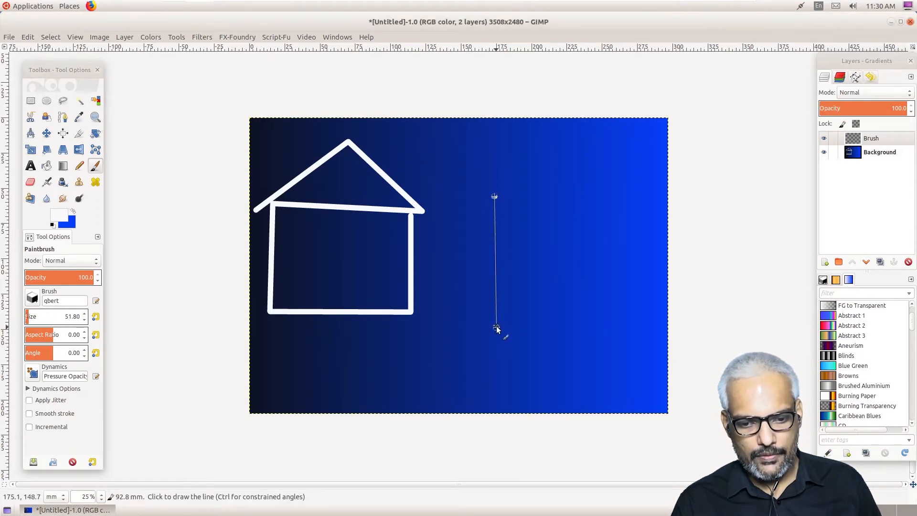
{"action": "left_click", "coordinate": [497, 319], "text": "shift"}
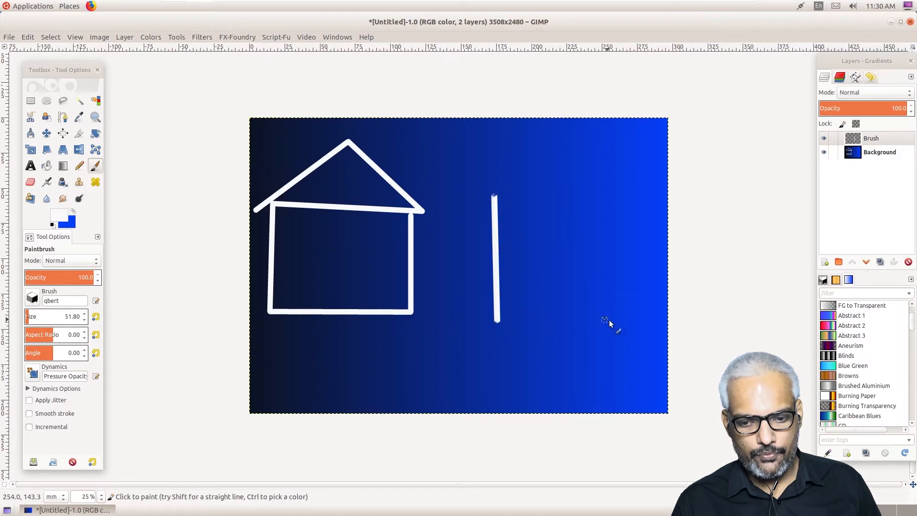
{"action": "left_click", "coordinate": [632, 320], "text": "shift"}
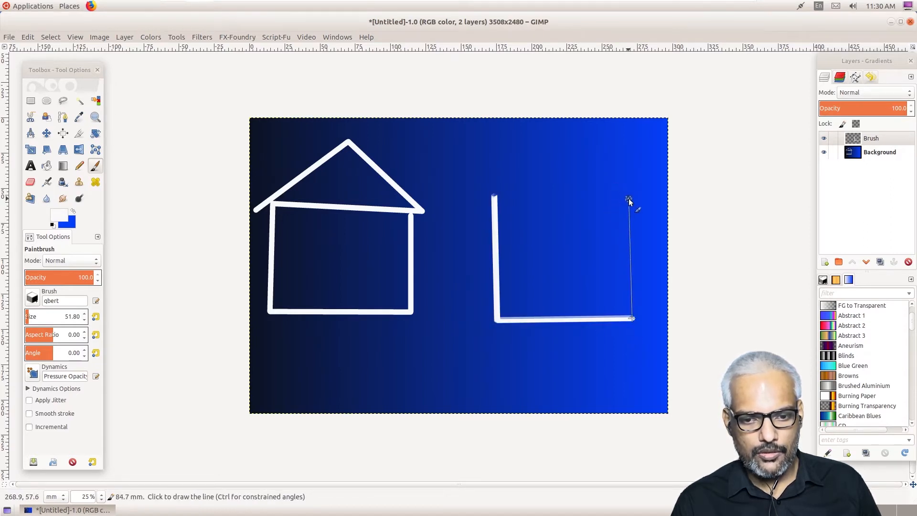
{"action": "left_click", "coordinate": [627, 198], "text": "shift"}
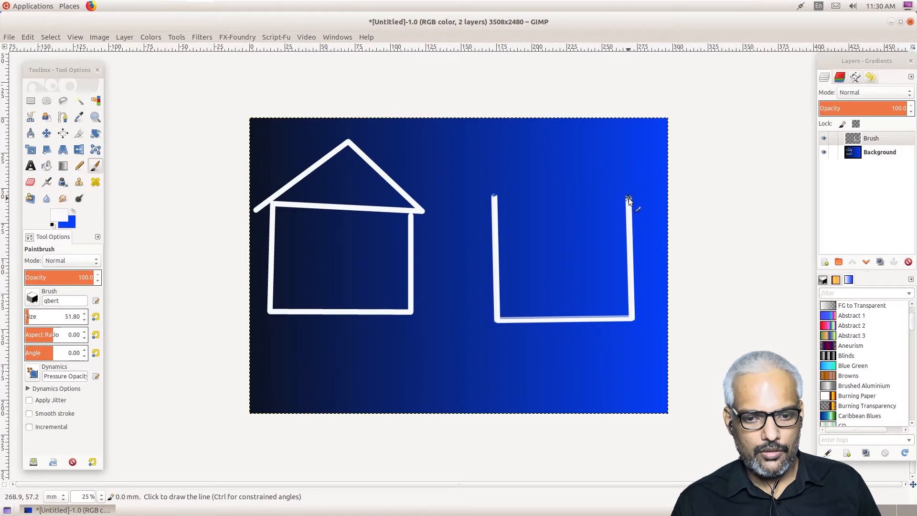
{"action": "left_click", "coordinate": [495, 198], "text": "shift"}
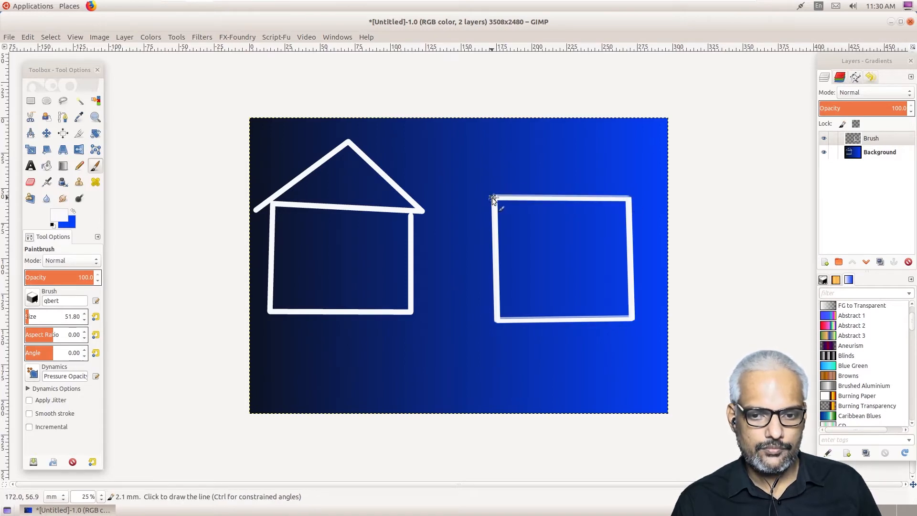
- Paint two straight roof lines meeting at an apex about 50 mm above the square on the canvas's right half
{"action": "left_click", "coordinate": [567, 128], "text": "shift"}
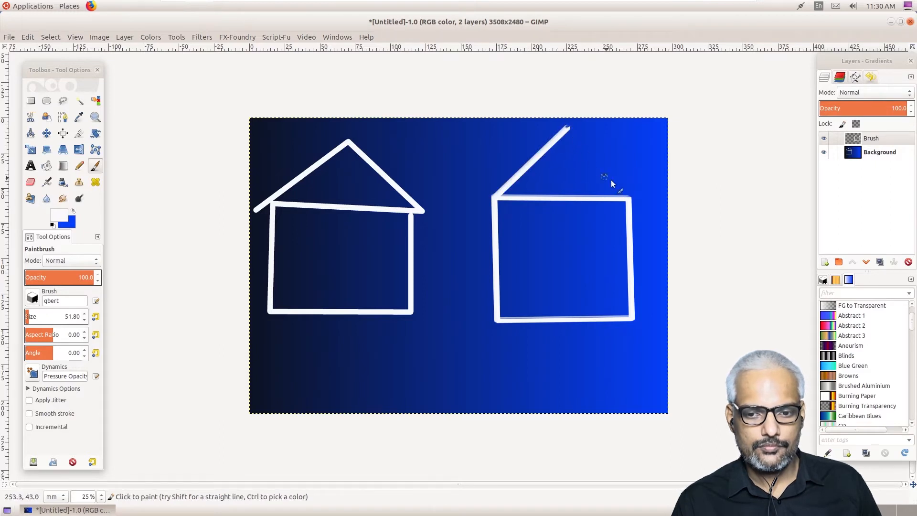
{"action": "left_click", "coordinate": [627, 197], "text": "shift"}
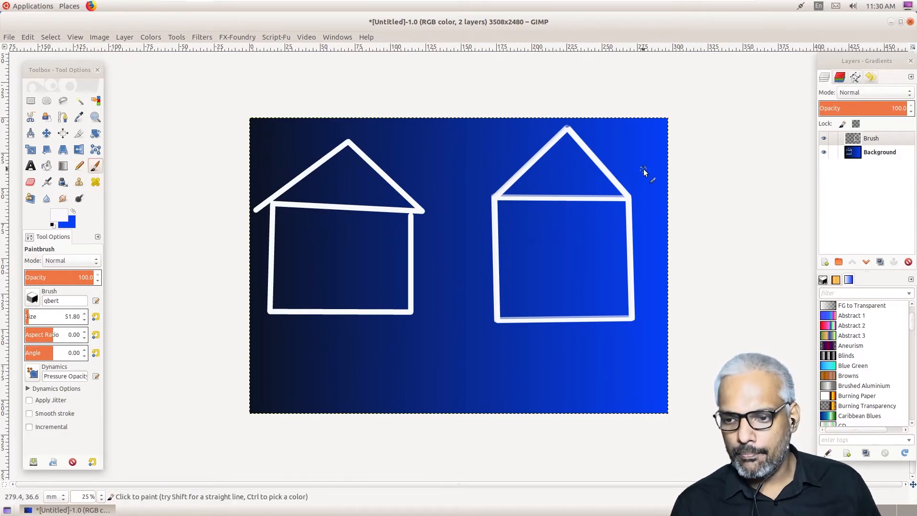
- Toggle the Brush layer's visibility off and on to examine which house belongs to it, leaving the layer shown
{"action": "left_click", "coordinate": [862, 142]}
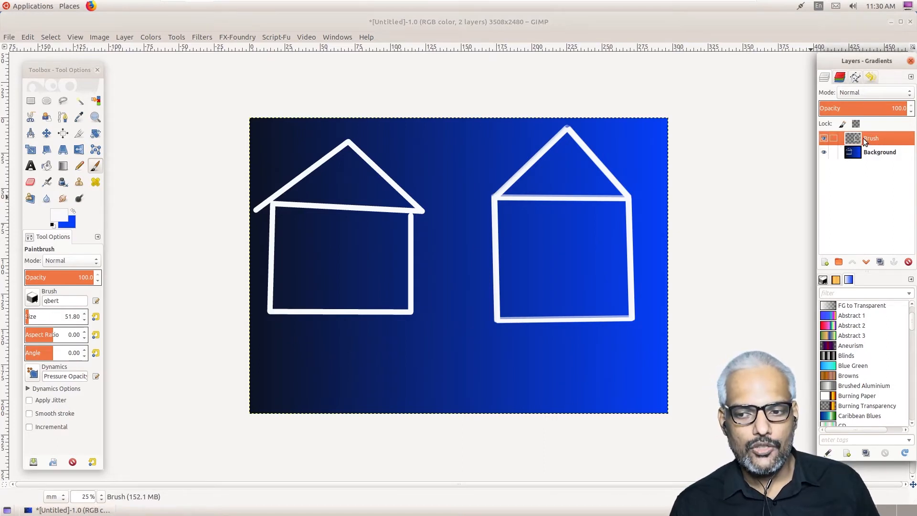
{"action": "left_click", "coordinate": [823, 139]}
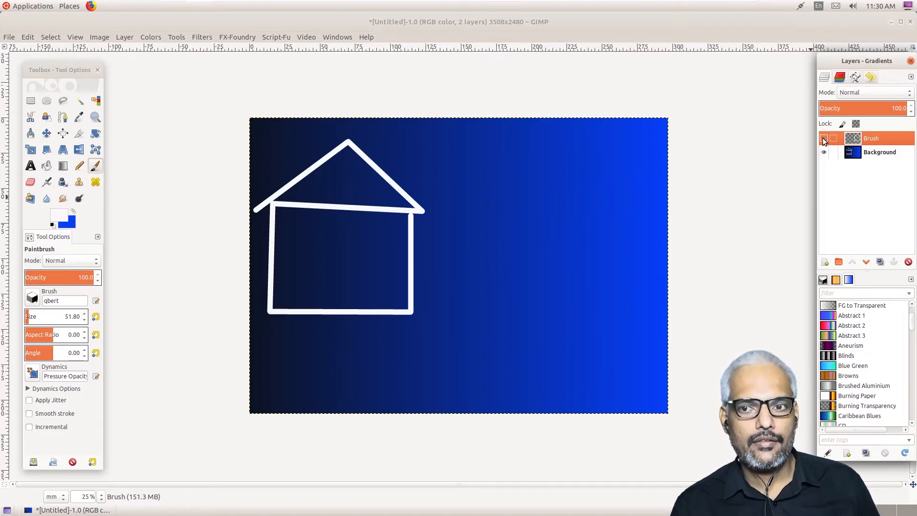
{"action": "left_click", "coordinate": [823, 138]}
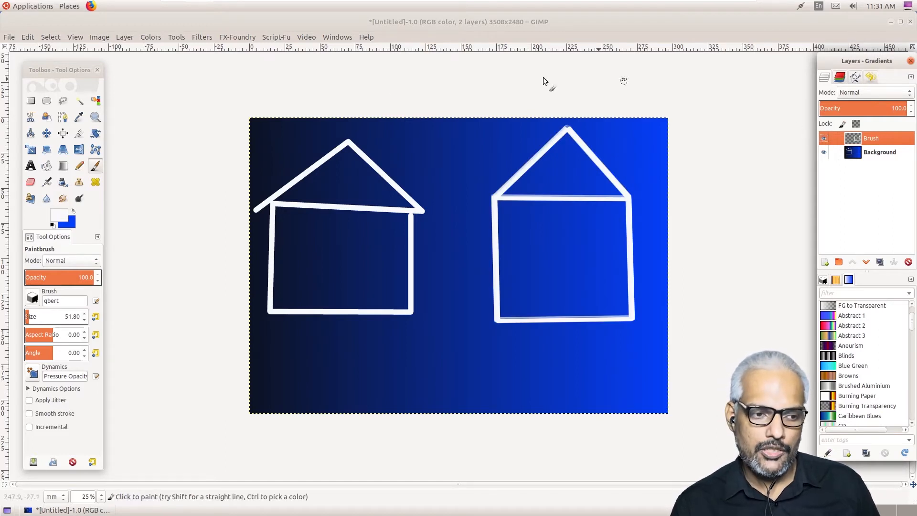
- Use the Move tool to shift the Brush layer's house about 120 mm left and 20 mm down over the other house
{"action": "left_click", "coordinate": [47, 135]}
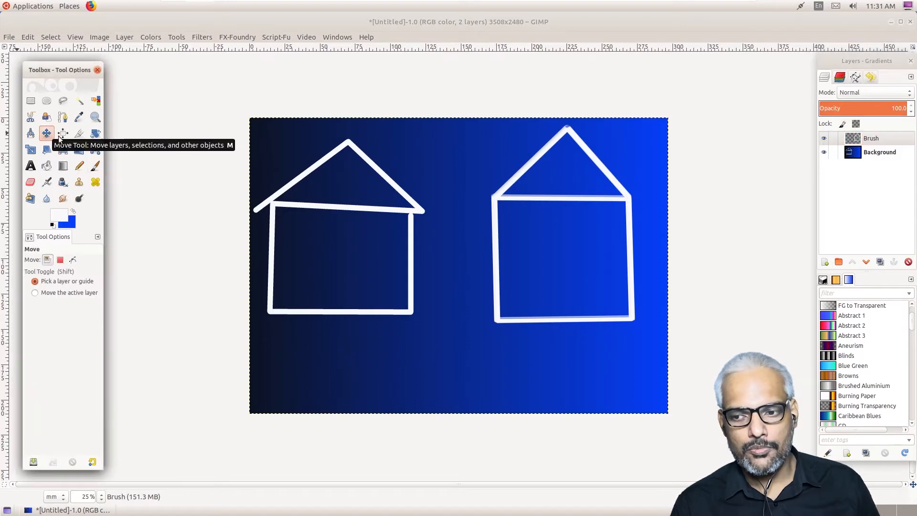
{"action": "left_click", "coordinate": [875, 140]}
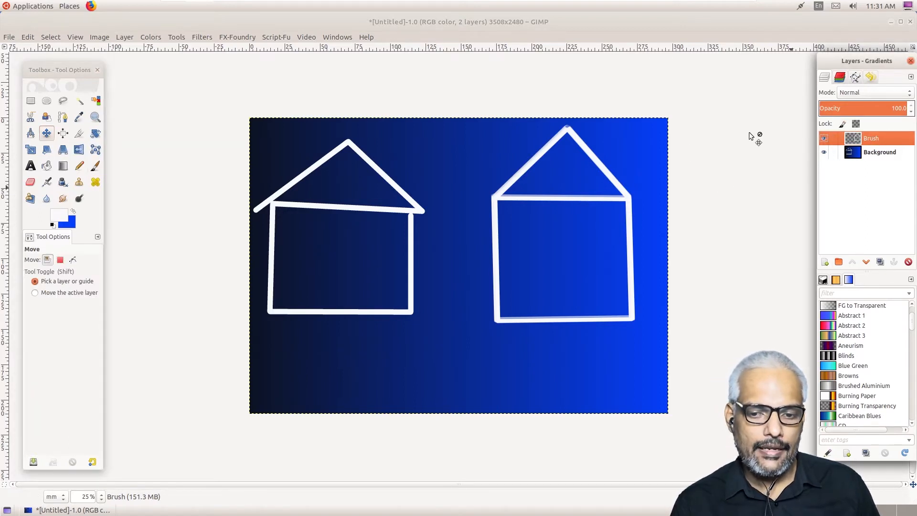
{"action": "mouse_move", "coordinate": [593, 196]}
{"action": "left_mouse_down"}
{"action": "mouse_move", "coordinate": [482, 237]}
{"action": "mouse_move", "coordinate": [470, 200]}
{"action": "mouse_move", "coordinate": [467, 284]}
{"action": "mouse_move", "coordinate": [372, 234]}
{"action": "mouse_move", "coordinate": [425, 226]}
{"action": "left_mouse_up"}
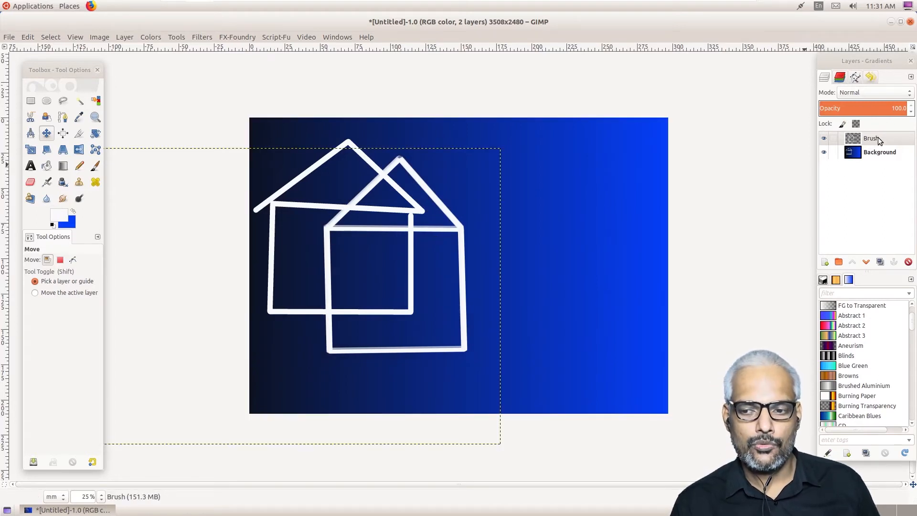
- Switch between the Background and Brush layers to compare their boundaries, and move the Brush layer's house back about 110 mm to the right
{"action": "left_click", "coordinate": [864, 171]}
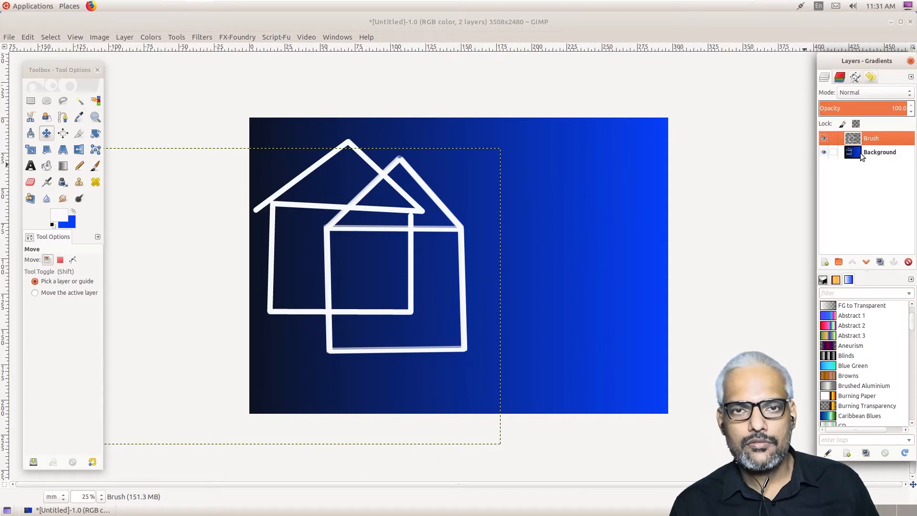
{"action": "left_click", "coordinate": [860, 152]}
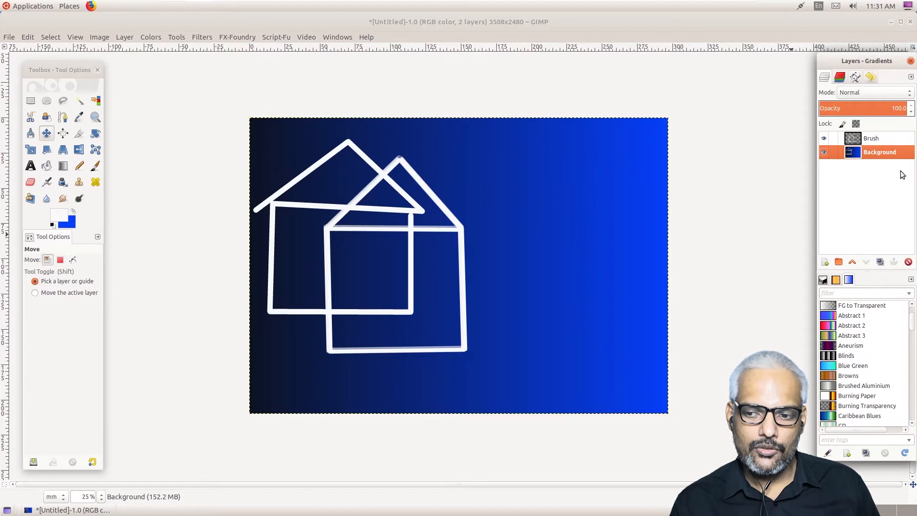
{"action": "left_click", "coordinate": [850, 138]}
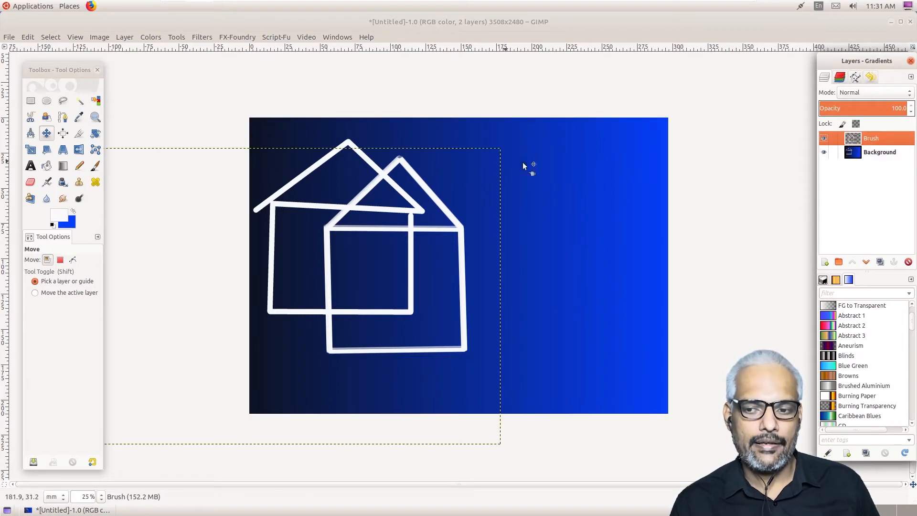
{"action": "left_click", "coordinate": [855, 158]}
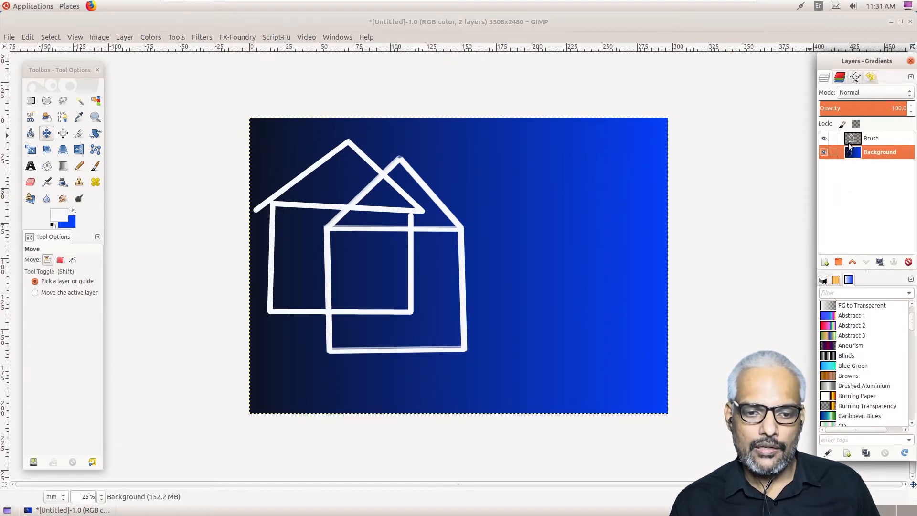
{"action": "left_click", "coordinate": [408, 174]}
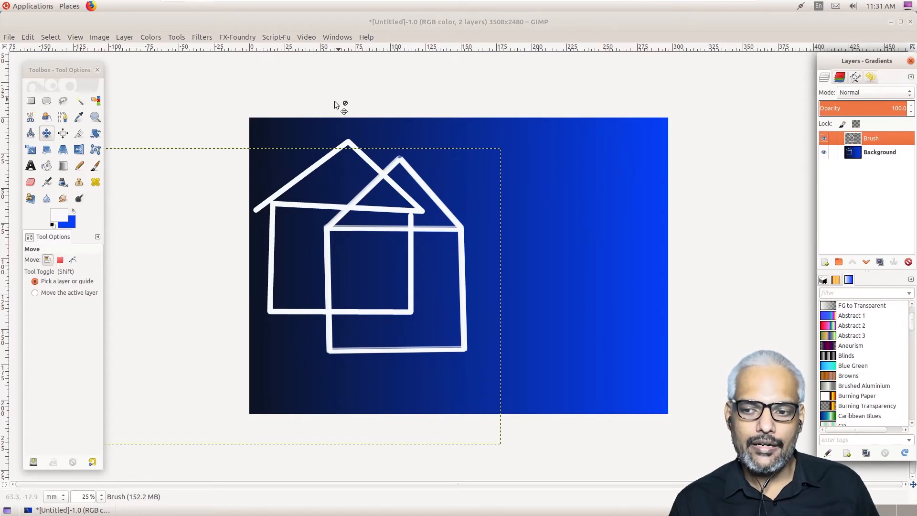
{"action": "left_click", "coordinate": [857, 153]}
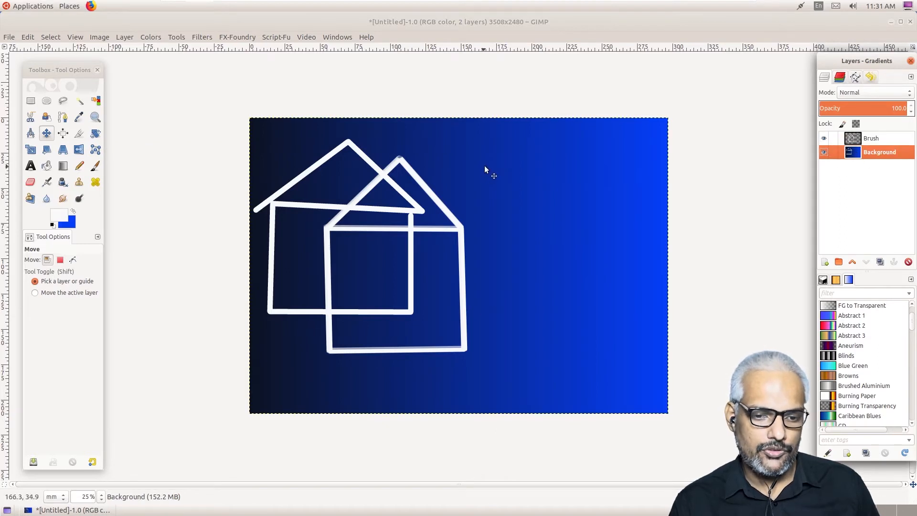
{"action": "left_click_drag", "start_coordinate": [395, 162], "coordinate": [550, 151]}
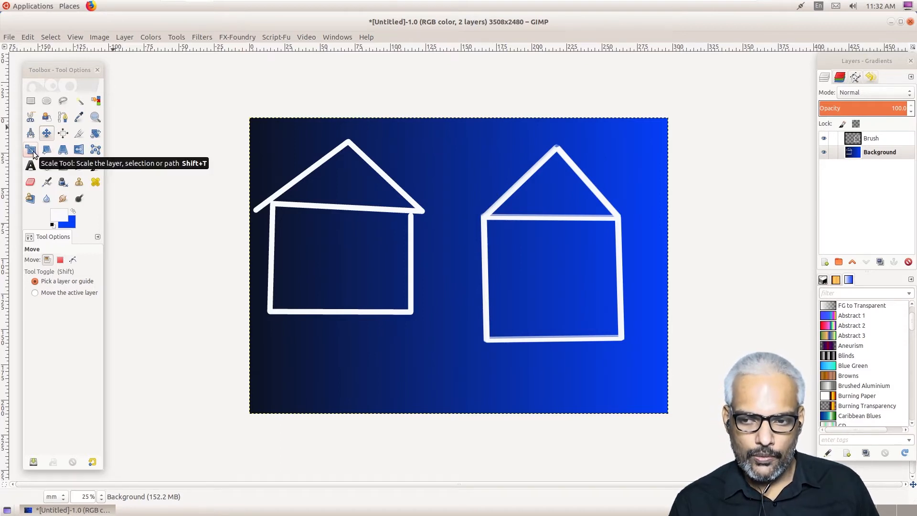
- Start scaling the Brush layer, try an unconstrained resize from its upper-left corner, and reset the scale values
{"action": "left_click", "coordinate": [860, 139]}
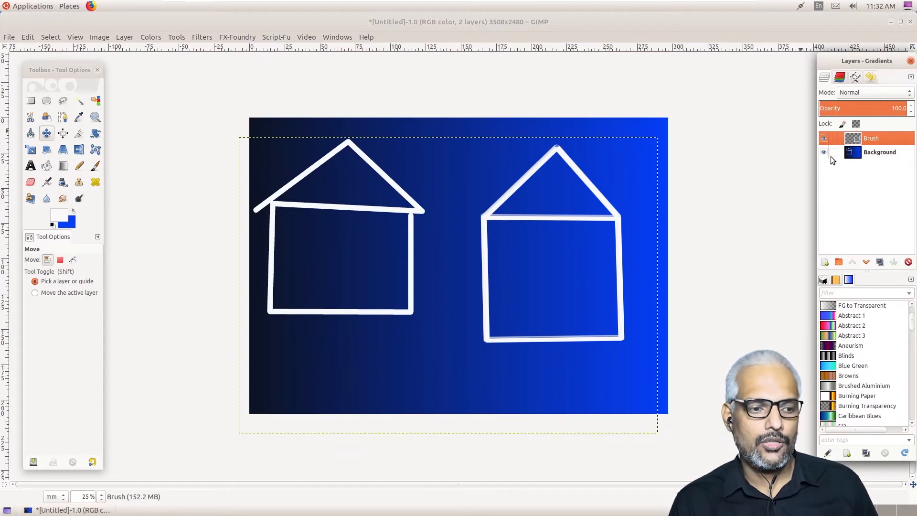
{"action": "left_click", "coordinate": [31, 149]}
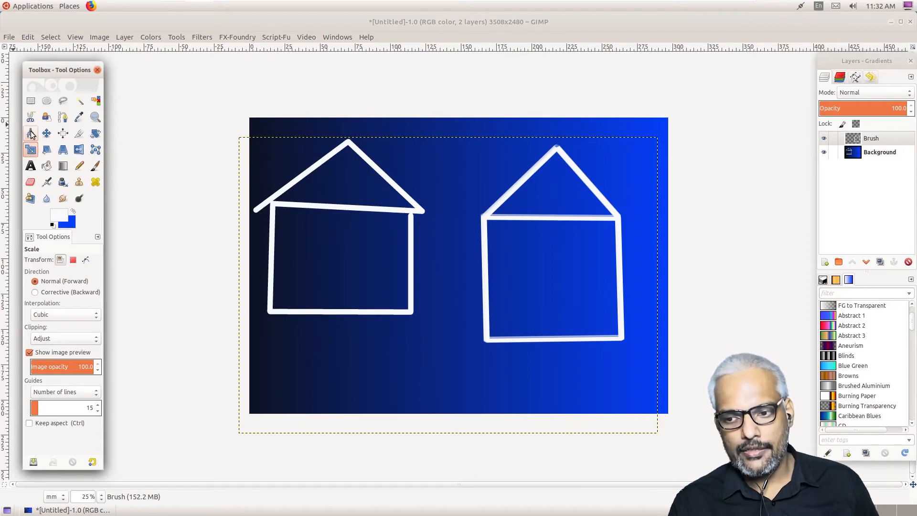
{"action": "left_click", "coordinate": [871, 137]}
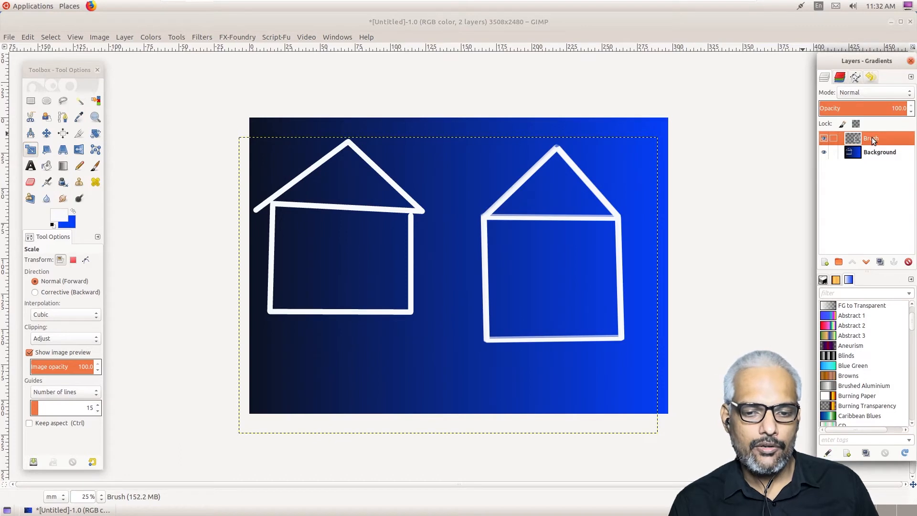
{"action": "left_click", "coordinate": [503, 196]}
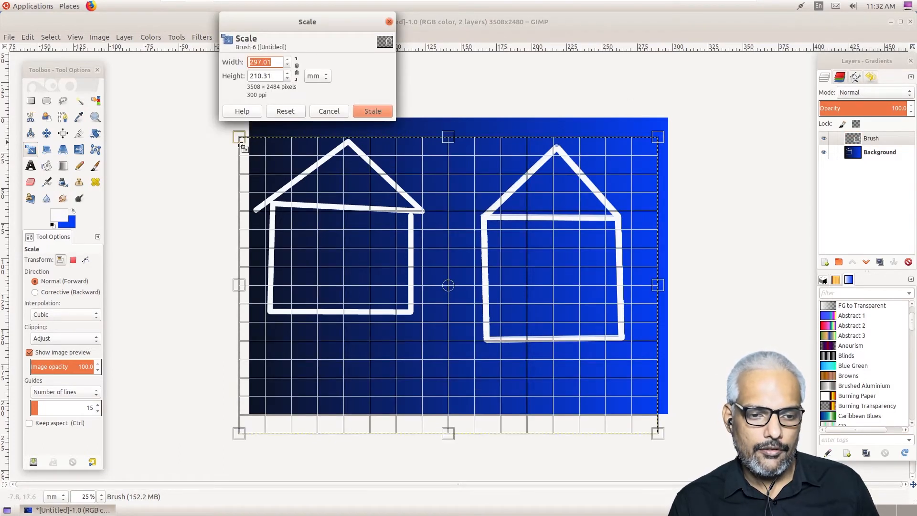
{"action": "left_click_drag", "start_coordinate": [239, 137], "coordinate": [268, 142]}
{"action": "left_click", "coordinate": [287, 110]}
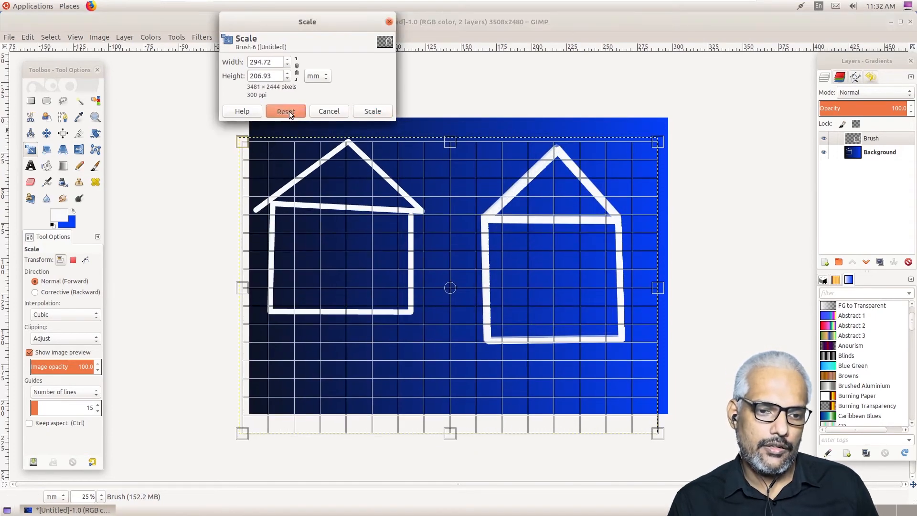
- Lock the aspect ratio and scale the Brush layer to 297.94 by 210.65 mm
{"action": "left_click", "coordinate": [297, 70]}
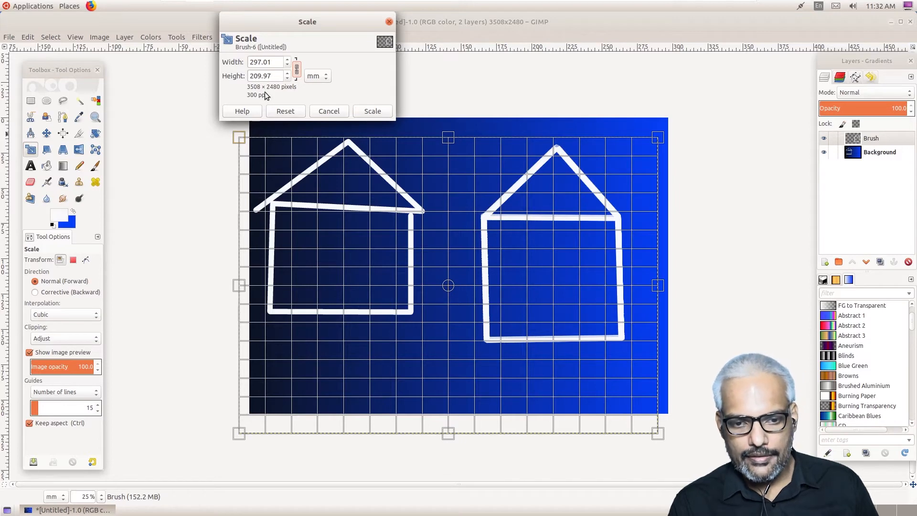
{"action": "mouse_move", "coordinate": [245, 143]}
{"action": "left_mouse_down"}
{"action": "mouse_move", "coordinate": [302, 153]}
{"action": "mouse_move", "coordinate": [570, 262]}
{"action": "mouse_move", "coordinate": [175, 236]}
{"action": "mouse_move", "coordinate": [587, 311]}
{"action": "mouse_move", "coordinate": [292, 222]}
{"action": "mouse_move", "coordinate": [520, 264]}
{"action": "mouse_move", "coordinate": [330, 219]}
{"action": "mouse_move", "coordinate": [446, 245]}
{"action": "mouse_move", "coordinate": [409, 215]}
{"action": "mouse_move", "coordinate": [274, 158]}
{"action": "mouse_move", "coordinate": [504, 258]}
{"action": "mouse_move", "coordinate": [347, 203]}
{"action": "mouse_move", "coordinate": [315, 171]}
{"action": "mouse_move", "coordinate": [481, 245]}
{"action": "mouse_move", "coordinate": [258, 124]}
{"action": "mouse_move", "coordinate": [410, 234]}
{"action": "mouse_move", "coordinate": [272, 145]}
{"action": "left_mouse_up"}
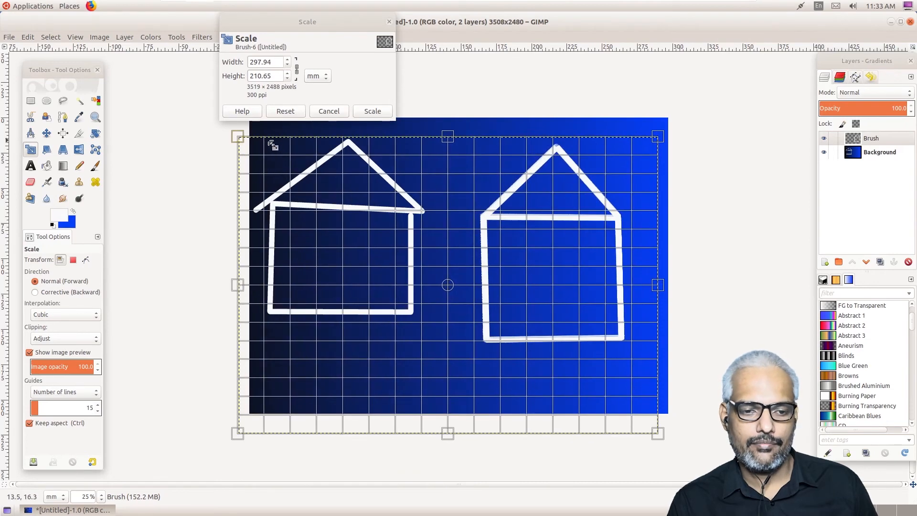
{"action": "left_click", "coordinate": [374, 113]}
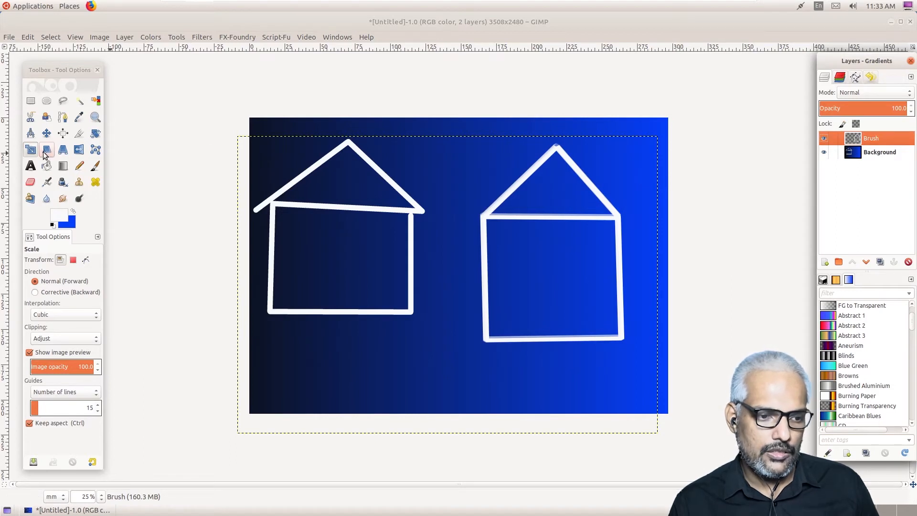
- Try rotating the Brush layer to angles such as 21.76 degrees, reset the angle, and cancel the rotation
{"action": "left_click", "coordinate": [96, 134]}
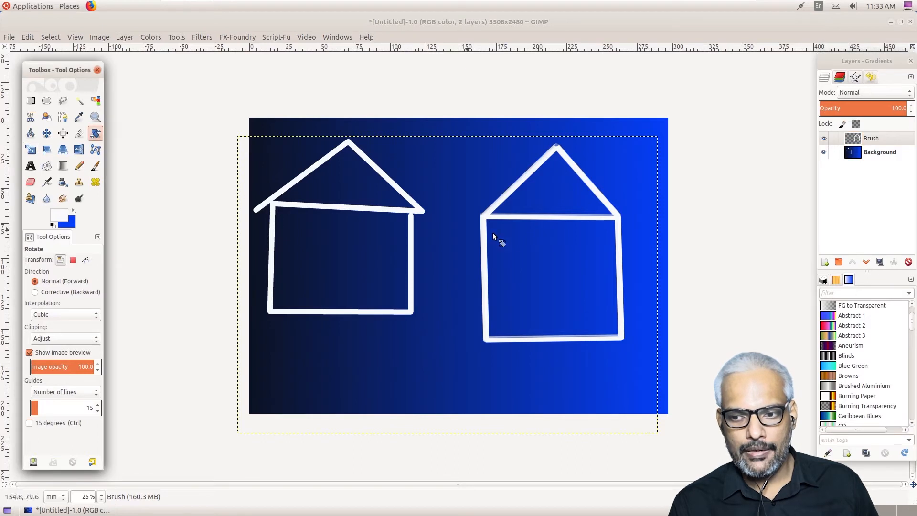
{"action": "left_click", "coordinate": [861, 140]}
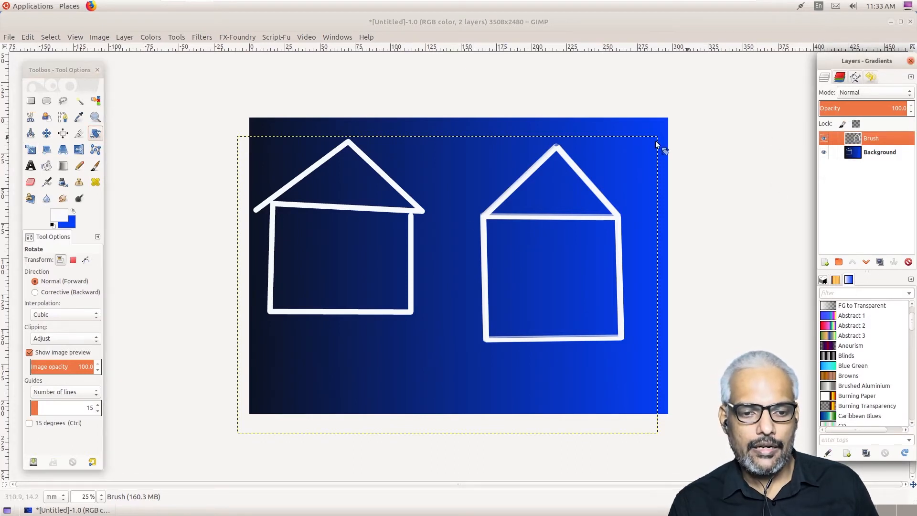
{"action": "left_click", "coordinate": [375, 172]}
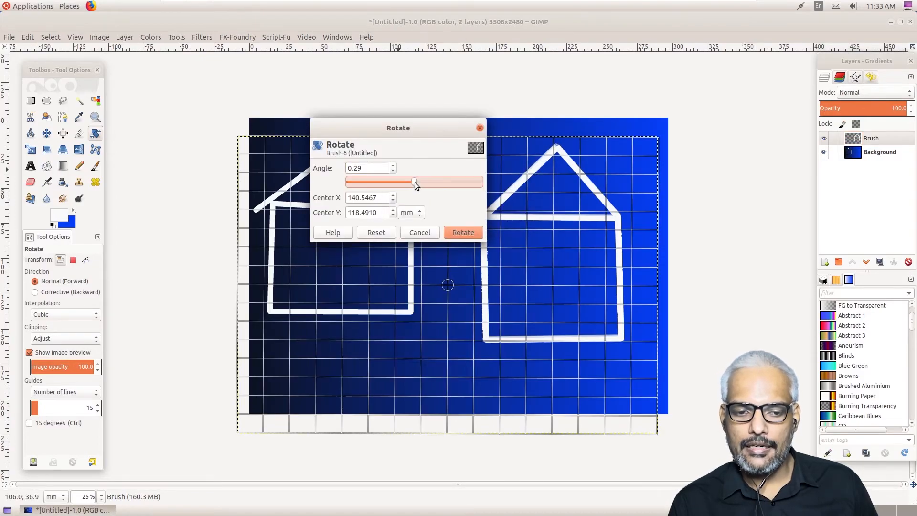
{"action": "left_click_drag", "start_coordinate": [414, 182], "coordinate": [357, 176]}
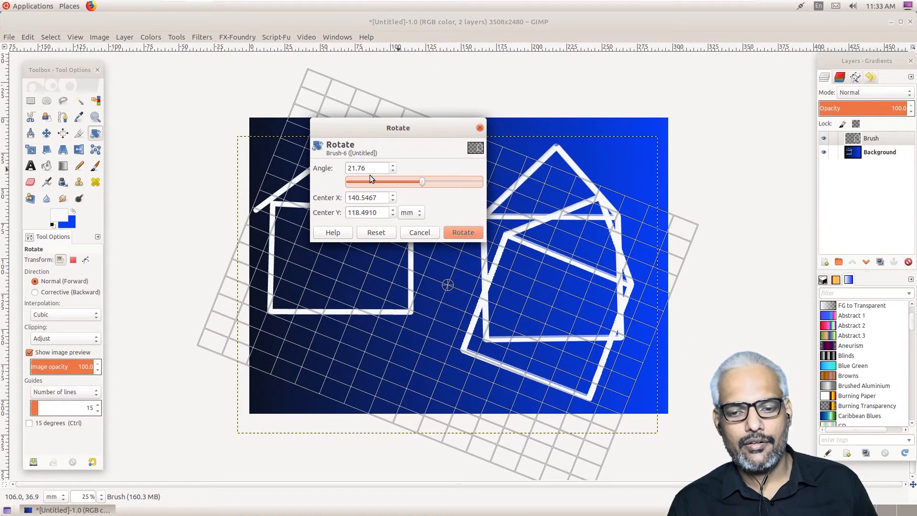
{"action": "left_click", "coordinate": [381, 233]}
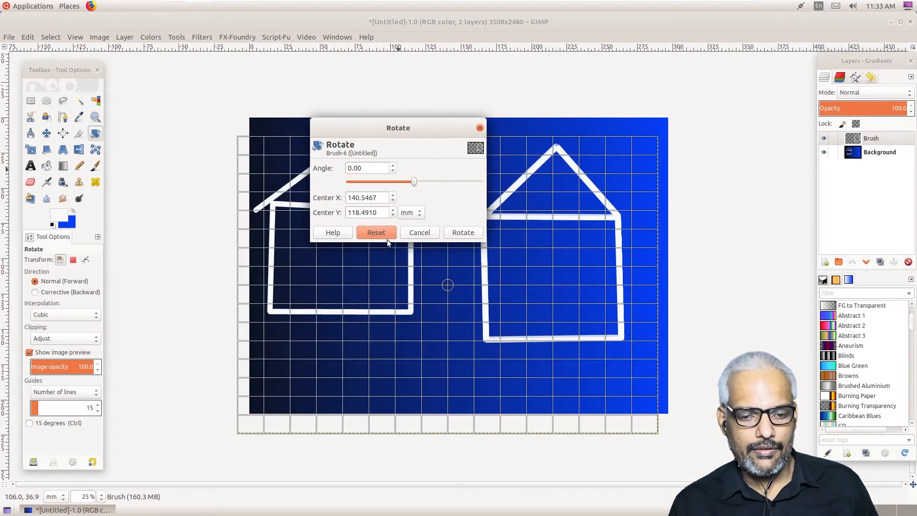
{"action": "left_click", "coordinate": [420, 233]}
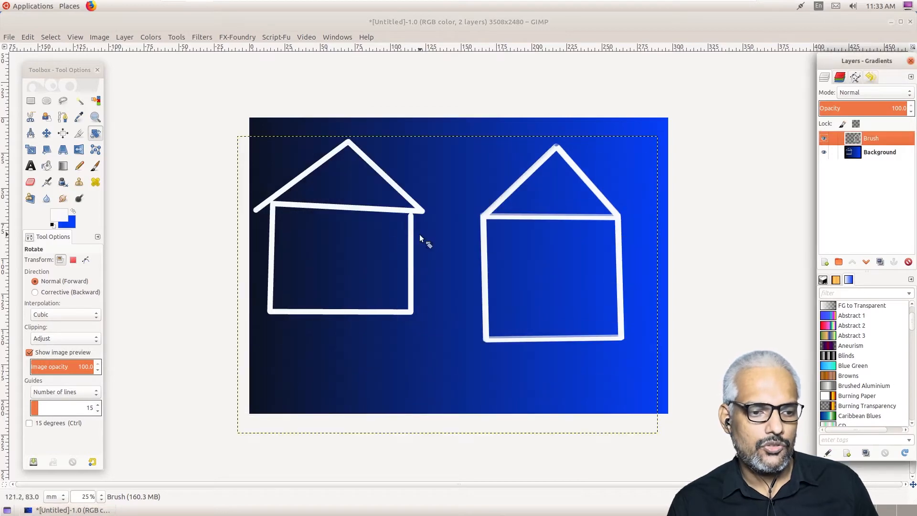
- Try cropping the image to a 1384 by 1800 px area at 1864, 192 around the right-hand house, and undo the crop
{"action": "left_click", "coordinate": [79, 136]}
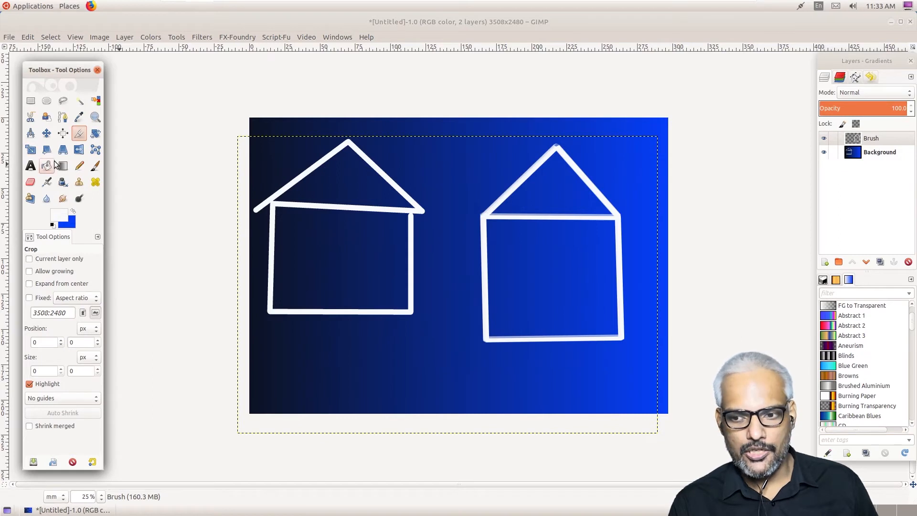
{"action": "left_click", "coordinate": [873, 140]}
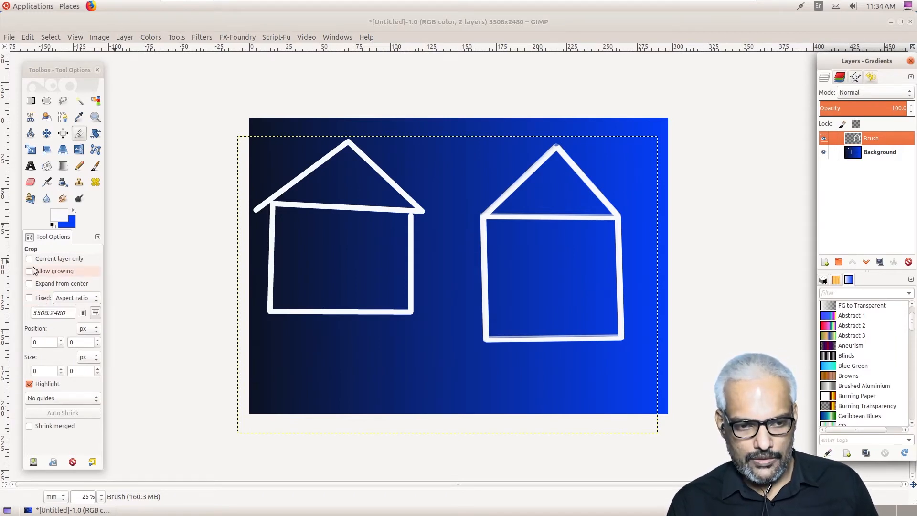
{"action": "left_click", "coordinate": [267, 149]}
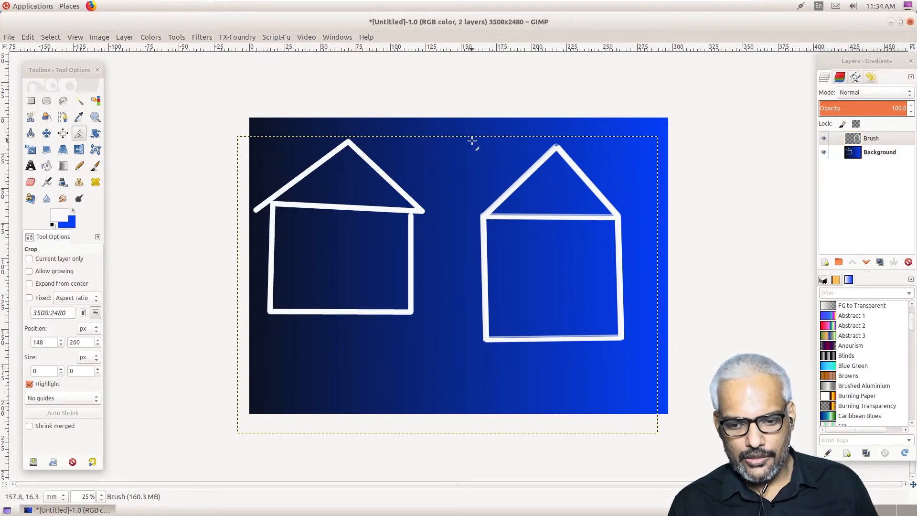
{"action": "left_click_drag", "start_coordinate": [472, 140], "coordinate": [638, 356]}
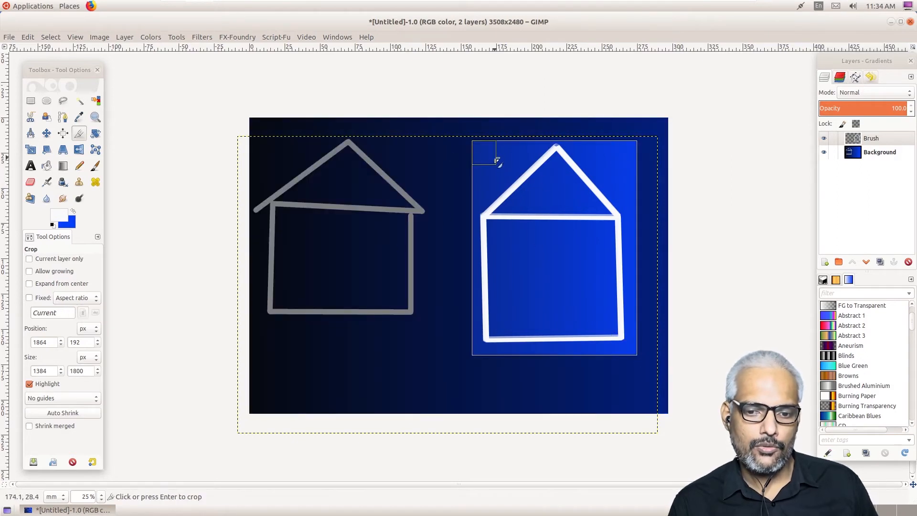
{"action": "left_click", "coordinate": [521, 155]}
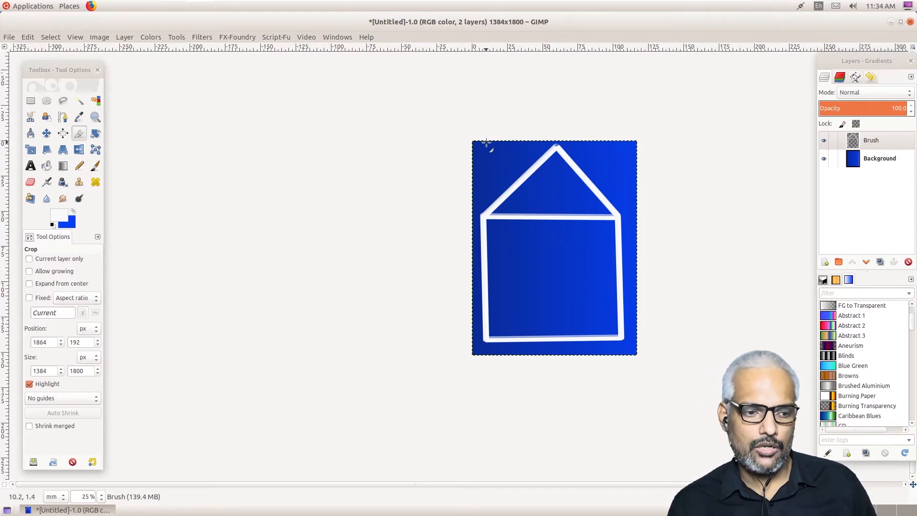
{"action": "key", "text": "ctrl+z"}
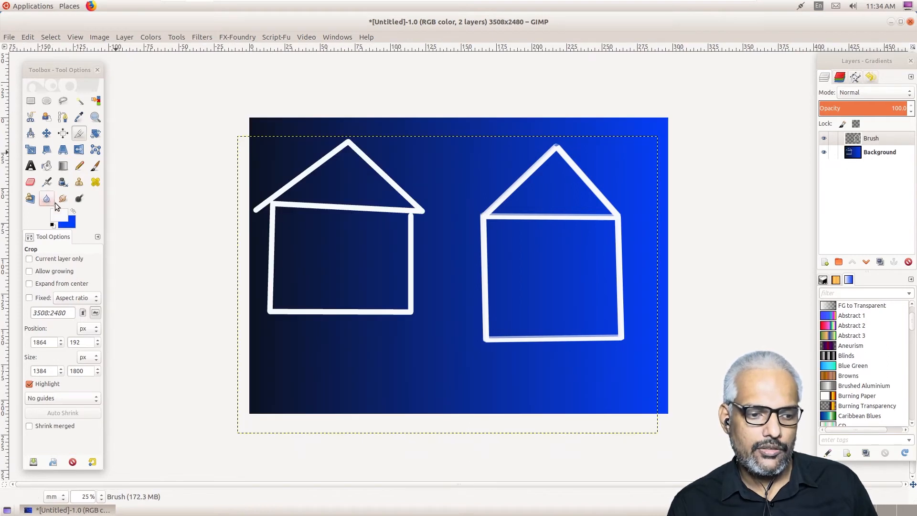
- Crop only the Brush layer to a 1468 by 1824 px area at 1836, 180, and move it slightly up and left
{"action": "left_click", "coordinate": [43, 259]}
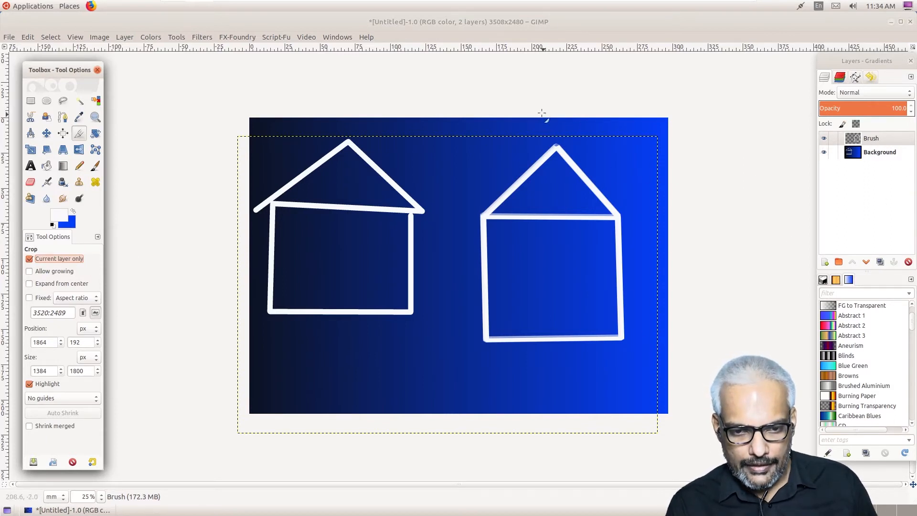
{"action": "mouse_move", "coordinate": [468, 139]}
{"action": "left_mouse_down"}
{"action": "mouse_move", "coordinate": [539, 205]}
{"action": "mouse_move", "coordinate": [644, 358]}
{"action": "left_mouse_up"}
{"action": "left_click", "coordinate": [568, 274]}
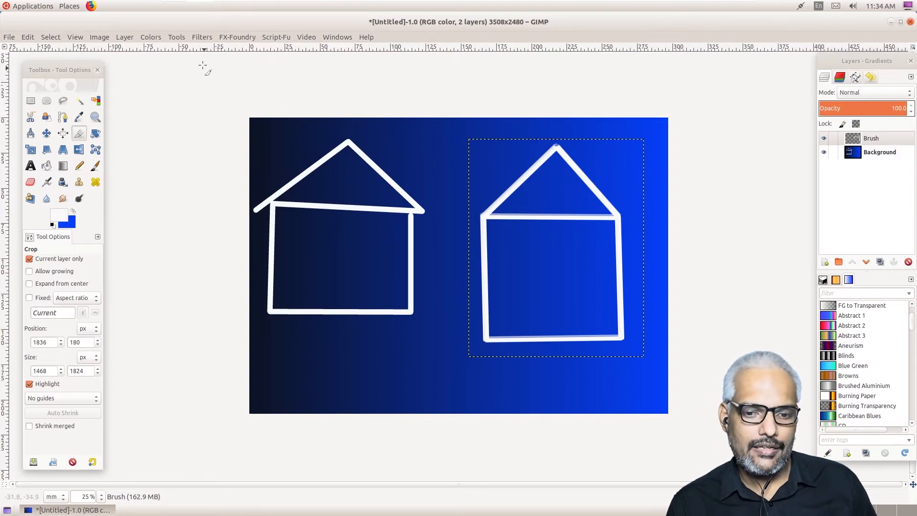
{"action": "left_click", "coordinate": [47, 133]}
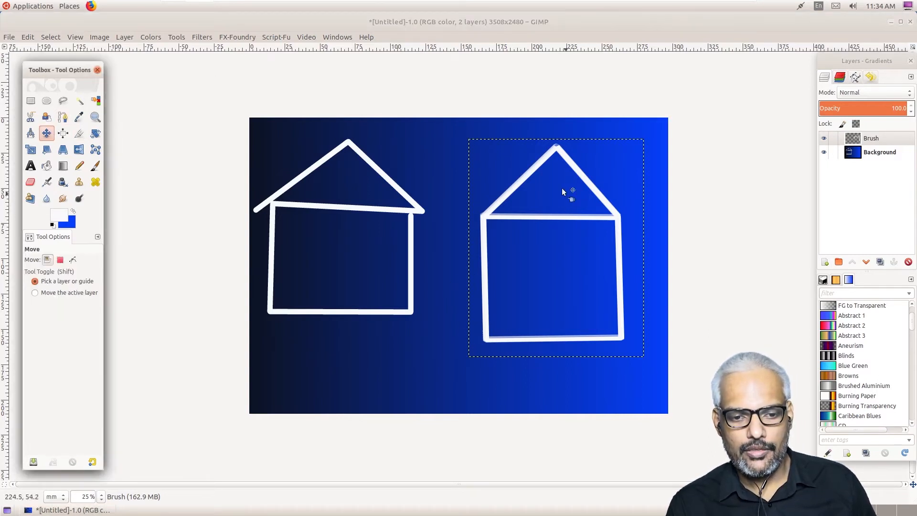
{"action": "mouse_move", "coordinate": [542, 156]}
{"action": "left_mouse_down"}
{"action": "mouse_move", "coordinate": [510, 166]}
{"action": "mouse_move", "coordinate": [350, 164]}
{"action": "mouse_move", "coordinate": [359, 151]}
{"action": "mouse_move", "coordinate": [649, 176]}
{"action": "mouse_move", "coordinate": [353, 160]}
{"action": "mouse_move", "coordinate": [663, 158]}
{"action": "mouse_move", "coordinate": [431, 179]}
{"action": "mouse_move", "coordinate": [539, 164]}
{"action": "mouse_move", "coordinate": [538, 154]}
{"action": "left_mouse_up"}
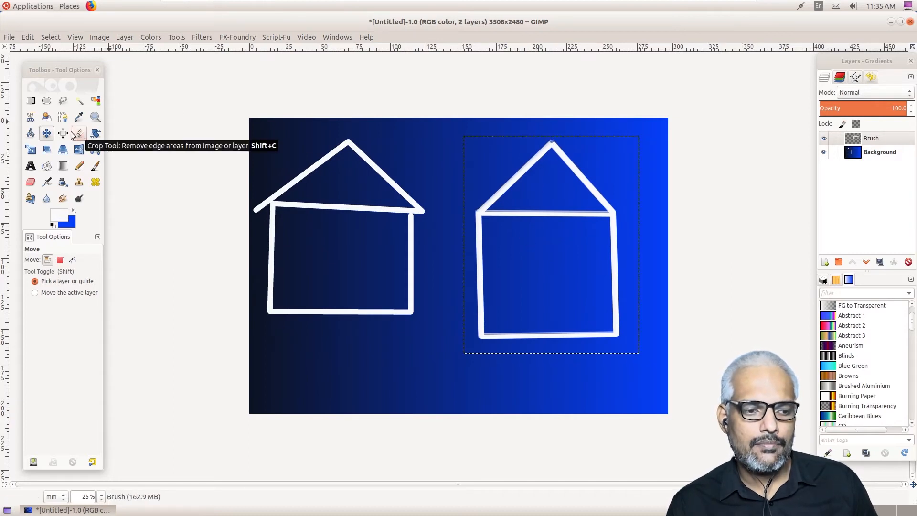
- Try shearing the Brush layer with an X magnitude of 199, reset the values, and cancel the shear
{"action": "left_click", "coordinate": [45, 152]}
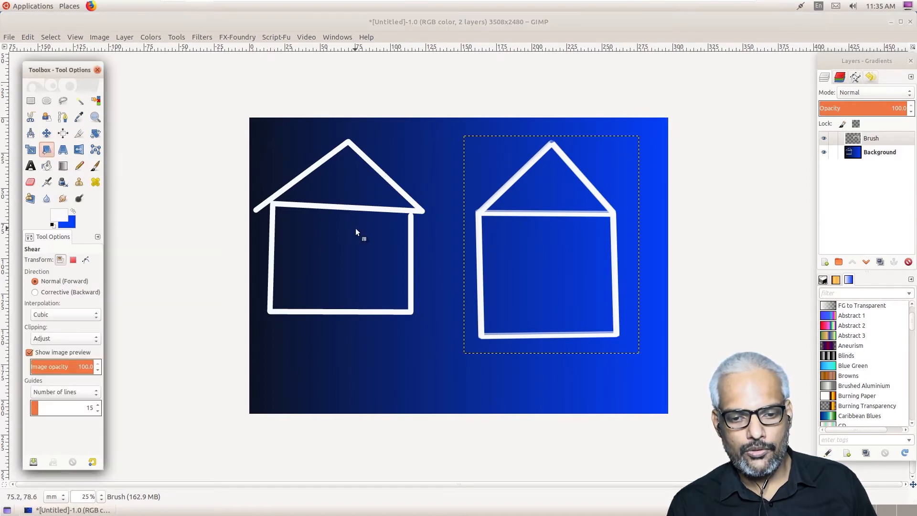
{"action": "left_click", "coordinate": [494, 213]}
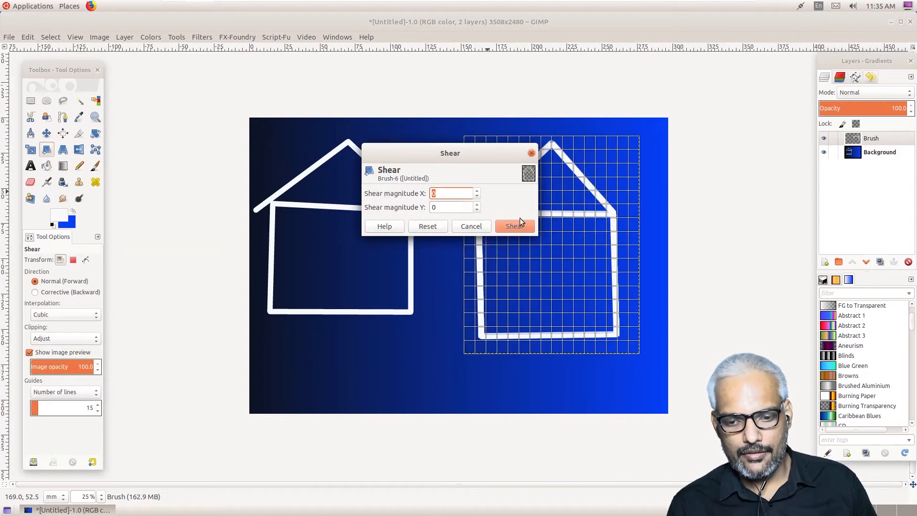
{"action": "mouse_move", "coordinate": [580, 268]}
{"action": "left_mouse_down"}
{"action": "mouse_move", "coordinate": [613, 262]}
{"action": "mouse_move", "coordinate": [659, 206]}
{"action": "mouse_move", "coordinate": [592, 244]}
{"action": "mouse_move", "coordinate": [694, 279]}
{"action": "mouse_move", "coordinate": [225, 272]}
{"action": "mouse_move", "coordinate": [682, 340]}
{"action": "mouse_move", "coordinate": [341, 326]}
{"action": "mouse_move", "coordinate": [689, 297]}
{"action": "mouse_move", "coordinate": [452, 321]}
{"action": "mouse_move", "coordinate": [586, 332]}
{"action": "left_mouse_up"}
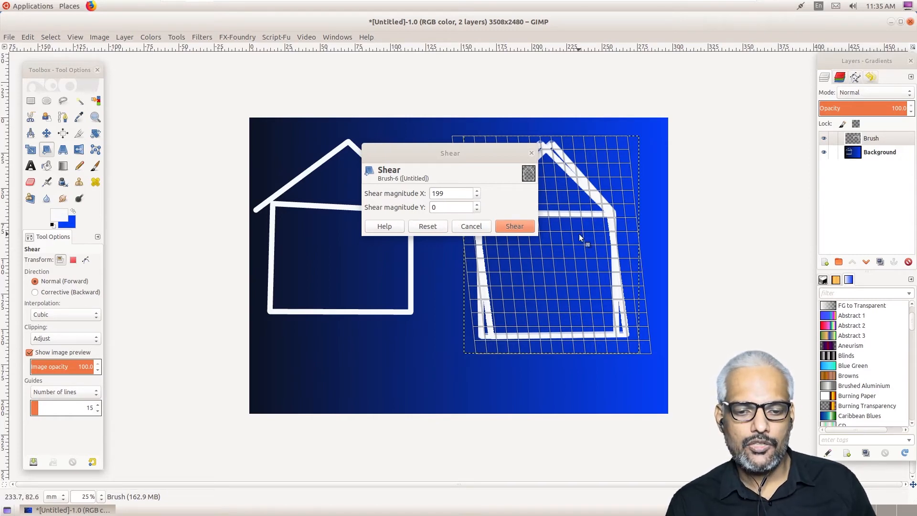
{"action": "left_click", "coordinate": [427, 226]}
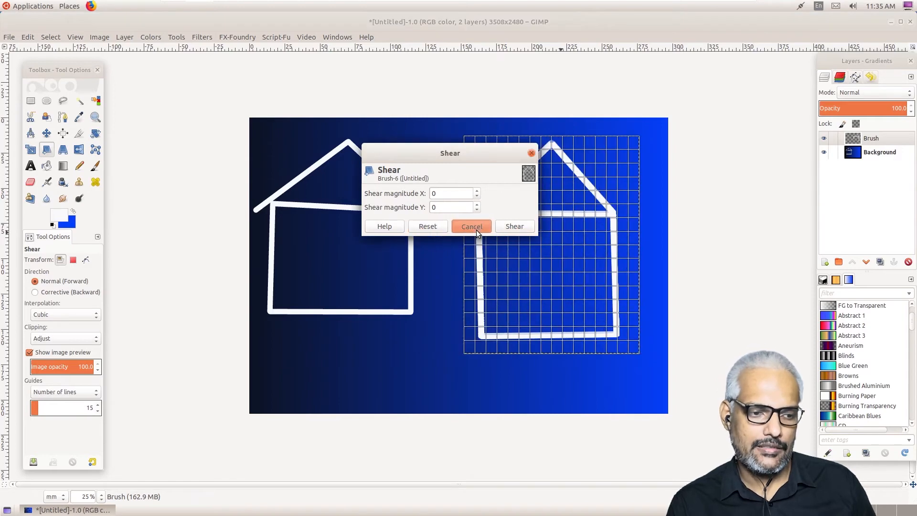
{"action": "left_click", "coordinate": [471, 226]}
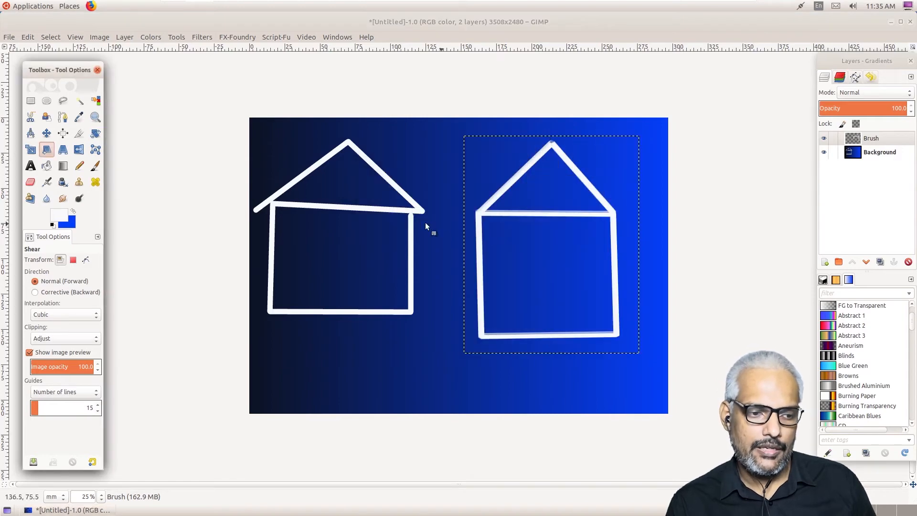
- Try distorting the Brush layer's perspective from three of its corners, reset the transformation, and cancel it
{"action": "left_click", "coordinate": [62, 150]}
{"action": "left_click", "coordinate": [509, 193]}
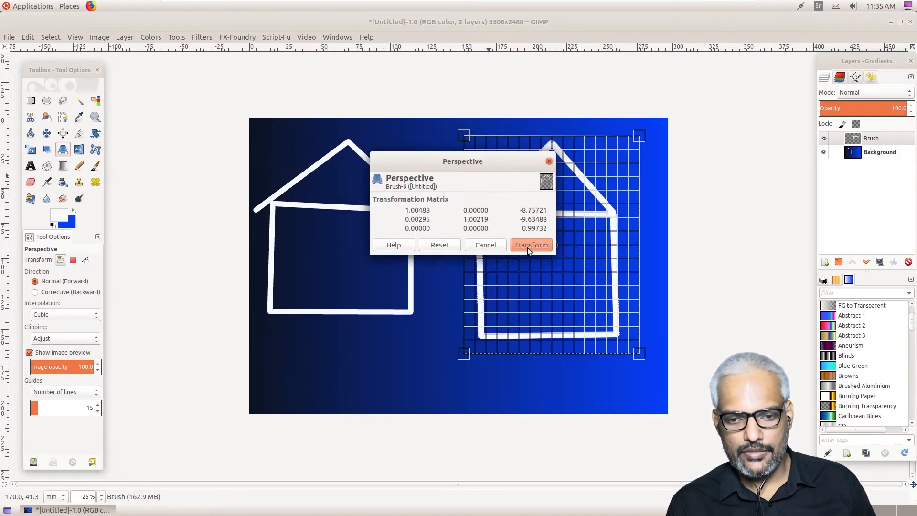
{"action": "left_click_drag", "start_coordinate": [464, 136], "coordinate": [556, 190]}
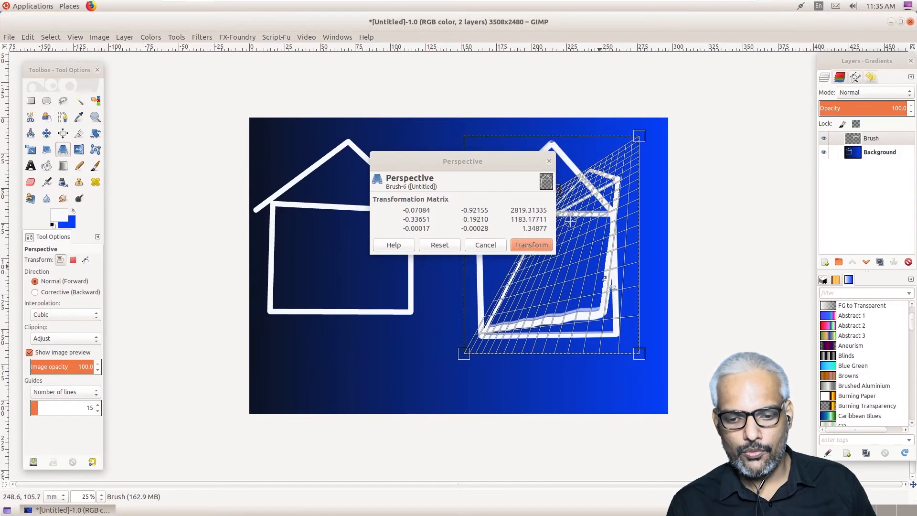
{"action": "left_click_drag", "start_coordinate": [639, 353], "coordinate": [494, 435]}
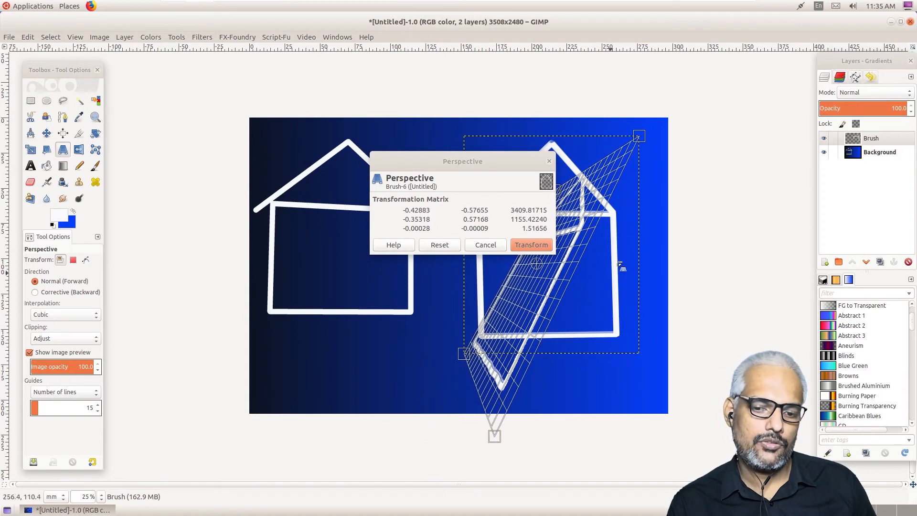
{"action": "left_click_drag", "start_coordinate": [637, 148], "coordinate": [644, 199]}
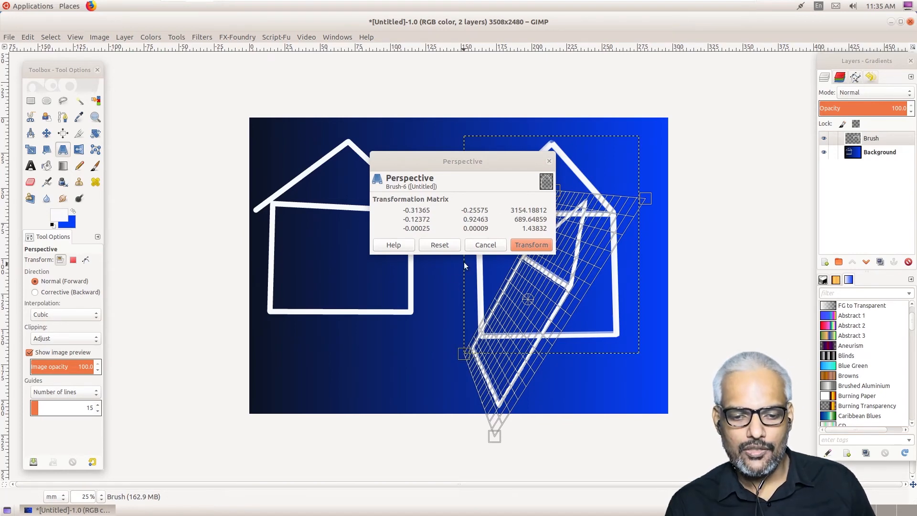
{"action": "left_click", "coordinate": [449, 246]}
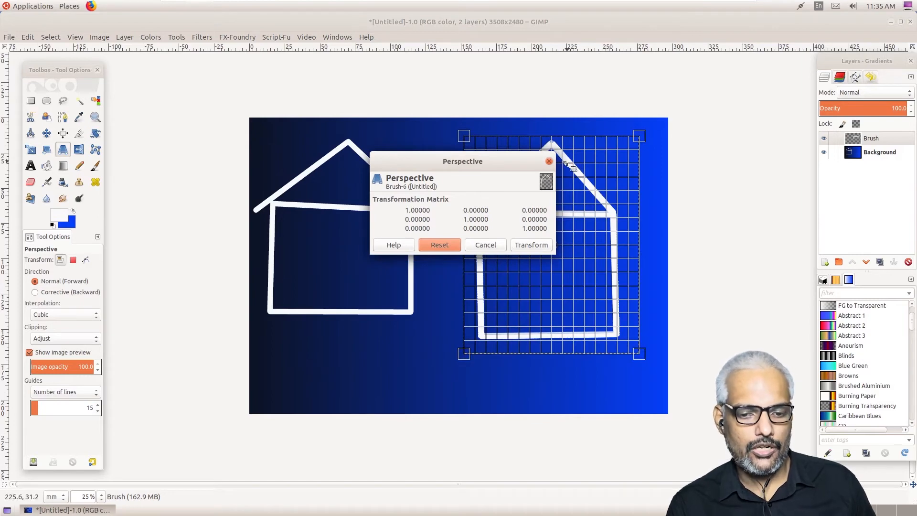
{"action": "left_click", "coordinate": [486, 245]}
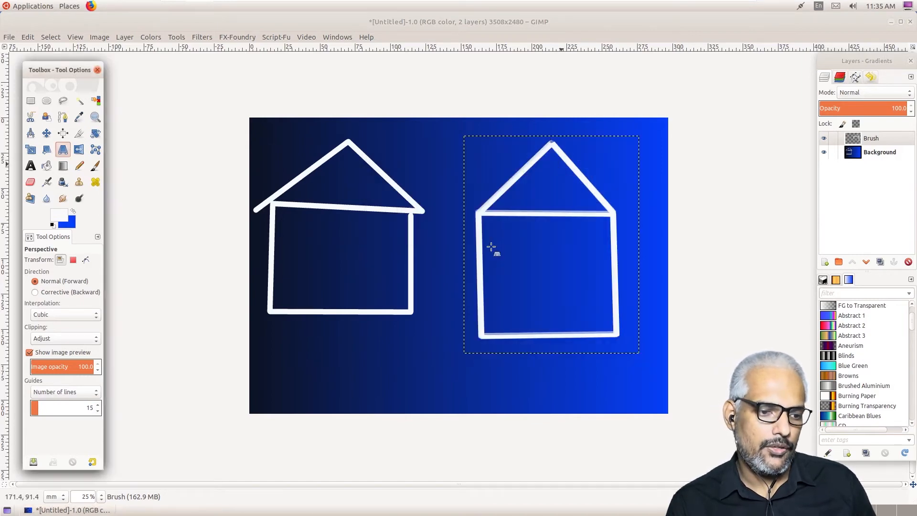
- Flip the Brush layer containing the right-hand house horizontally
{"action": "left_click", "coordinate": [78, 150]}
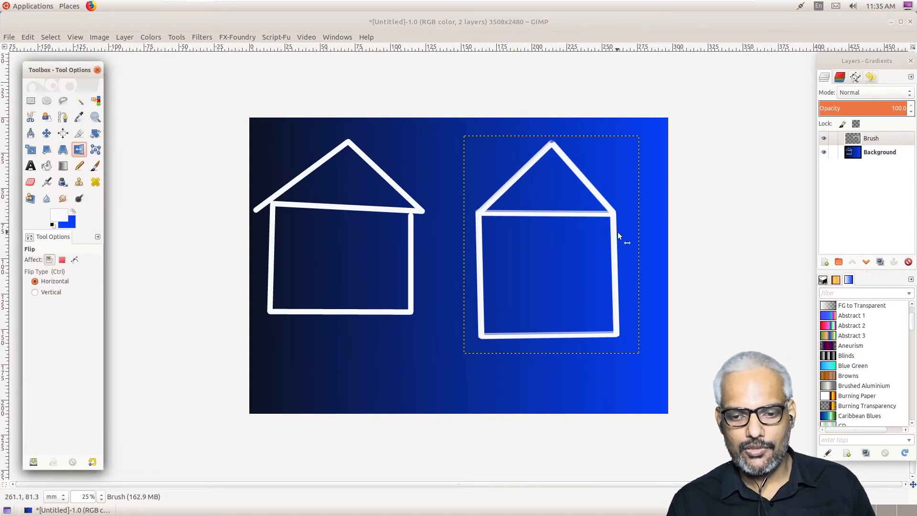
{"action": "left_click", "coordinate": [510, 205]}
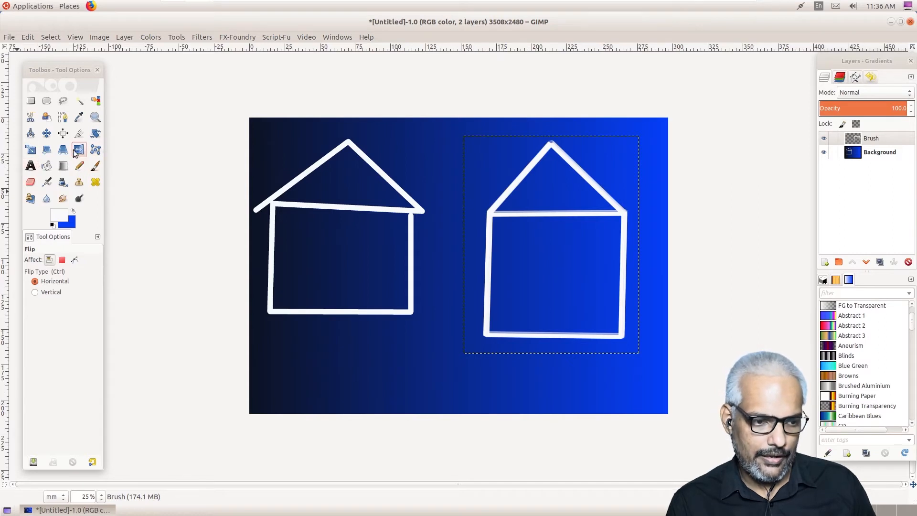
- Add the text "Bek4Tec" below the left-hand house and set its size to 285 px
{"action": "left_click", "coordinate": [31, 167]}
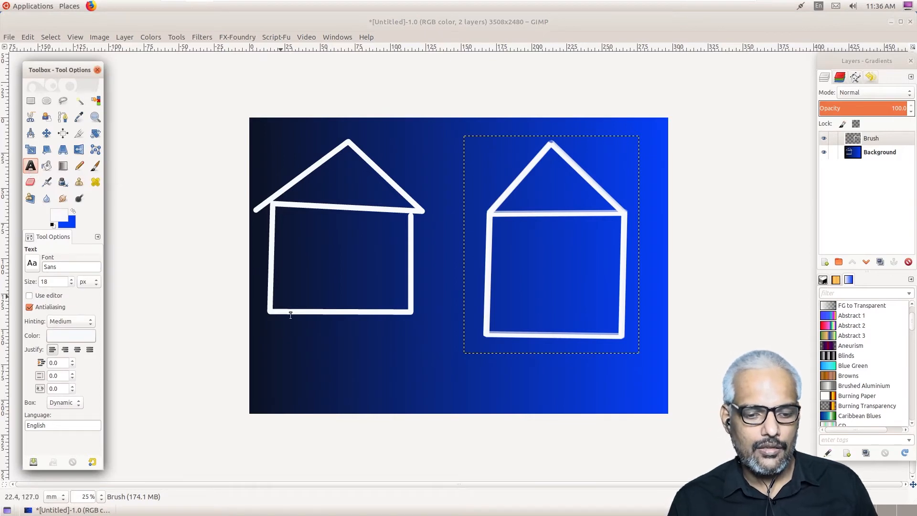
{"action": "left_click", "coordinate": [327, 366]}
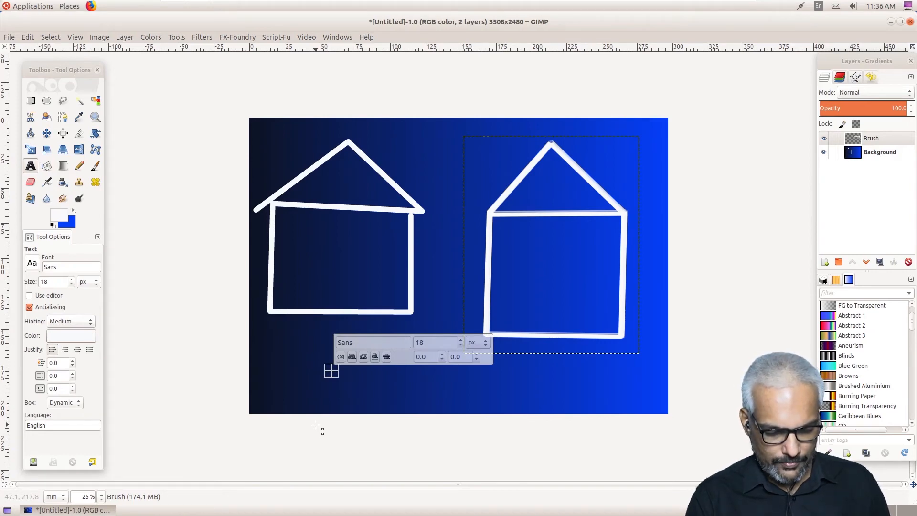
{"action": "type", "text": "B"}
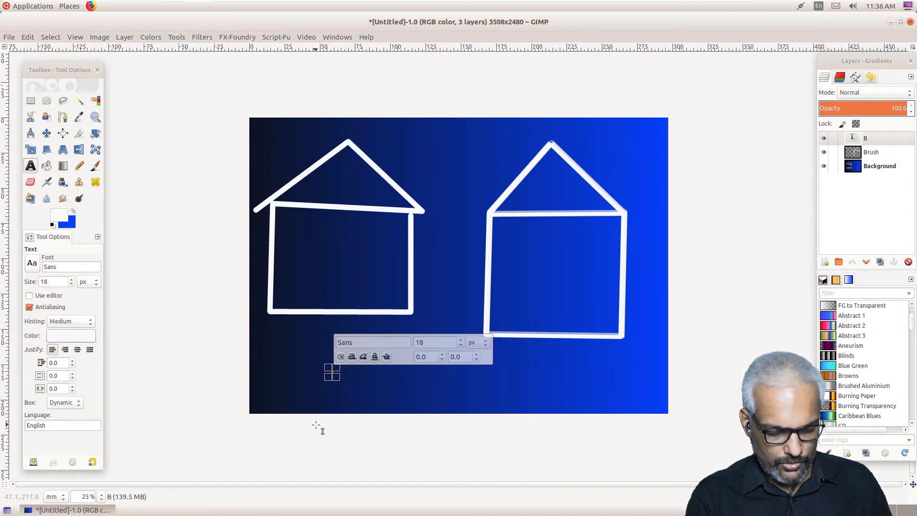
{"action": "type", "text": "ek4Tec"}
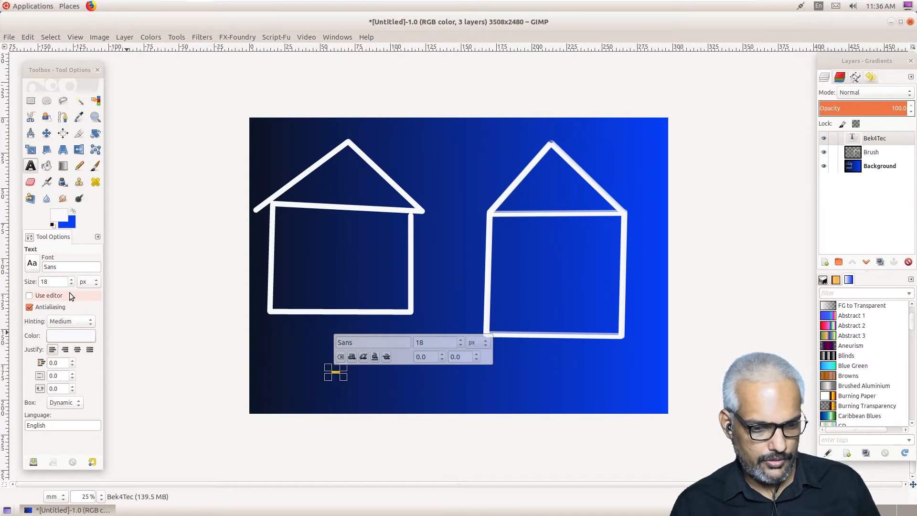
{"action": "left_click", "coordinate": [71, 280]}
{"action": "left_click", "coordinate": [71, 280]}
{"action": "left_click_drag", "start_coordinate": [70, 279], "coordinate": [70, 280]}
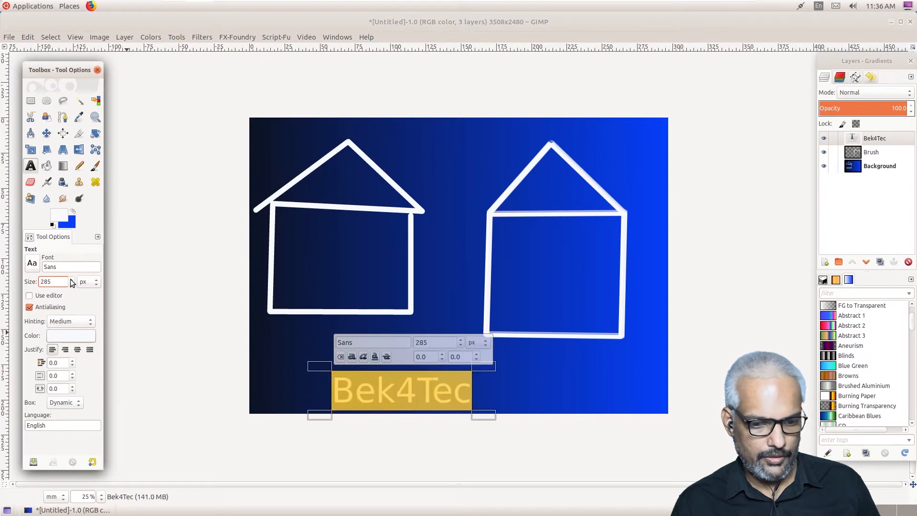
- Change the foreground colour to green 06b042 and leave the text's editing frame
{"action": "left_click", "coordinate": [58, 217]}
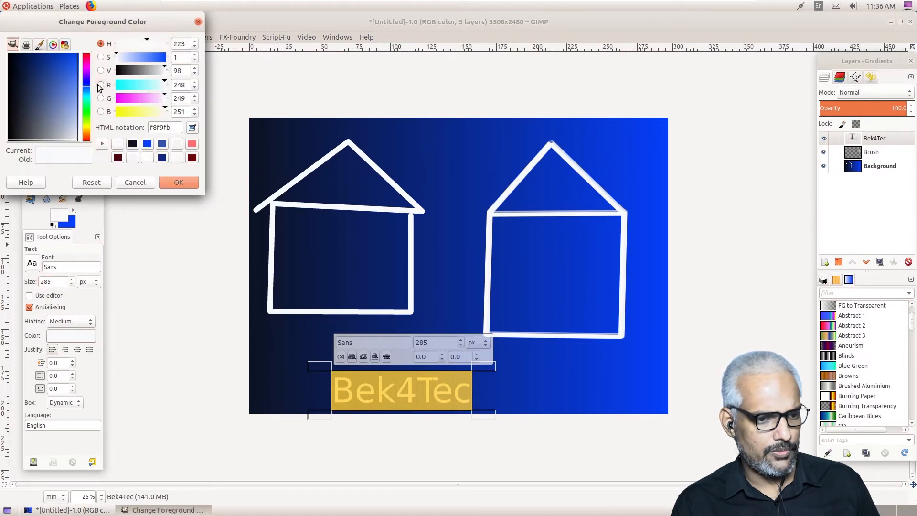
{"action": "left_click", "coordinate": [88, 108]}
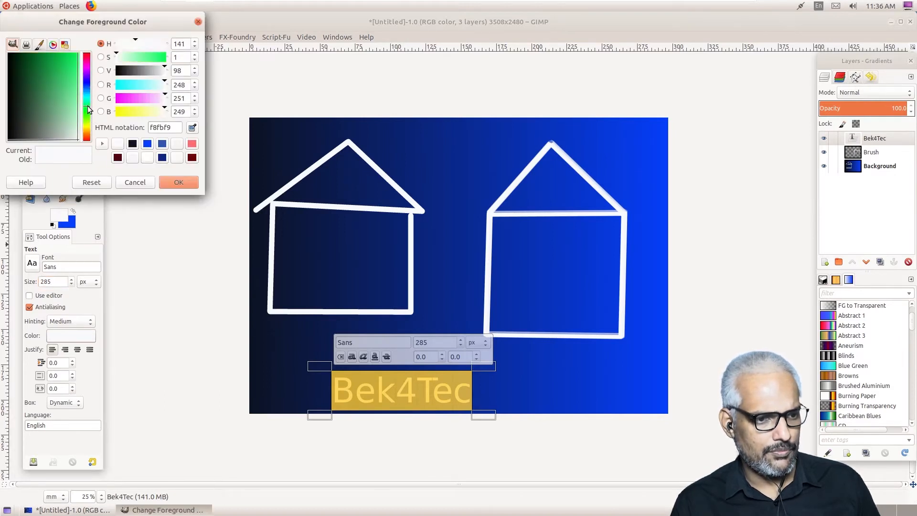
{"action": "left_click_drag", "start_coordinate": [71, 62], "coordinate": [57, 55]}
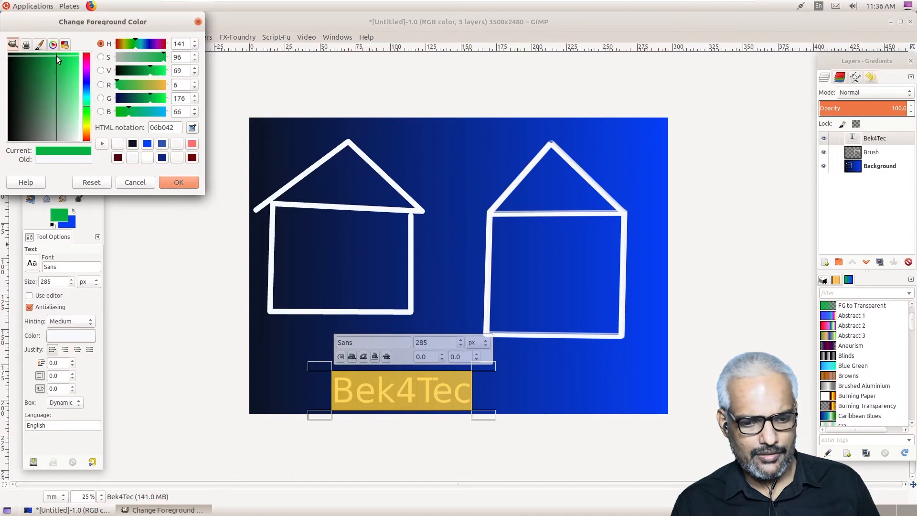
{"action": "left_click", "coordinate": [178, 182]}
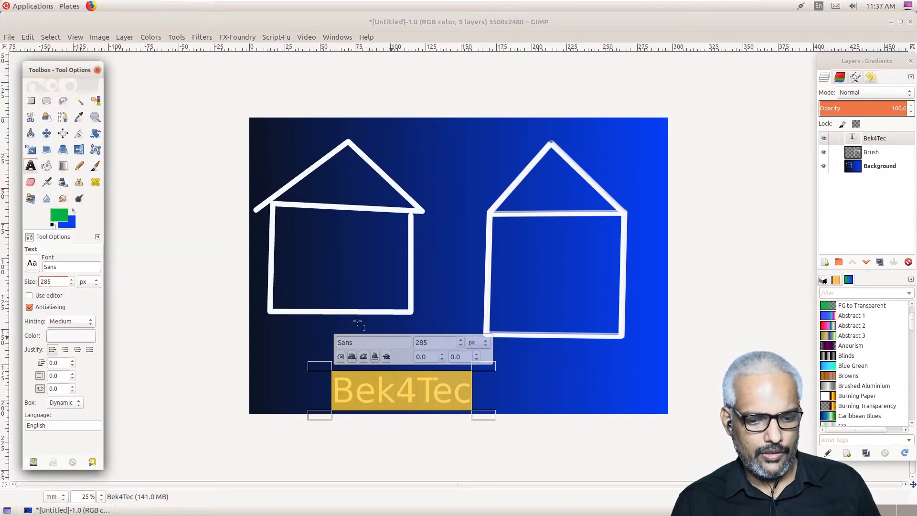
{"action": "left_click", "coordinate": [534, 439]}
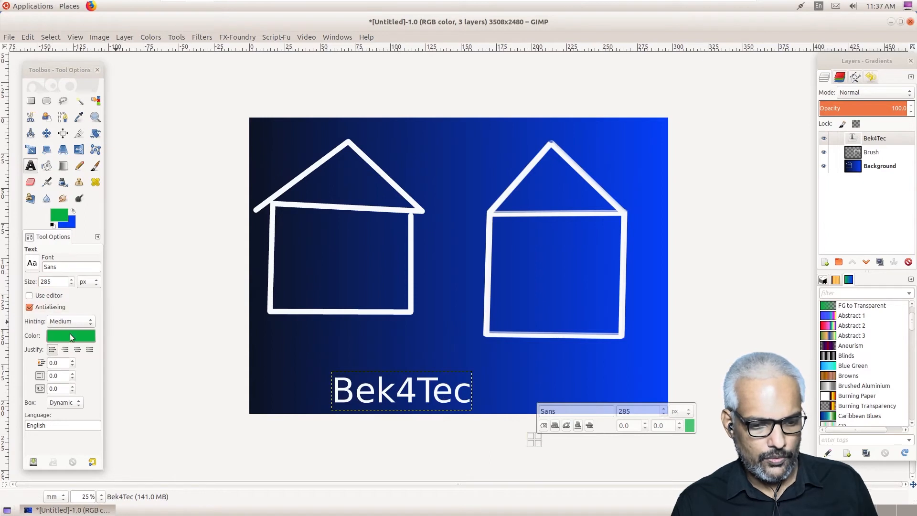
- Set the Bek4Tec text's colour to green 2fa732 and move the text right and slightly upward, below the gap between the houses
{"action": "left_click", "coordinate": [354, 395]}
{"action": "double_click", "coordinate": [354, 395]}
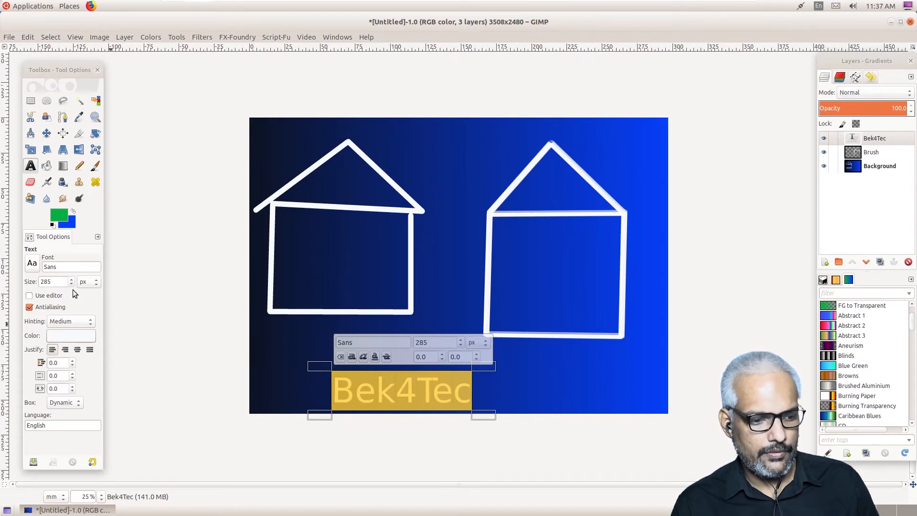
{"action": "left_click", "coordinate": [73, 335]}
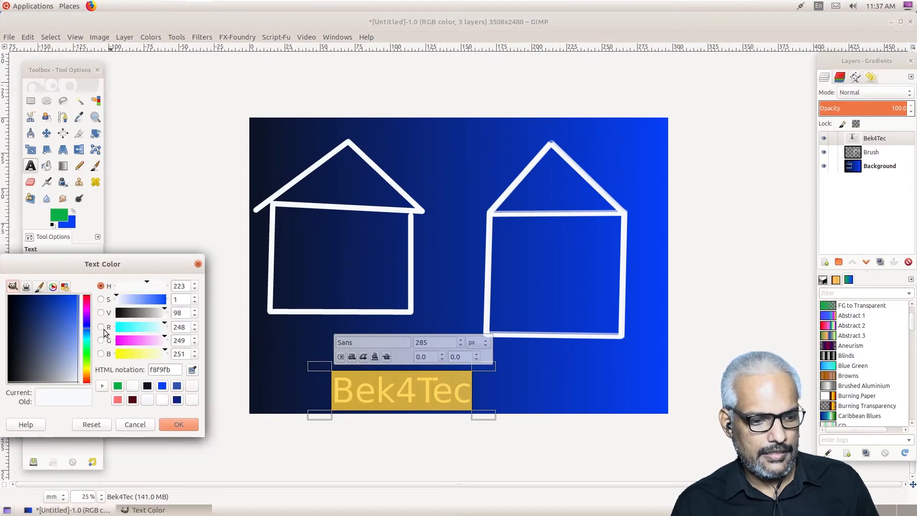
{"action": "left_click", "coordinate": [86, 352]}
{"action": "left_click", "coordinate": [53, 319]}
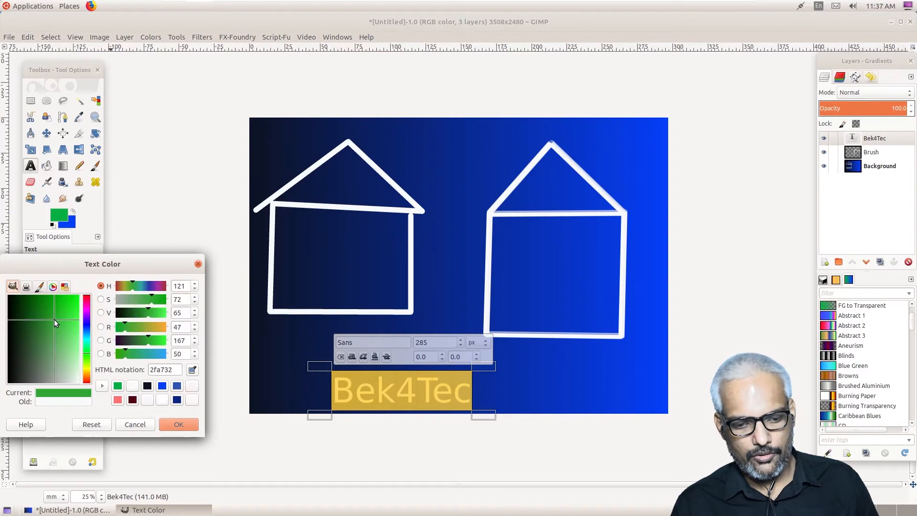
{"action": "left_click", "coordinate": [172, 424]}
{"action": "left_click", "coordinate": [355, 455]}
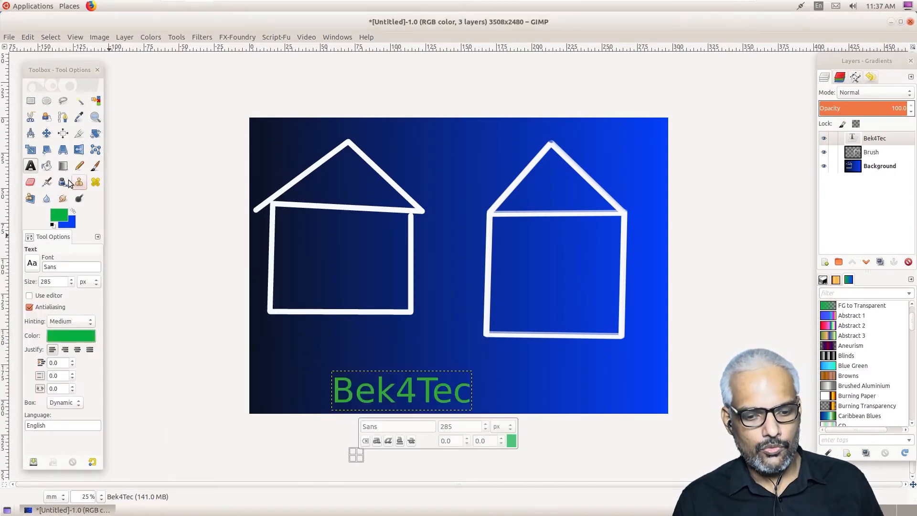
{"action": "left_click", "coordinate": [46, 133]}
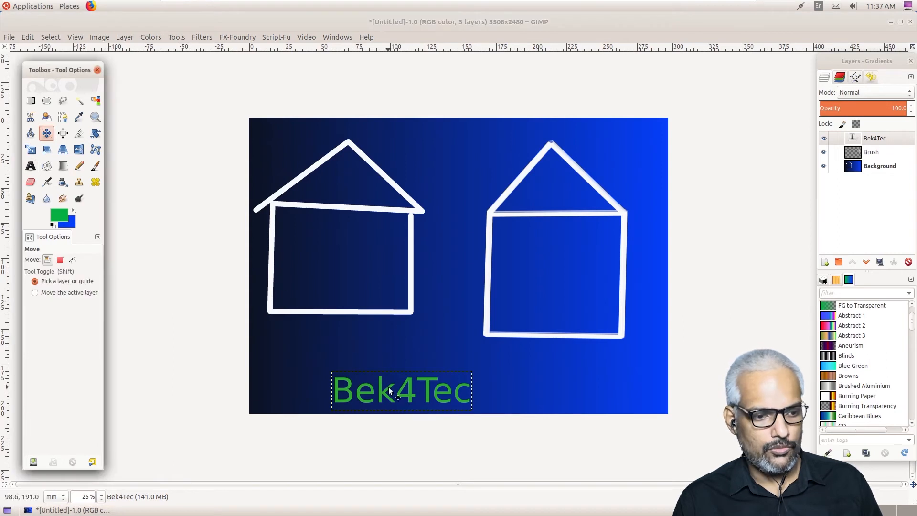
{"action": "left_click_drag", "start_coordinate": [390, 389], "coordinate": [438, 375]}
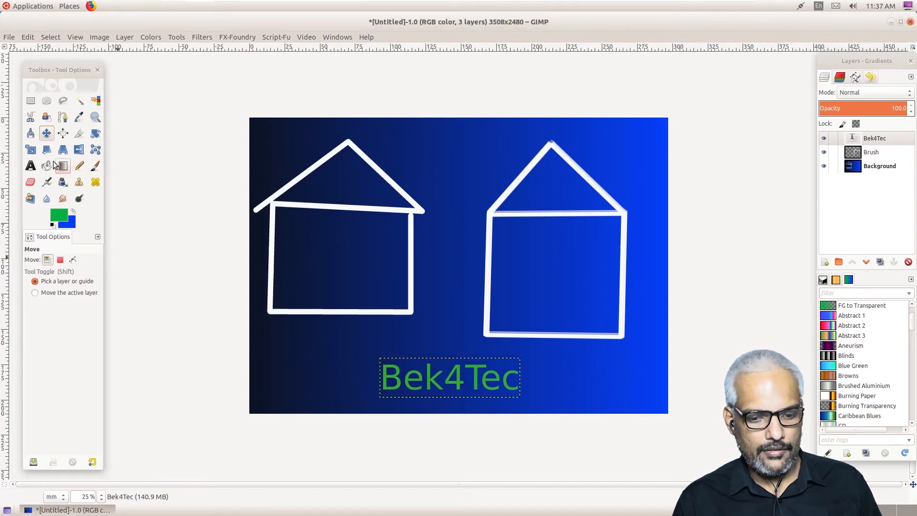
- Reopen the Bek4Tec text for editing and activate its font setting
{"action": "left_click", "coordinate": [30, 166]}
{"action": "left_click", "coordinate": [437, 392]}
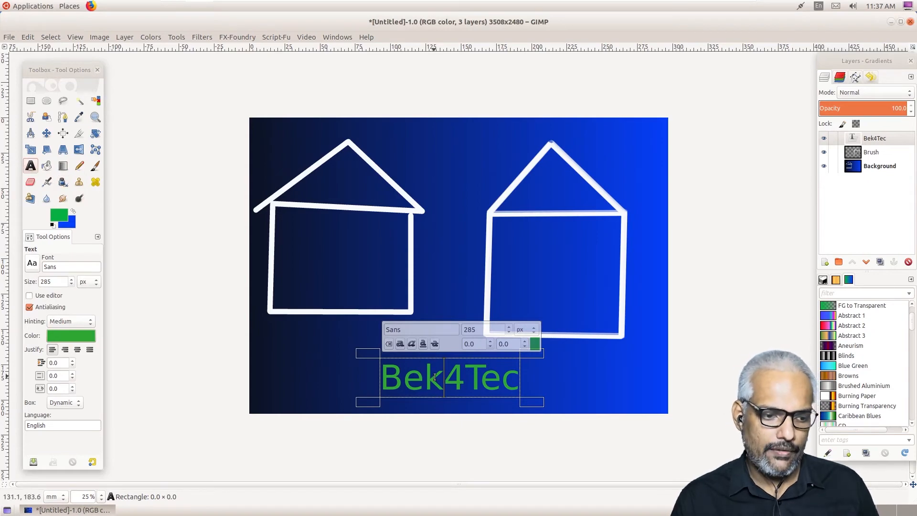
{"action": "left_click", "coordinate": [68, 267]}
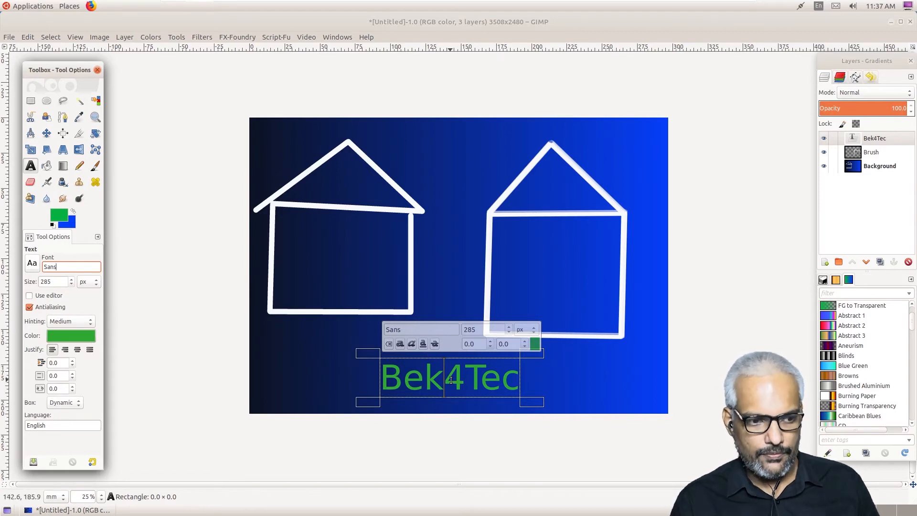
- Try a horizontal flip on the Bek4Tec text layer and undo it
{"action": "left_click", "coordinate": [79, 150]}
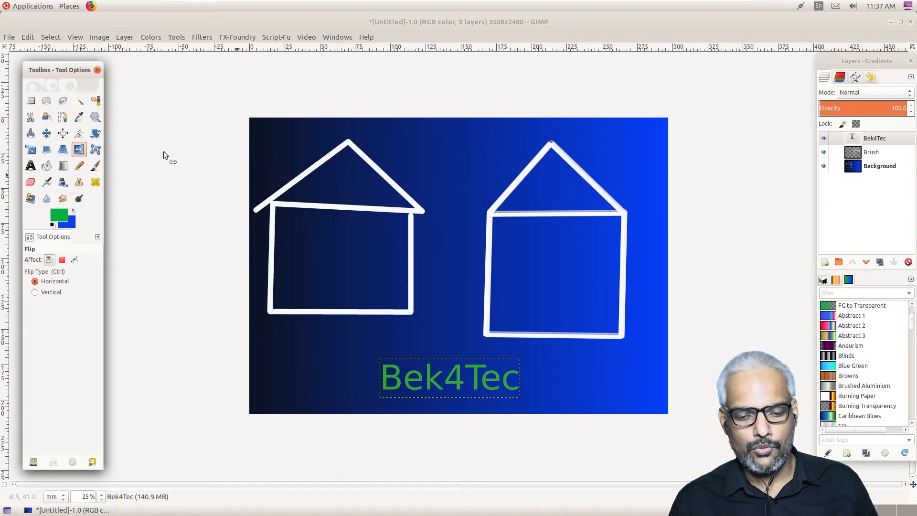
{"action": "left_click", "coordinate": [454, 384]}
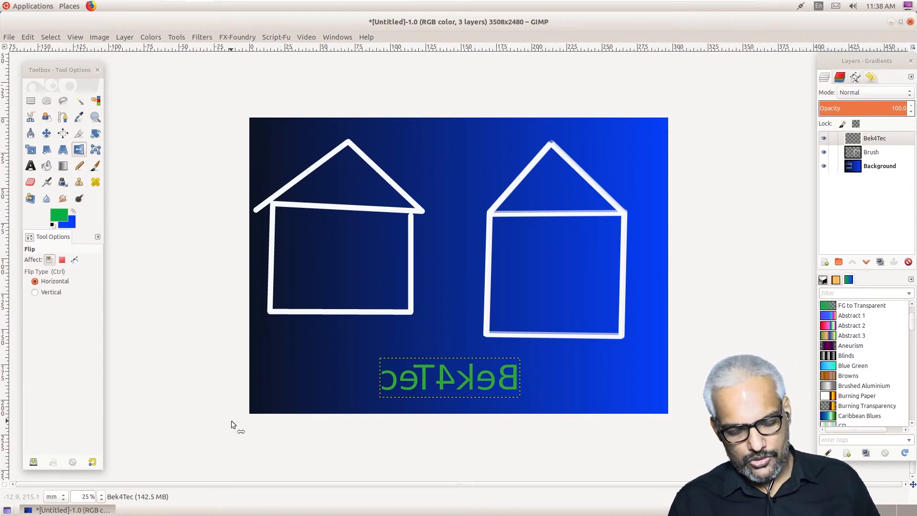
{"action": "left_click", "coordinate": [279, 442]}
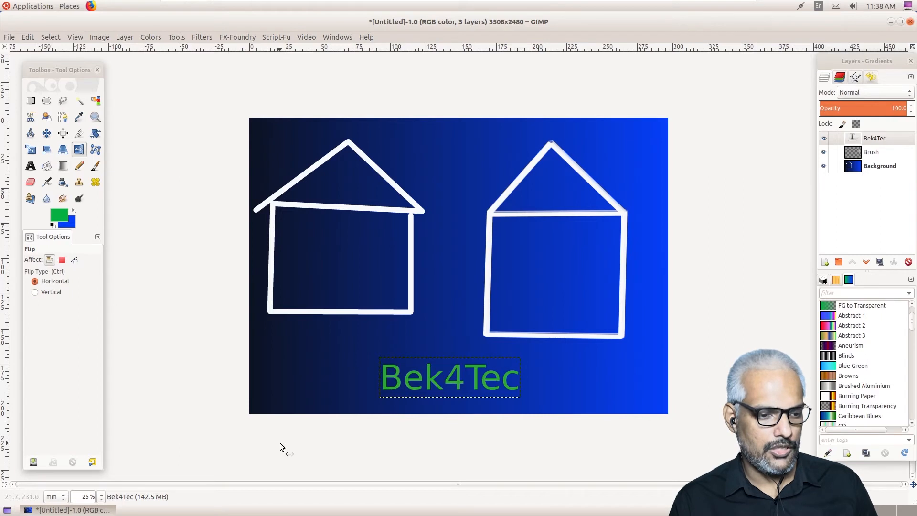
- Draw a closed Cage Transform outline around the right-hand house on the Brush layer
{"action": "left_click", "coordinate": [96, 149]}
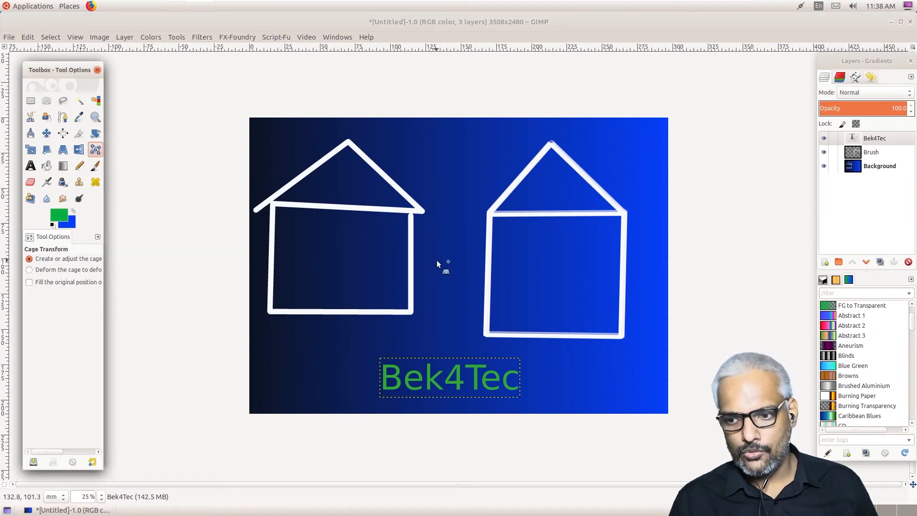
{"action": "left_click", "coordinate": [878, 155]}
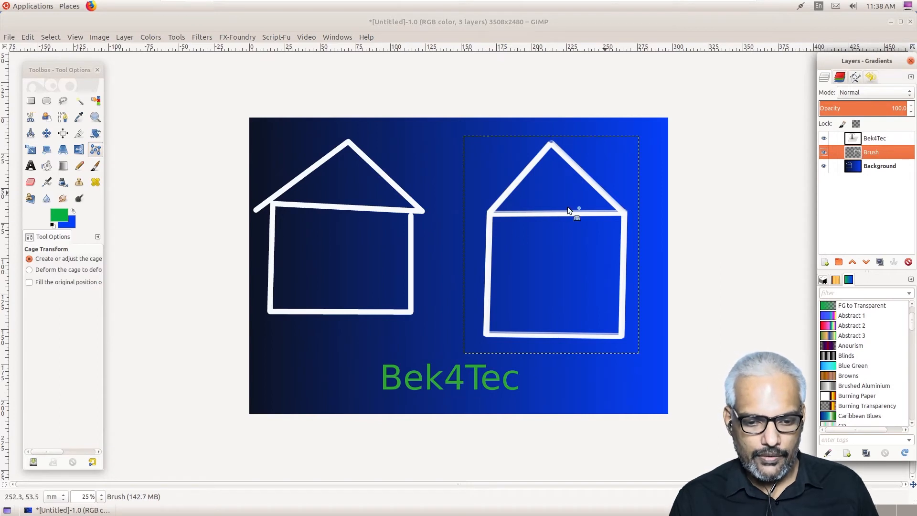
{"action": "left_click", "coordinate": [476, 332]}
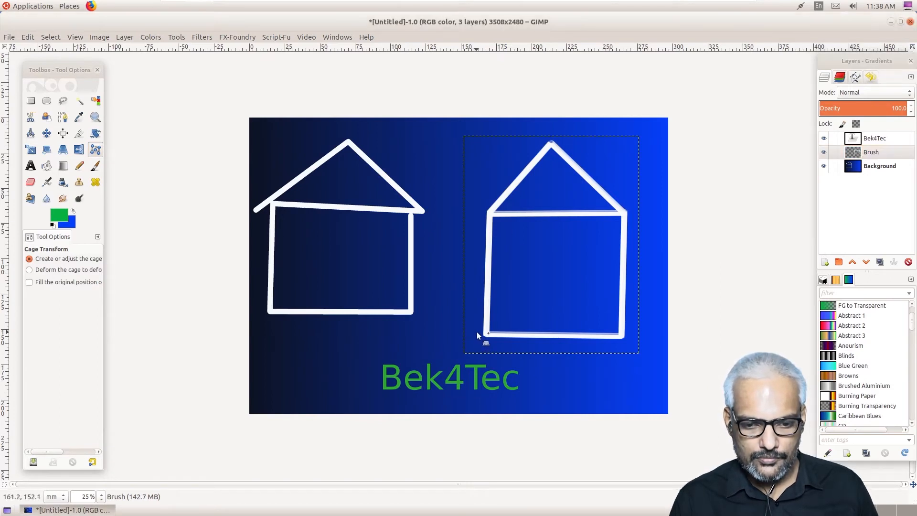
{"action": "left_click", "coordinate": [478, 263]}
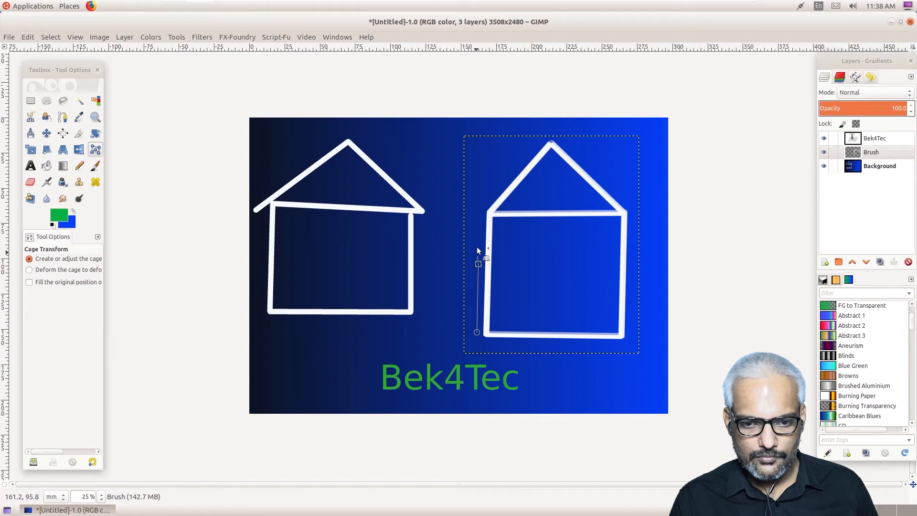
{"action": "left_click", "coordinate": [477, 212]}
{"action": "left_click", "coordinate": [498, 173]}
{"action": "left_click", "coordinate": [543, 137]}
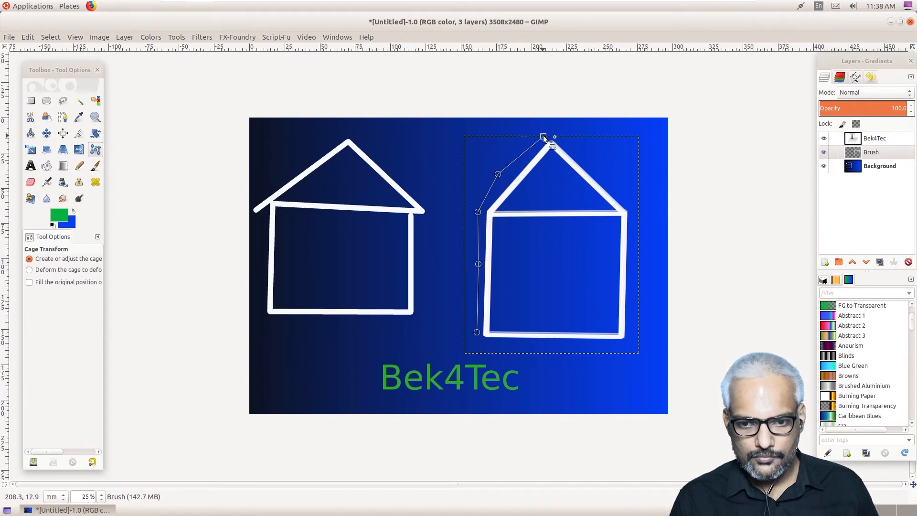
{"action": "left_click", "coordinate": [558, 135]}
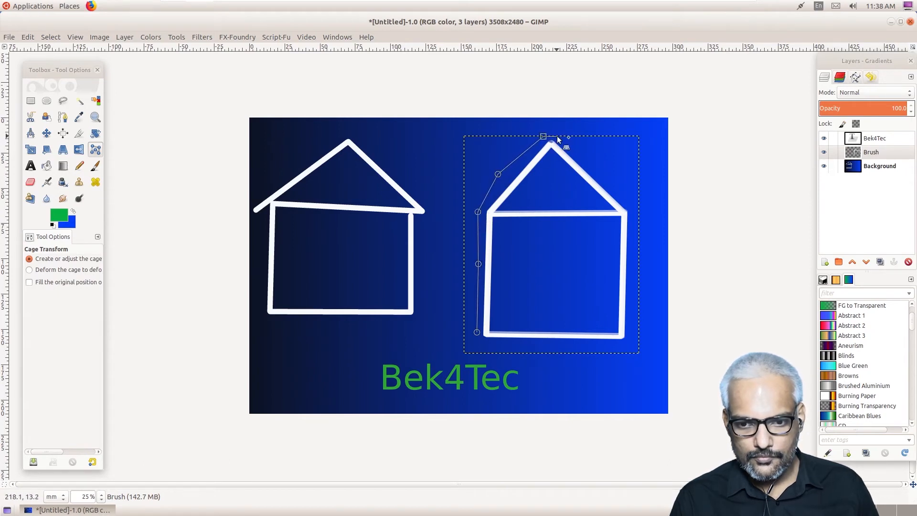
{"action": "left_click", "coordinate": [626, 196]}
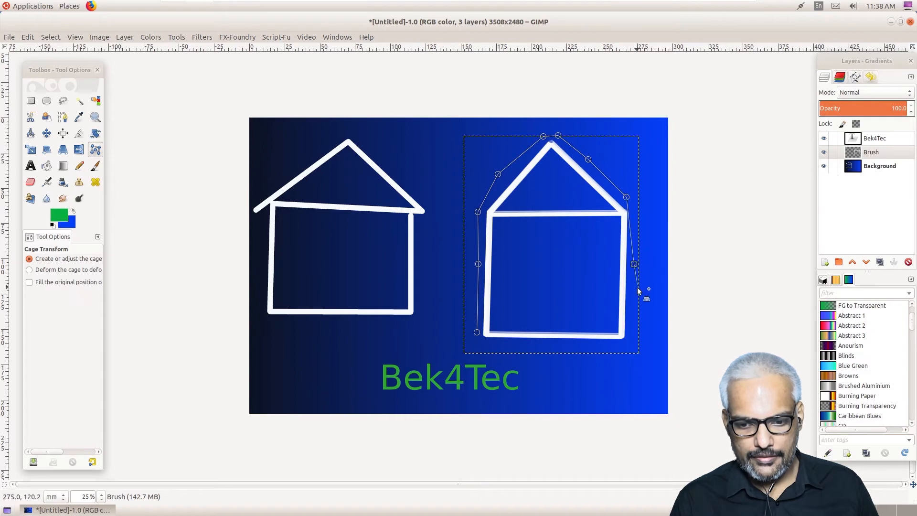
{"action": "left_click", "coordinate": [632, 319]}
{"action": "left_click", "coordinate": [631, 344]}
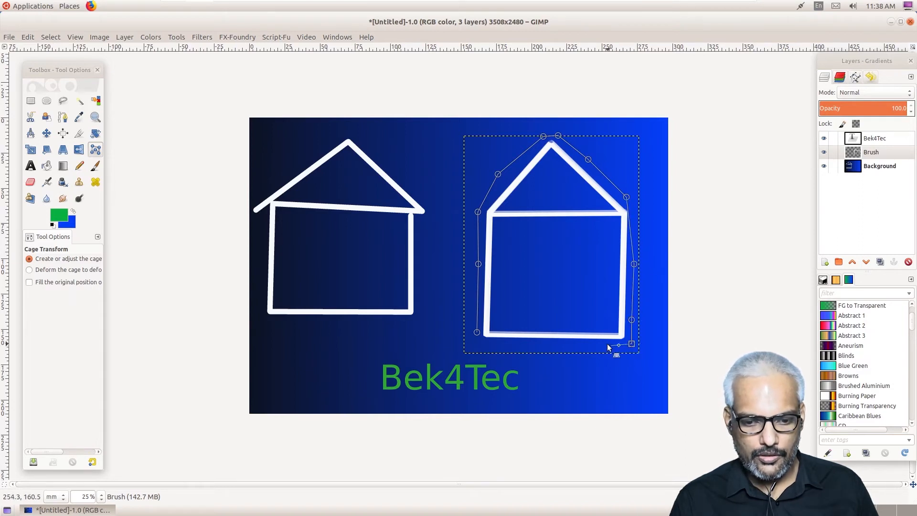
{"action": "left_click", "coordinate": [600, 344]}
{"action": "left_click", "coordinate": [487, 344]}
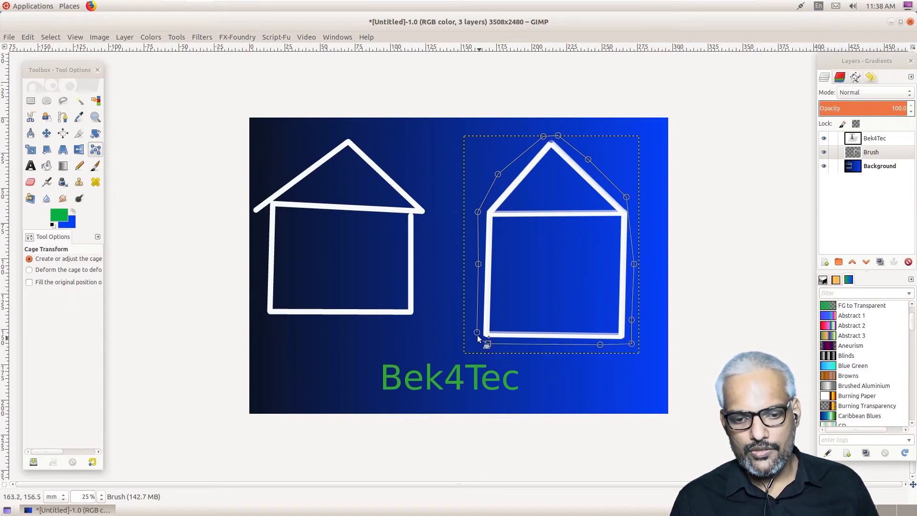
{"action": "left_click", "coordinate": [476, 332]}
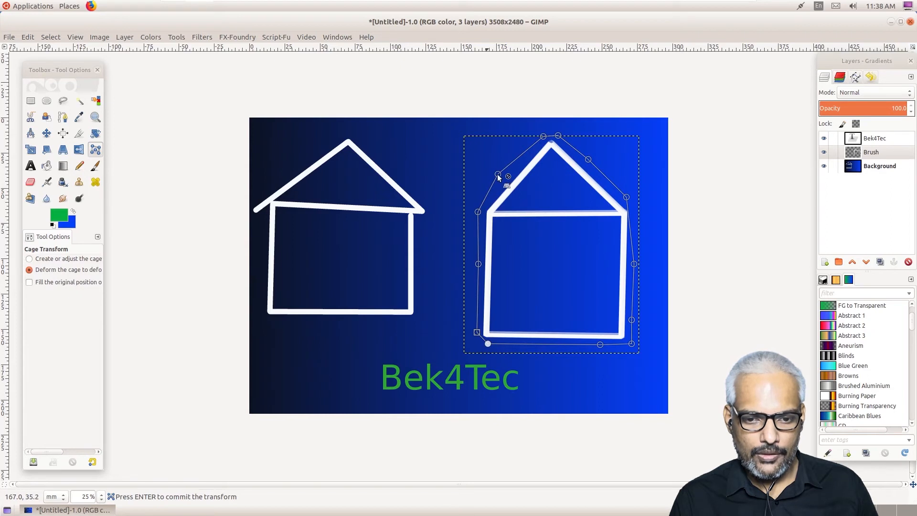
- Deform the right-hand house by pulling the cage's points beside both roof slopes outward and its lower-left point downward
{"action": "left_click_drag", "start_coordinate": [498, 174], "coordinate": [478, 154]}
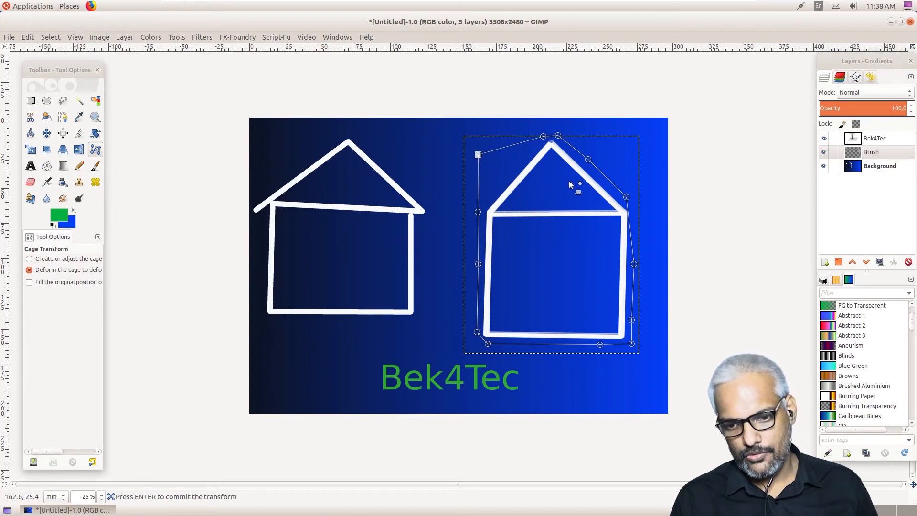
{"action": "left_click_drag", "start_coordinate": [589, 161], "coordinate": [633, 146]}
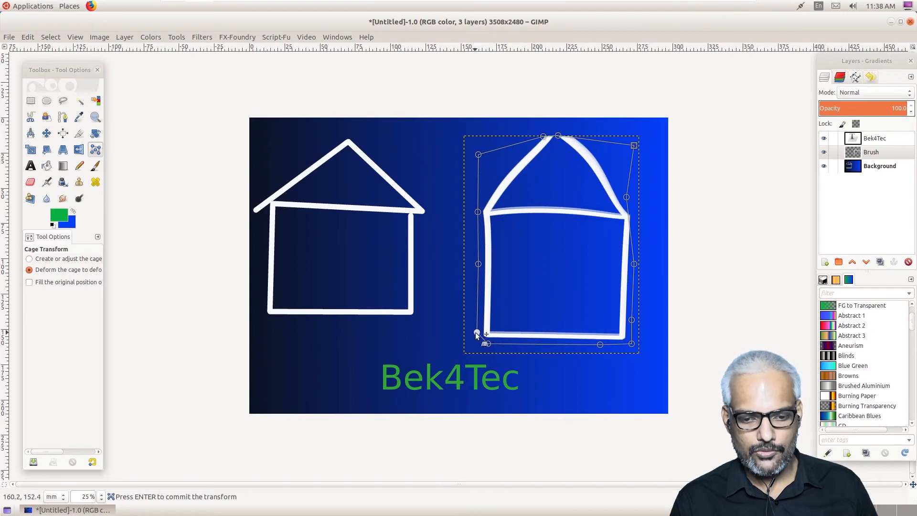
{"action": "left_click_drag", "start_coordinate": [478, 334], "coordinate": [476, 350]}
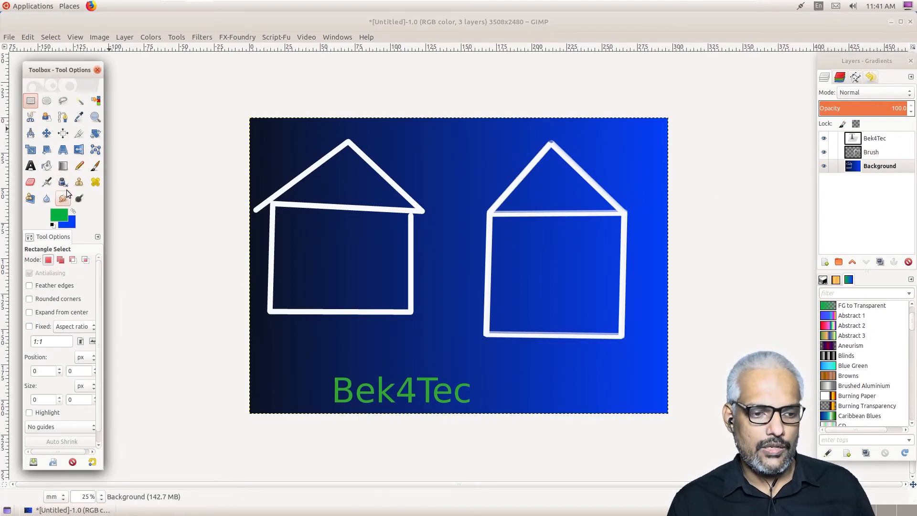
- Clone the left-hand house's roof and upper walls over the right-hand house on the Background layer, sampling from the roof's lower-left end
{"action": "left_click", "coordinate": [82, 185]}
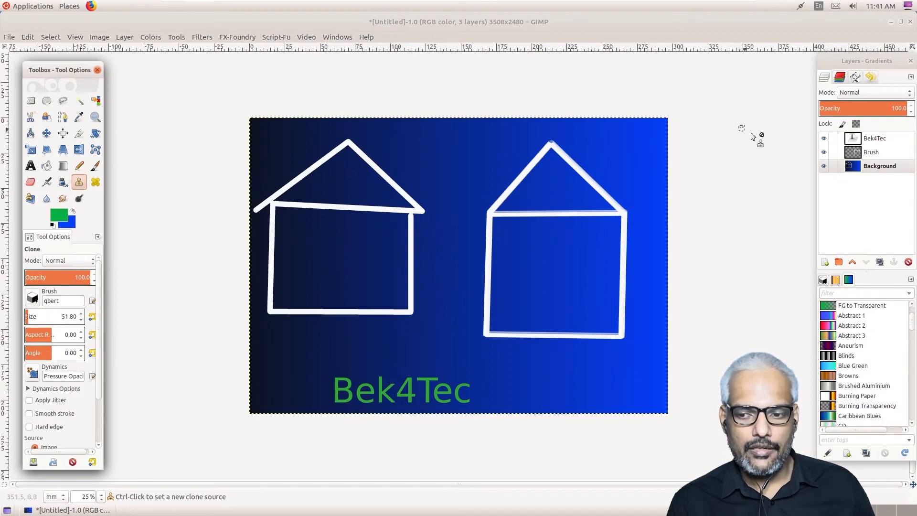
{"action": "left_click", "coordinate": [861, 168]}
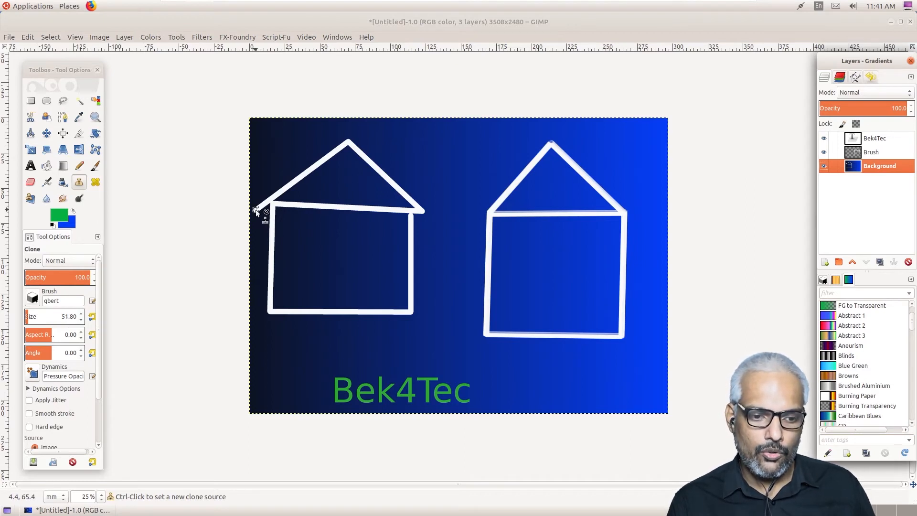
{"action": "key", "text": "ctrl"}
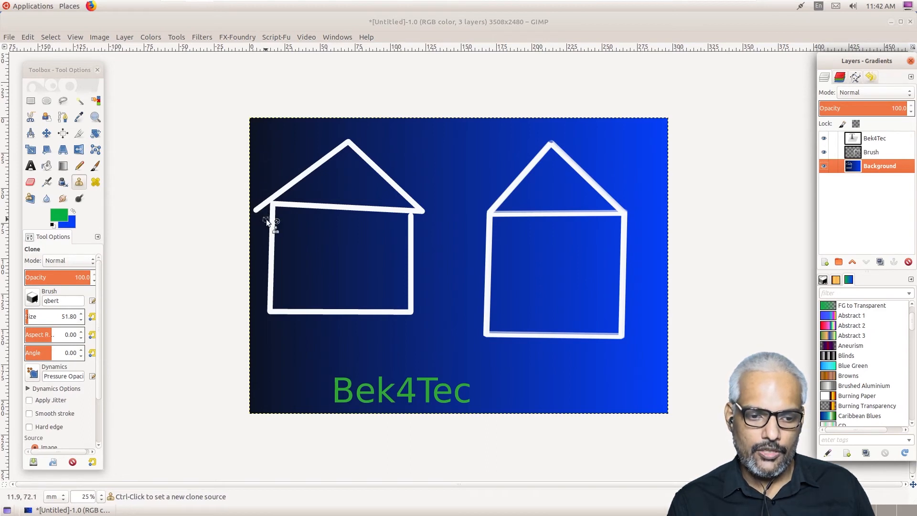
{"action": "key", "text": "ctrl"}
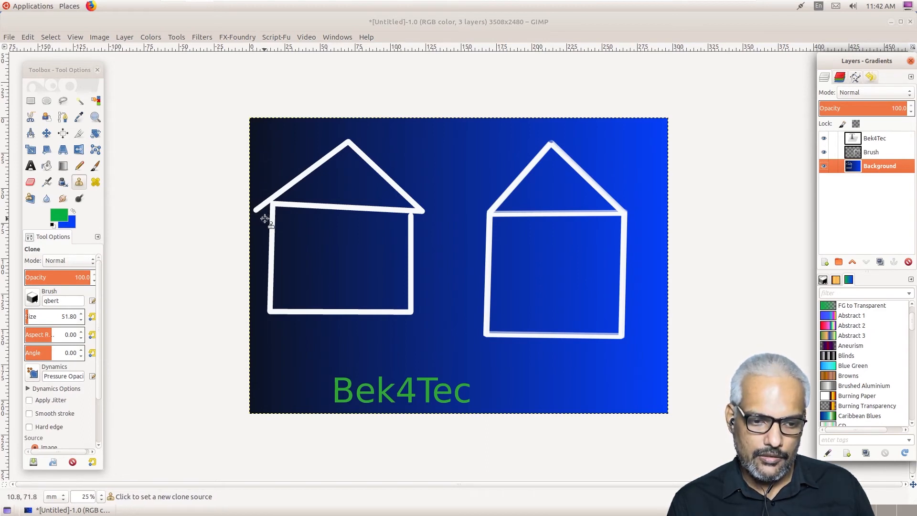
{"action": "left_click", "coordinate": [256, 210], "text": "ctrl"}
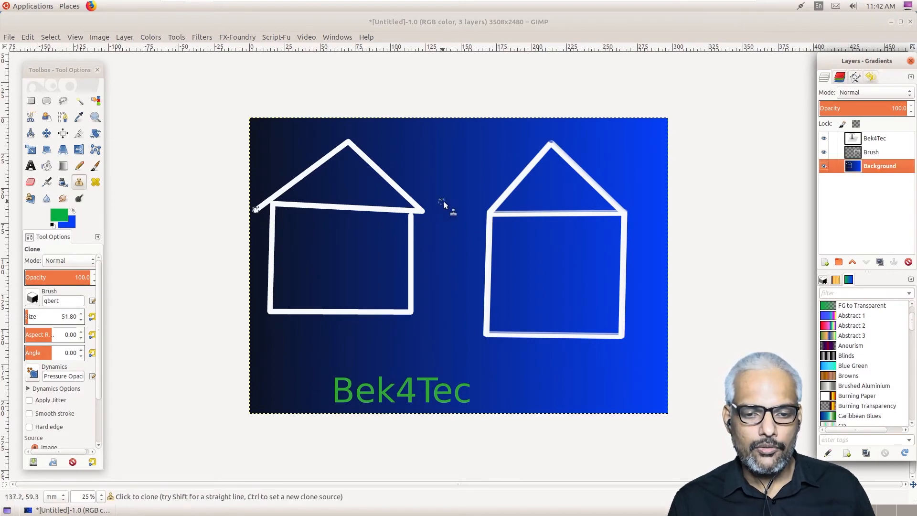
{"action": "mouse_move", "coordinate": [439, 208]}
{"action": "left_mouse_down"}
{"action": "mouse_move", "coordinate": [479, 155]}
{"action": "mouse_move", "coordinate": [437, 210]}
{"action": "mouse_move", "coordinate": [499, 145]}
{"action": "mouse_move", "coordinate": [432, 216]}
{"action": "mouse_move", "coordinate": [500, 147]}
{"action": "mouse_move", "coordinate": [440, 207]}
{"action": "mouse_move", "coordinate": [521, 150]}
{"action": "mouse_move", "coordinate": [440, 215]}
{"action": "mouse_move", "coordinate": [510, 148]}
{"action": "mouse_move", "coordinate": [443, 213]}
{"action": "mouse_move", "coordinate": [554, 141]}
{"action": "mouse_move", "coordinate": [430, 219]}
{"action": "mouse_move", "coordinate": [510, 149]}
{"action": "mouse_move", "coordinate": [499, 178]}
{"action": "mouse_move", "coordinate": [535, 135]}
{"action": "left_mouse_up"}
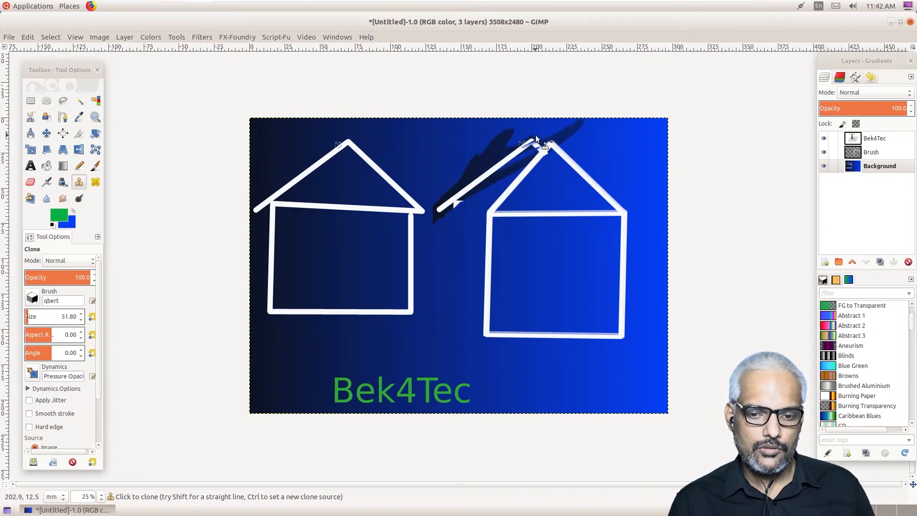
{"action": "mouse_move", "coordinate": [482, 183]}
{"action": "left_mouse_down"}
{"action": "mouse_move", "coordinate": [605, 139]}
{"action": "mouse_move", "coordinate": [495, 186]}
{"action": "mouse_move", "coordinate": [498, 163]}
{"action": "mouse_move", "coordinate": [590, 129]}
{"action": "mouse_move", "coordinate": [523, 177]}
{"action": "mouse_move", "coordinate": [462, 199]}
{"action": "mouse_move", "coordinate": [486, 183]}
{"action": "mouse_move", "coordinate": [567, 168]}
{"action": "mouse_move", "coordinate": [549, 147]}
{"action": "mouse_move", "coordinate": [518, 151]}
{"action": "mouse_move", "coordinate": [521, 136]}
{"action": "mouse_move", "coordinate": [523, 151]}
{"action": "mouse_move", "coordinate": [498, 157]}
{"action": "mouse_move", "coordinate": [506, 171]}
{"action": "mouse_move", "coordinate": [584, 179]}
{"action": "mouse_move", "coordinate": [455, 197]}
{"action": "mouse_move", "coordinate": [478, 179]}
{"action": "mouse_move", "coordinate": [599, 190]}
{"action": "mouse_move", "coordinate": [533, 159]}
{"action": "mouse_move", "coordinate": [566, 172]}
{"action": "mouse_move", "coordinate": [548, 164]}
{"action": "mouse_move", "coordinate": [608, 220]}
{"action": "mouse_move", "coordinate": [492, 177]}
{"action": "mouse_move", "coordinate": [558, 180]}
{"action": "mouse_move", "coordinate": [577, 193]}
{"action": "mouse_move", "coordinate": [458, 200]}
{"action": "mouse_move", "coordinate": [531, 204]}
{"action": "mouse_move", "coordinate": [607, 224]}
{"action": "mouse_move", "coordinate": [444, 185]}
{"action": "mouse_move", "coordinate": [629, 223]}
{"action": "mouse_move", "coordinate": [548, 216]}
{"action": "mouse_move", "coordinate": [555, 220]}
{"action": "mouse_move", "coordinate": [491, 199]}
{"action": "mouse_move", "coordinate": [452, 208]}
{"action": "mouse_move", "coordinate": [444, 222]}
{"action": "mouse_move", "coordinate": [517, 248]}
{"action": "mouse_move", "coordinate": [568, 249]}
{"action": "mouse_move", "coordinate": [567, 229]}
{"action": "mouse_move", "coordinate": [624, 230]}
{"action": "mouse_move", "coordinate": [540, 244]}
{"action": "mouse_move", "coordinate": [584, 248]}
{"action": "mouse_move", "coordinate": [505, 232]}
{"action": "mouse_move", "coordinate": [418, 253]}
{"action": "mouse_move", "coordinate": [558, 280]}
{"action": "left_mouse_up"}
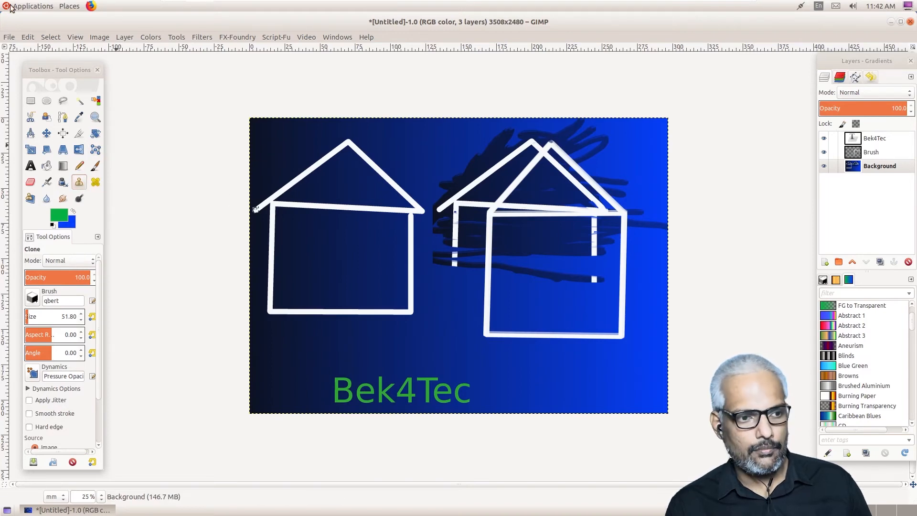
- Open the portrait JPG from the Desktop folder as a separate image and maximize its window
{"action": "left_click", "coordinate": [9, 37]}
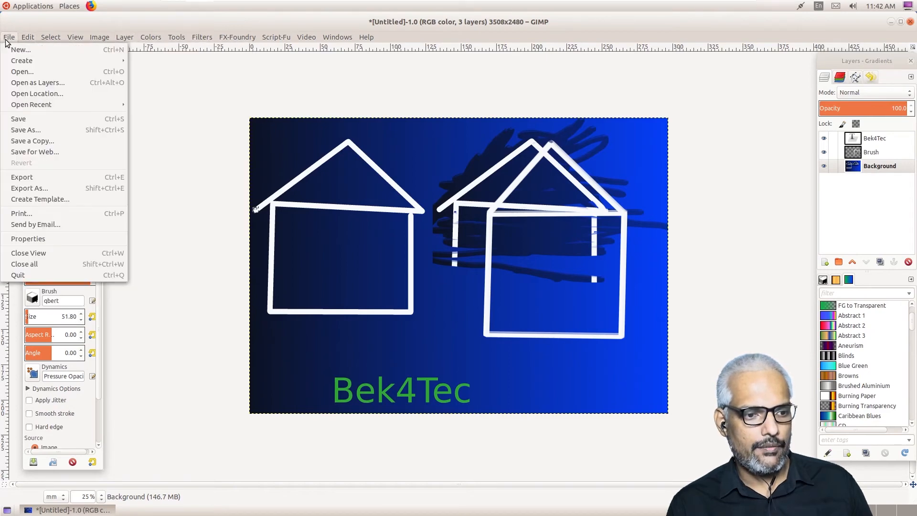
{"action": "left_click", "coordinate": [22, 72]}
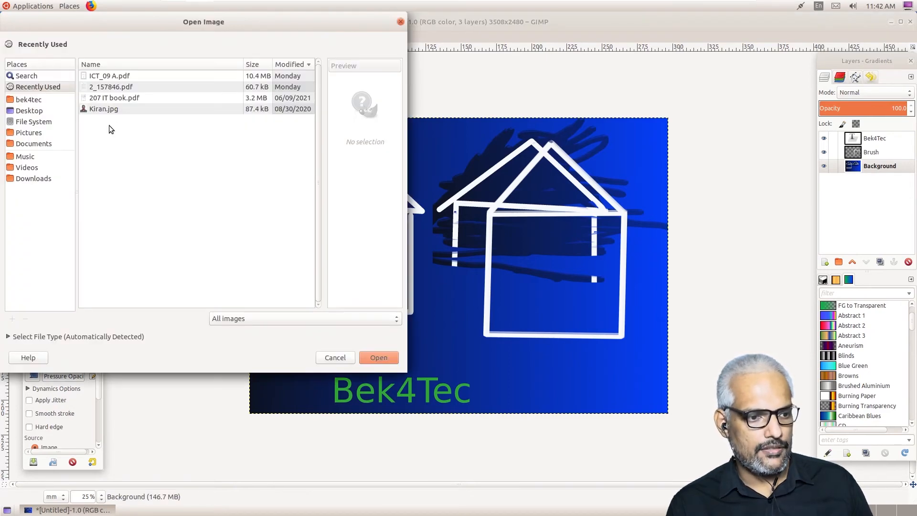
{"action": "left_click", "coordinate": [27, 112]}
{"action": "left_click", "coordinate": [110, 102]}
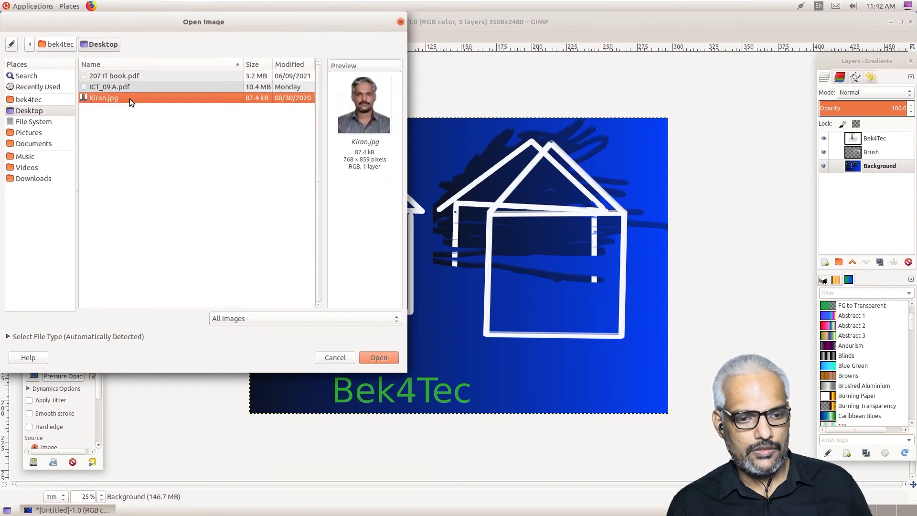
{"action": "left_click", "coordinate": [370, 359]}
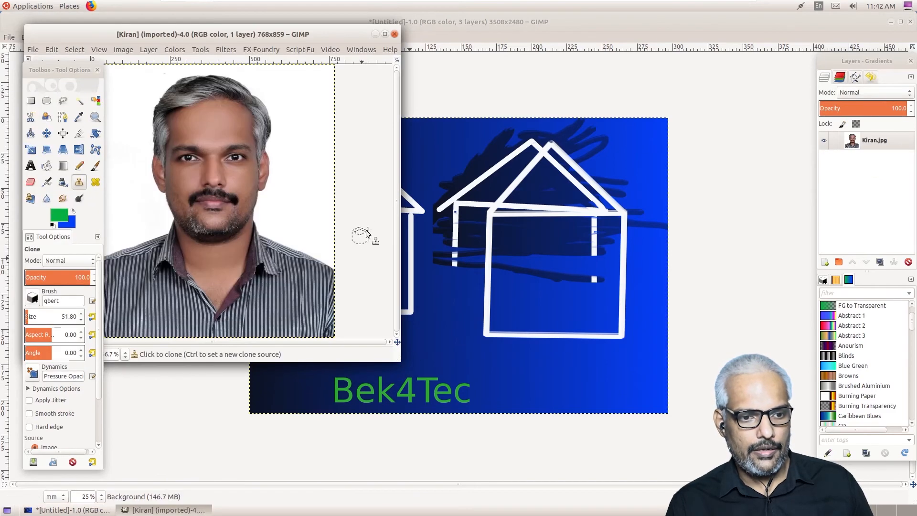
{"action": "left_click_drag", "start_coordinate": [337, 35], "coordinate": [494, 62]}
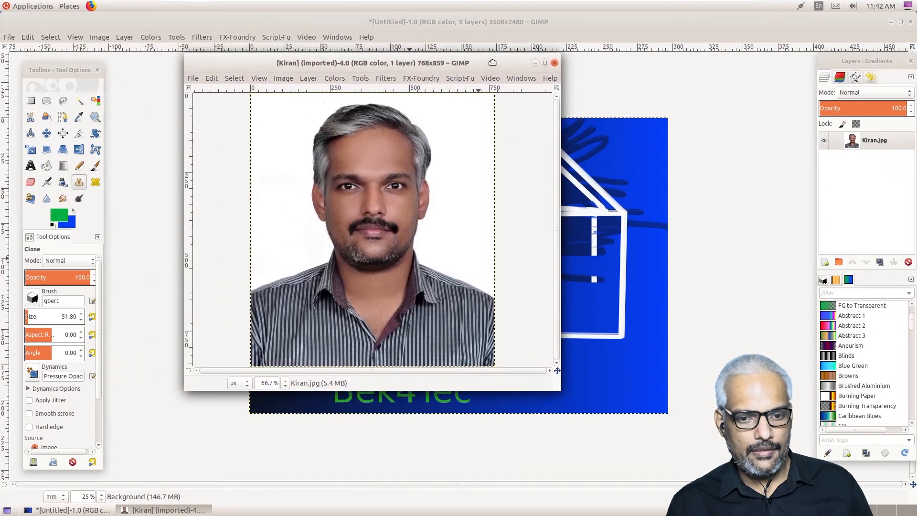
{"action": "left_click", "coordinate": [544, 63]}
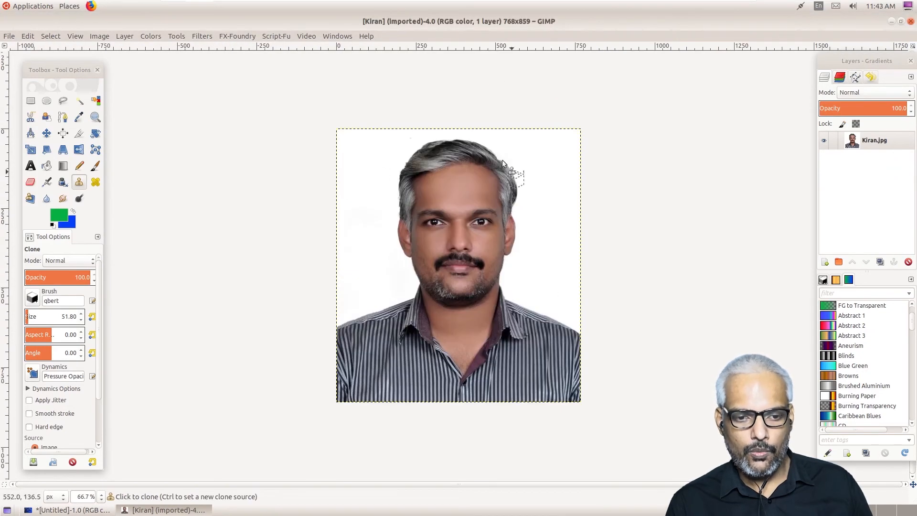
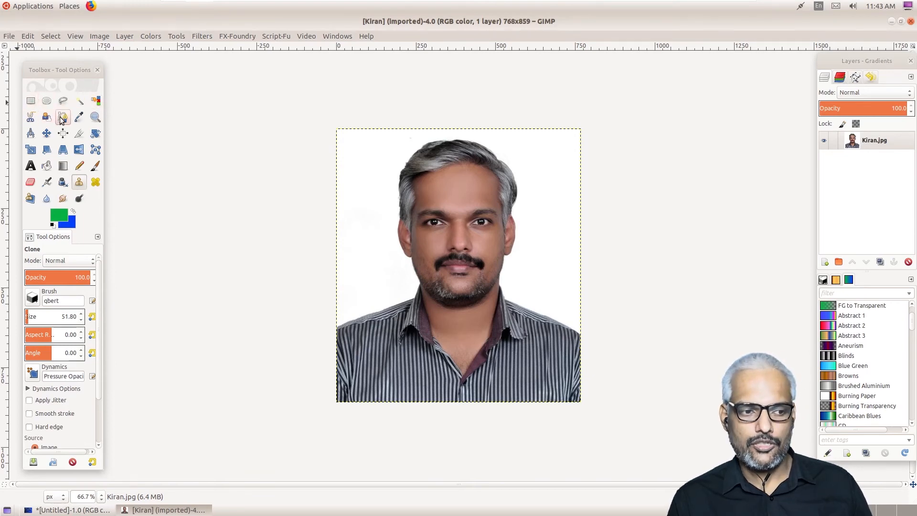
- Select a rectangle of about 747 × 834 px around the portrait and copy it
{"action": "left_click", "coordinate": [31, 101]}
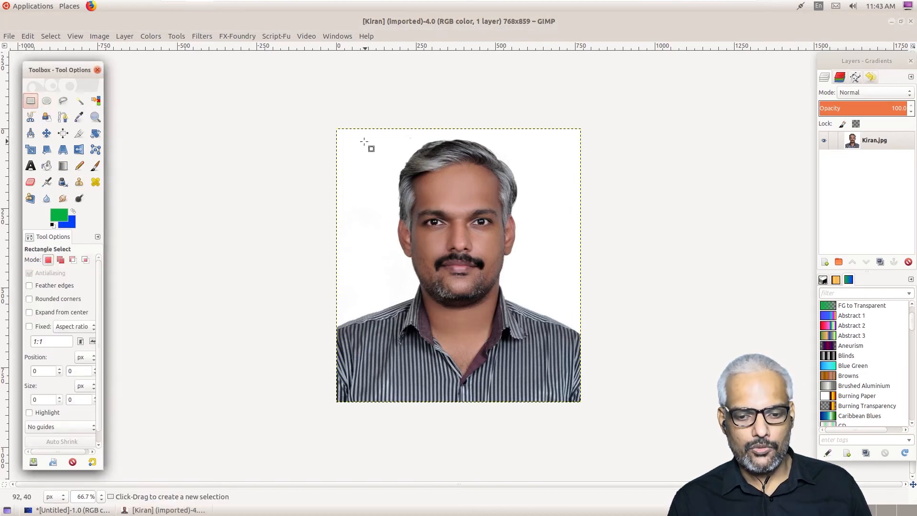
{"action": "left_click_drag", "start_coordinate": [343, 138], "coordinate": [578, 403]}
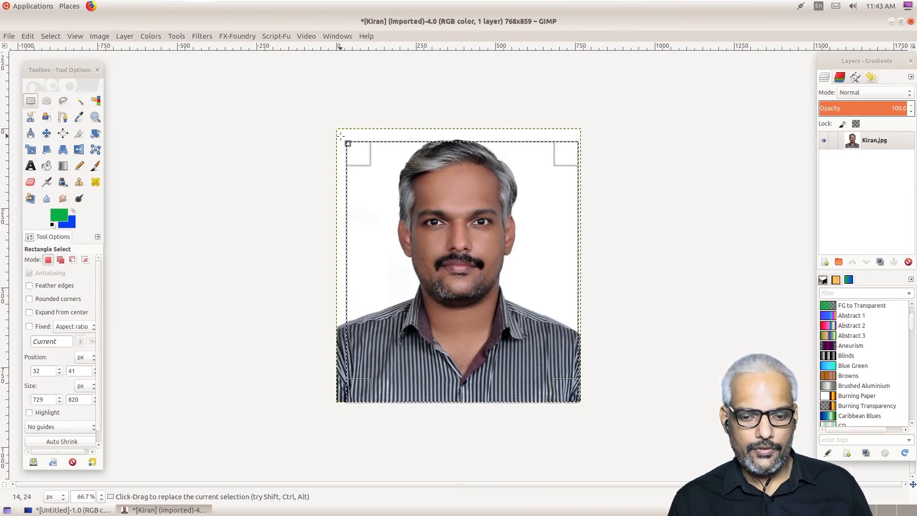
{"action": "left_click_drag", "start_coordinate": [341, 137], "coordinate": [585, 406]}
{"action": "key", "text": "ctrl+c"}
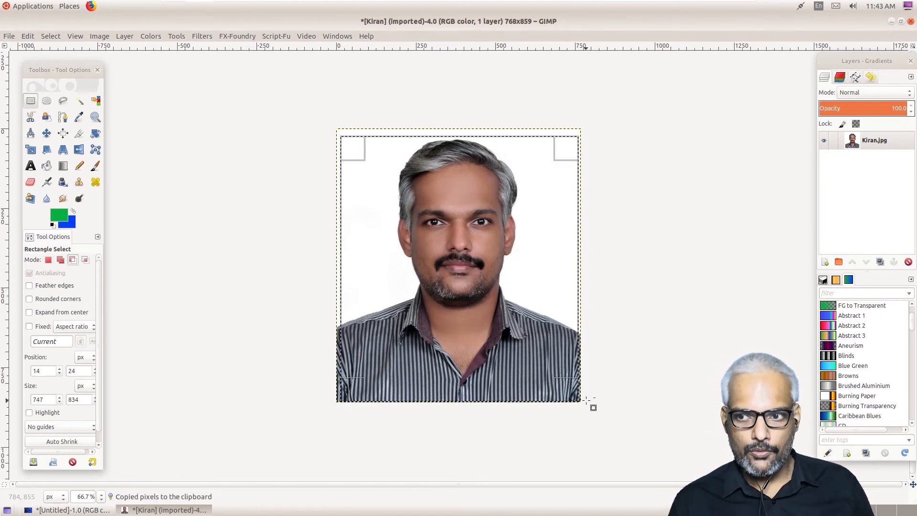
- Paste the copied portrait into the untitled house drawing as its own layer and move it up between the two roofs
{"action": "left_click", "coordinate": [891, 21]}
{"action": "left_click", "coordinate": [621, 130]}
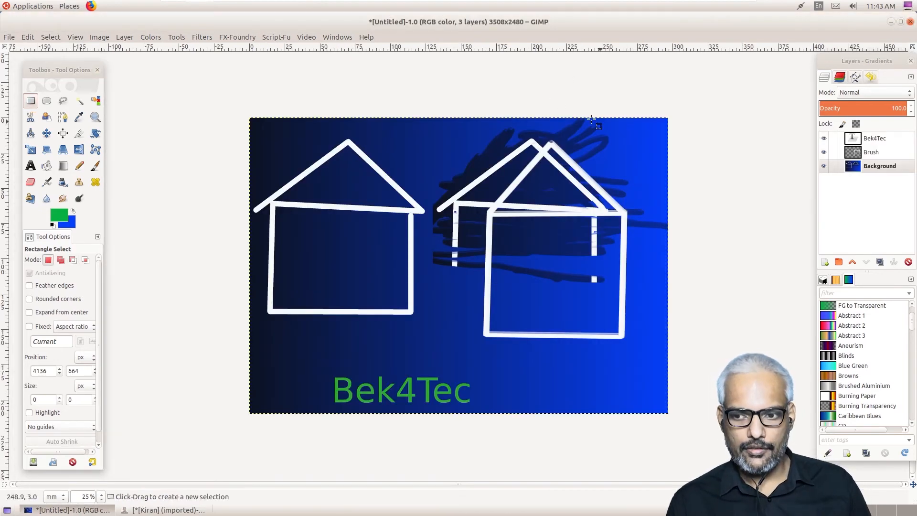
{"action": "key", "text": "ctrl+v"}
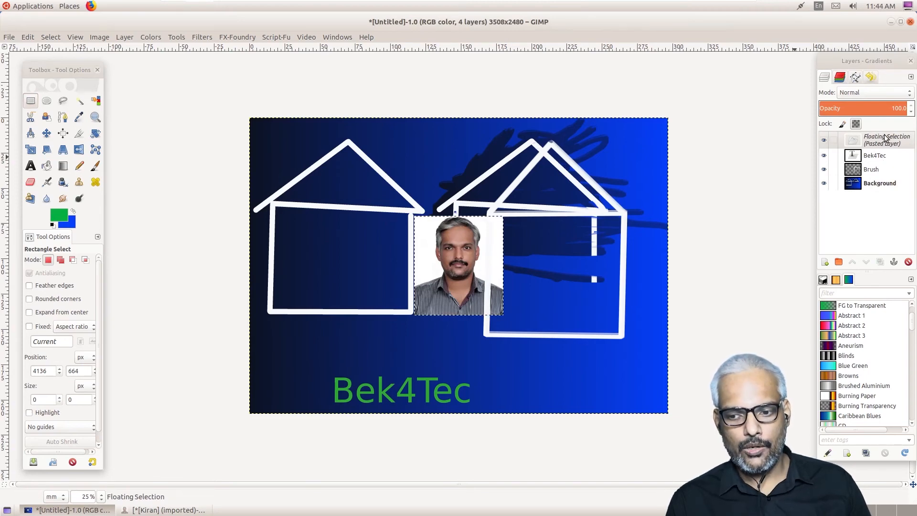
{"action": "left_click", "coordinate": [825, 262]}
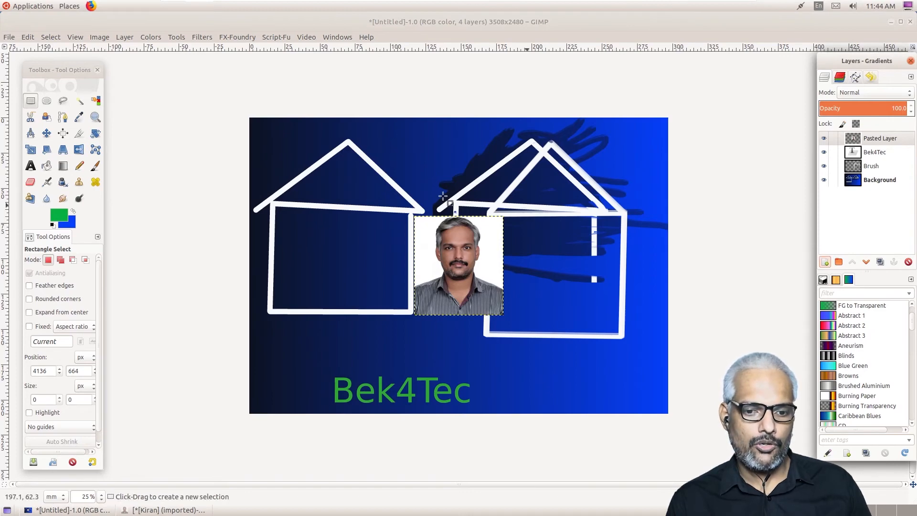
{"action": "left_click", "coordinate": [48, 136]}
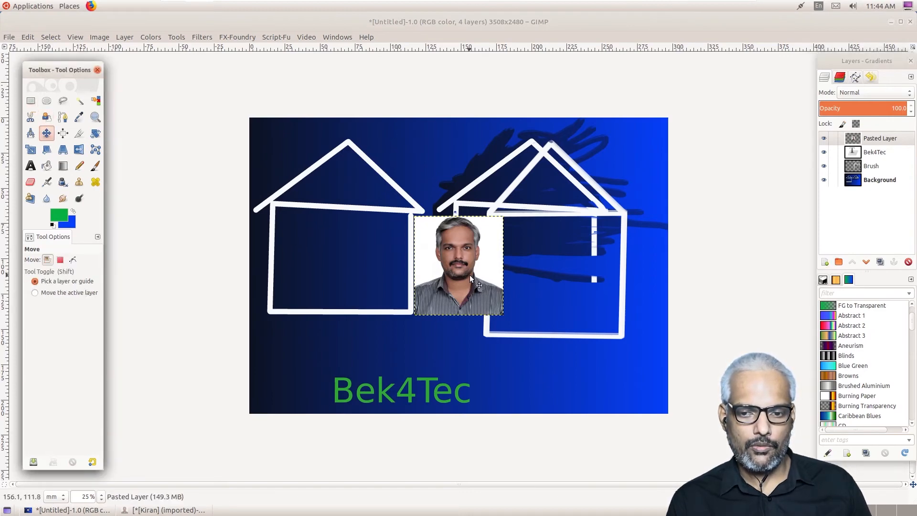
{"action": "left_click_drag", "start_coordinate": [470, 275], "coordinate": [442, 196]}
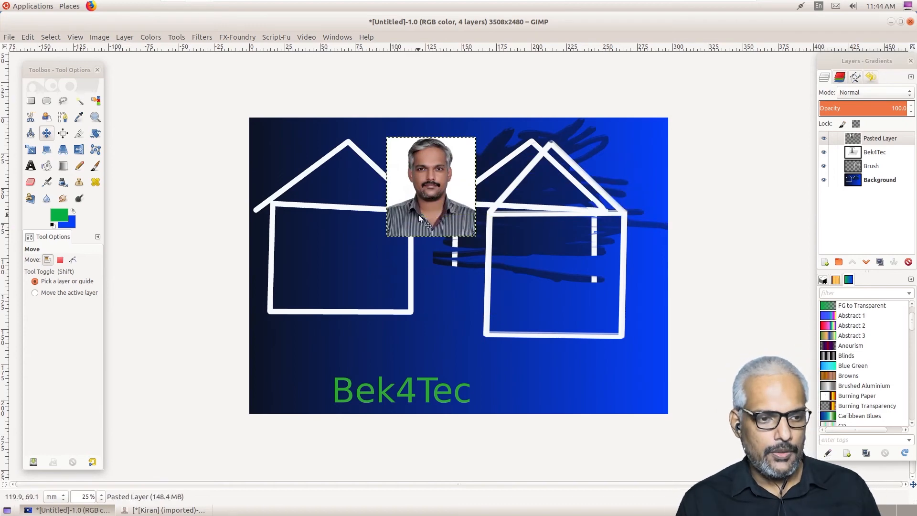
- Switch back to the portrait image and draw an elliptical selection of about 428 × 544 px around the man's head
{"action": "left_click", "coordinate": [160, 510]}
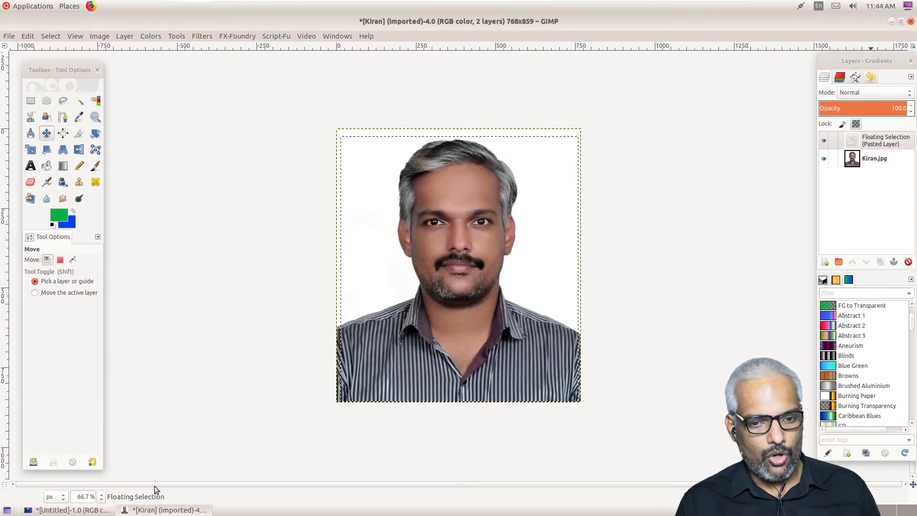
{"action": "left_click", "coordinate": [47, 101]}
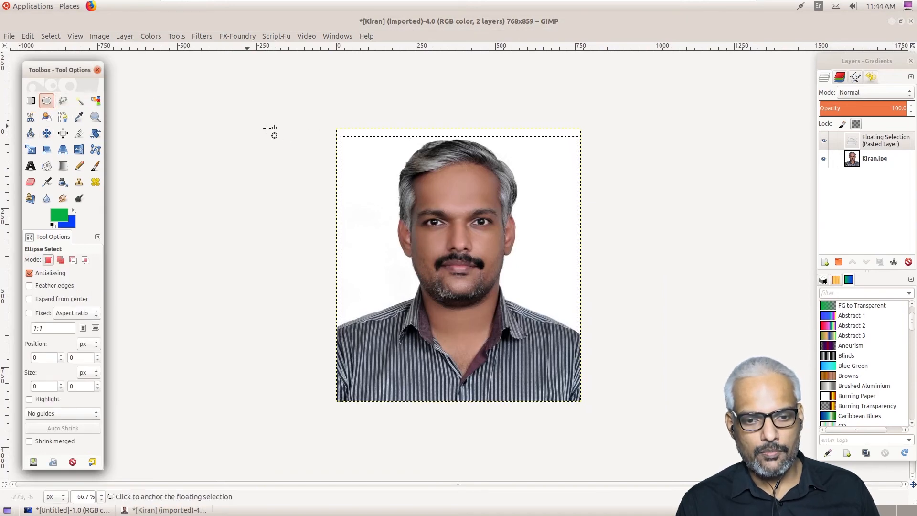
{"action": "left_click_drag", "start_coordinate": [398, 146], "coordinate": [522, 229]}
{"action": "key", "text": "ctrl+x"}
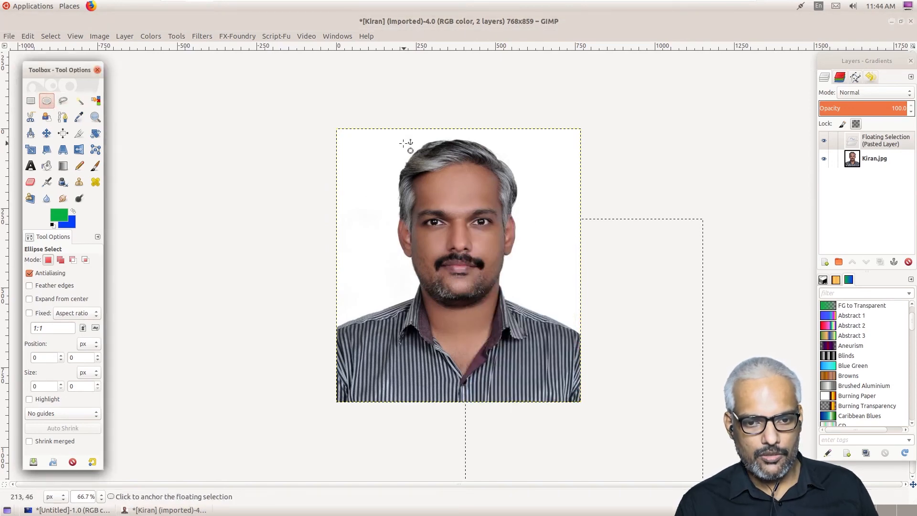
{"action": "left_click_drag", "start_coordinate": [390, 142], "coordinate": [525, 315]}
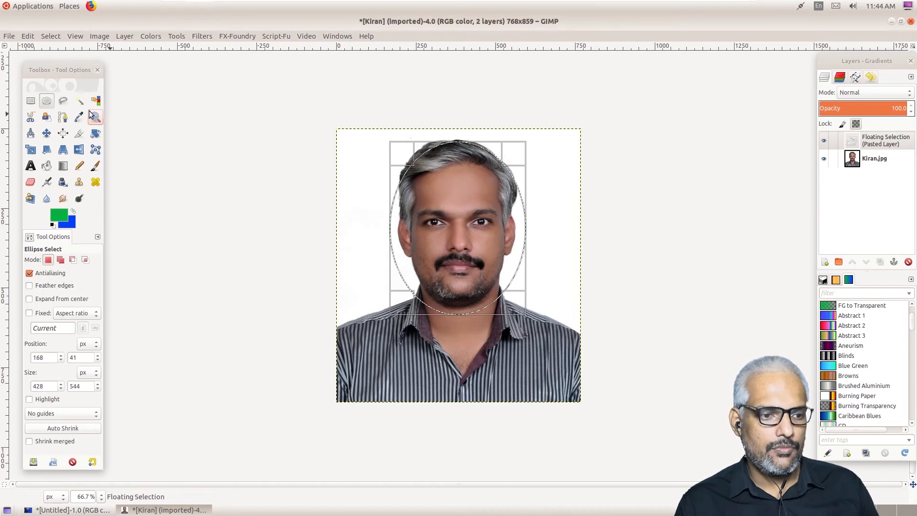
{"action": "left_click", "coordinate": [62, 101]}
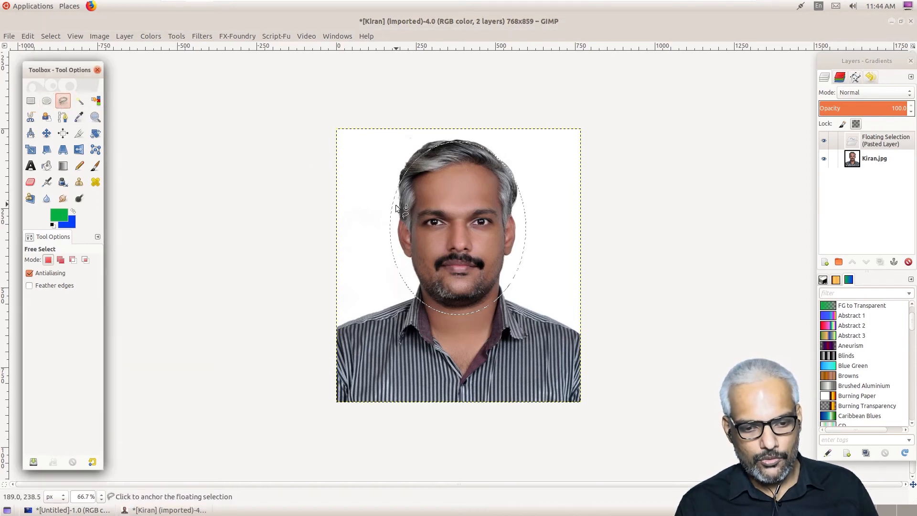
{"action": "left_click", "coordinate": [337, 326]}
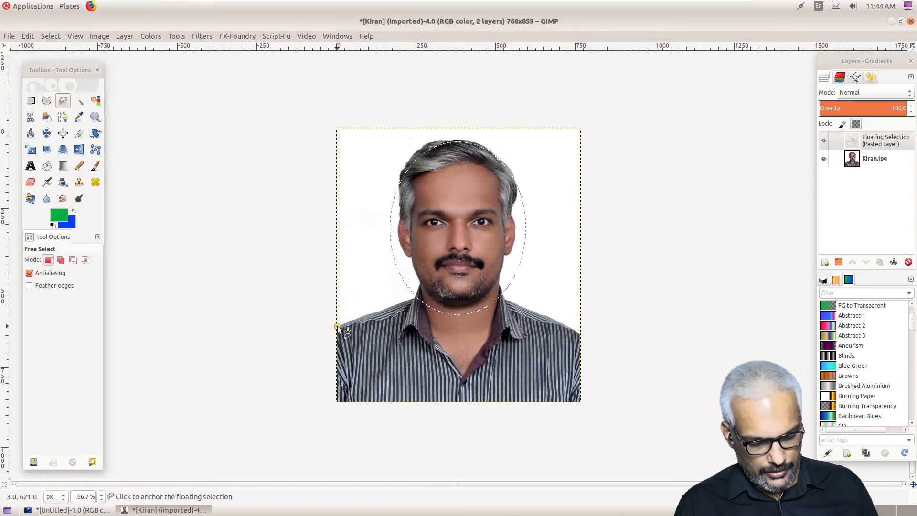
{"action": "left_click", "coordinate": [366, 315]}
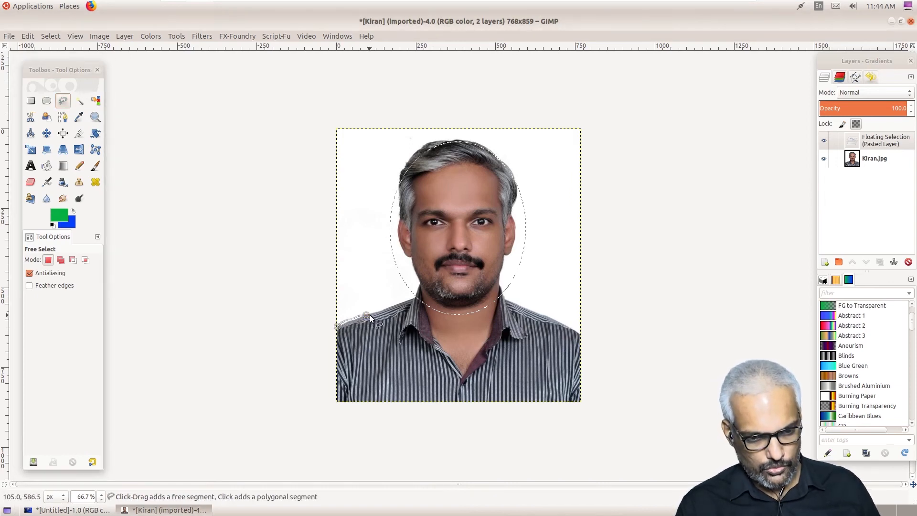
{"action": "key", "text": "Escape"}
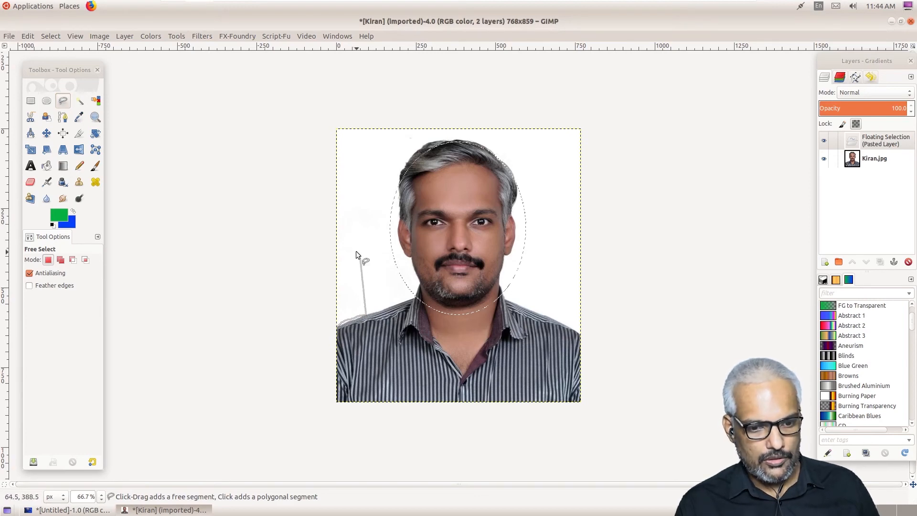
- Anchor the floating pasted portrait and clear the elliptical selection
{"action": "left_click", "coordinate": [30, 101]}
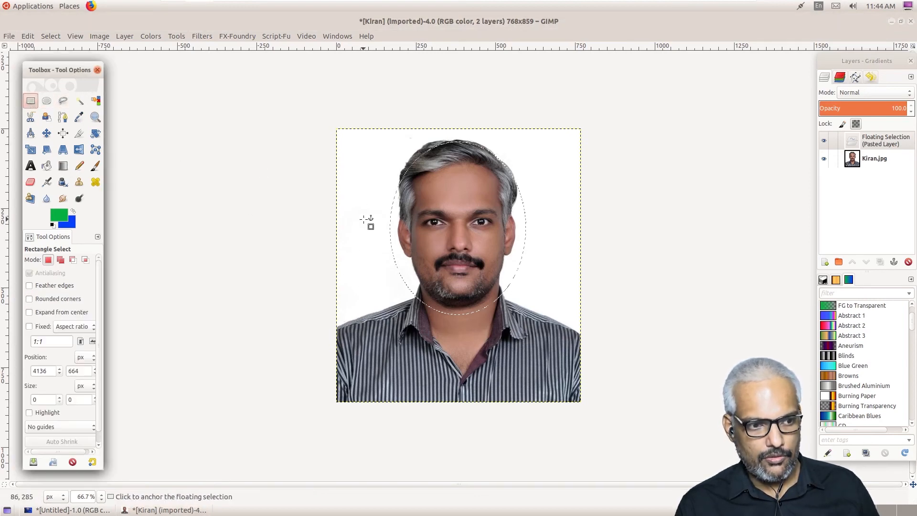
{"action": "left_click", "coordinate": [363, 219]}
{"action": "left_click", "coordinate": [46, 100]}
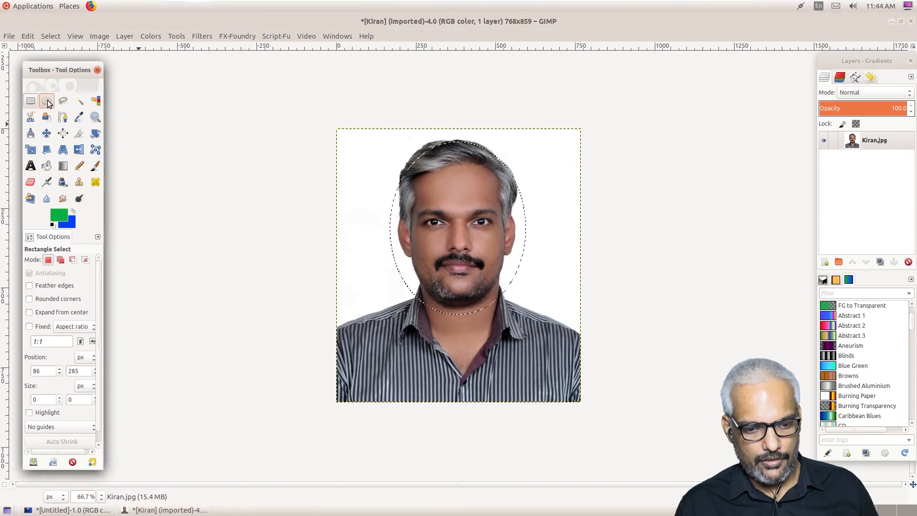
{"action": "left_click", "coordinate": [361, 181]}
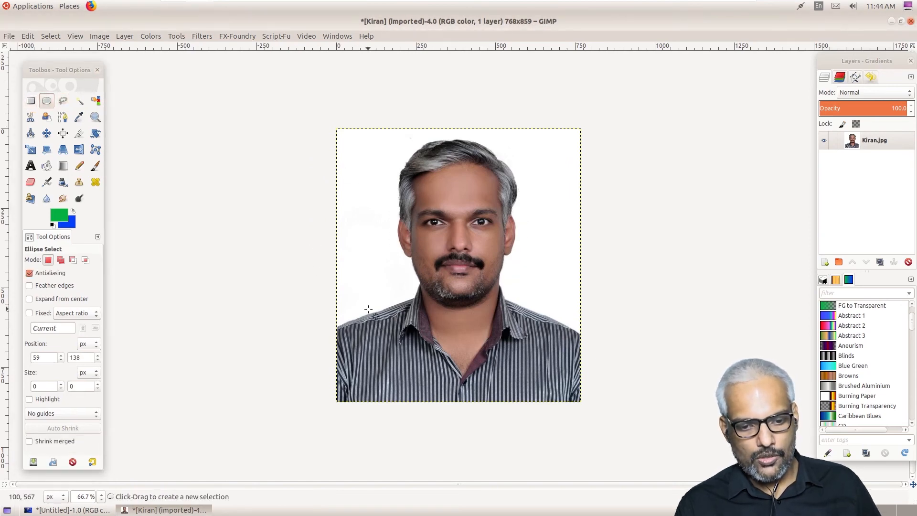
- Begin a Free Select outline at the left shoulder and trace the neck, left ear and hair up to the upper-left of the head
{"action": "key", "text": "ctrl"}
{"action": "scroll", "coordinate": [390, 313], "scroll_direction": "up", "scroll_amount": 2}
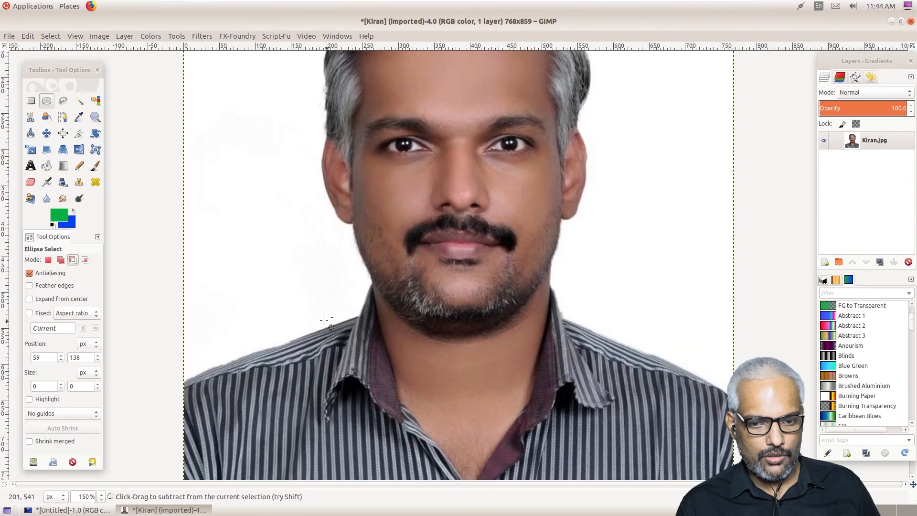
{"action": "left_click_drag", "start_coordinate": [278, 308], "coordinate": [316, 205]}
{"action": "left_click", "coordinate": [63, 101]}
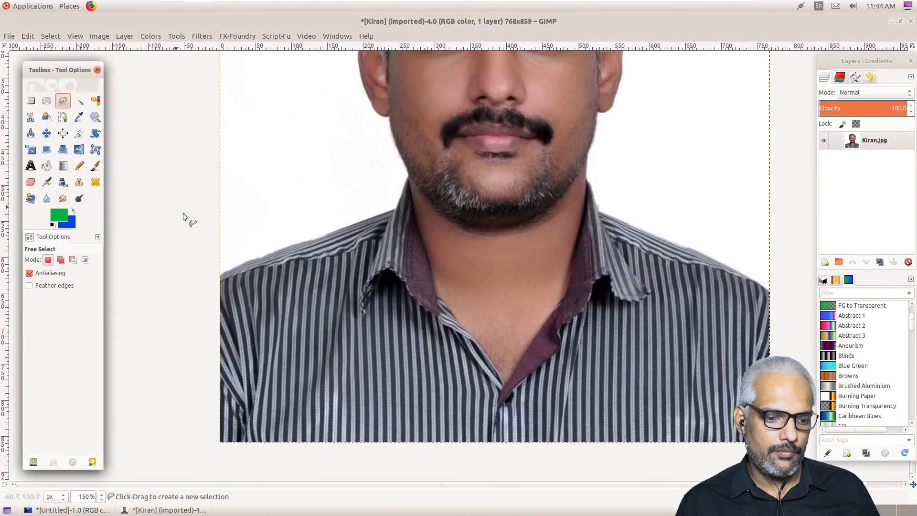
{"action": "left_click", "coordinate": [220, 274]}
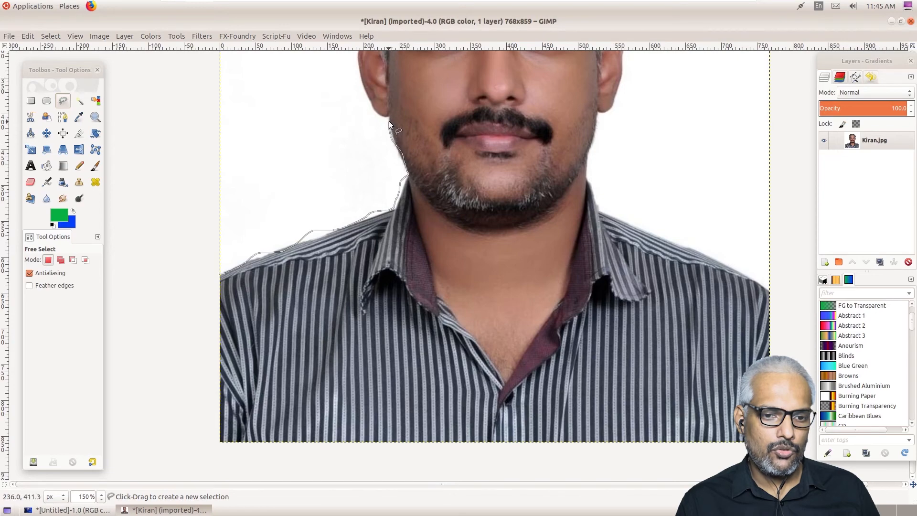
{"action": "mouse_move", "coordinate": [389, 121]}
{"action": "left_mouse_down"}
{"action": "mouse_move", "coordinate": [374, 114]}
{"action": "mouse_move", "coordinate": [354, 67]}
{"action": "mouse_move", "coordinate": [314, 302]}
{"action": "mouse_move", "coordinate": [310, 277]}
{"action": "left_mouse_up"}
{"action": "left_click", "coordinate": [322, 86]}
{"action": "left_click", "coordinate": [360, 55]}
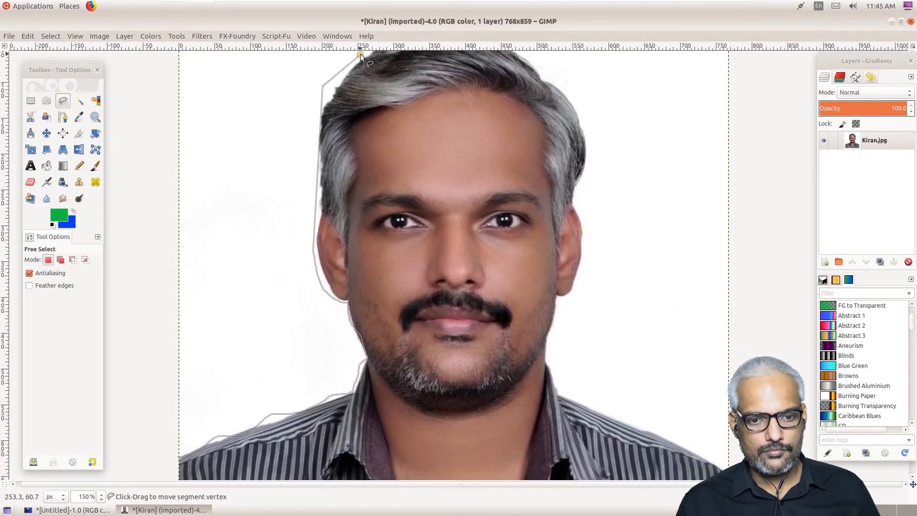
{"action": "left_click_drag", "start_coordinate": [360, 53], "coordinate": [398, 143]}
- Continue the Free Select outline with straight segments over the top of the hair and down past the right ear
{"action": "left_click", "coordinate": [479, 115]}
{"action": "left_click", "coordinate": [554, 122]}
{"action": "left_click", "coordinate": [621, 177]}
{"action": "left_click", "coordinate": [642, 246]}
{"action": "left_click", "coordinate": [619, 292]}
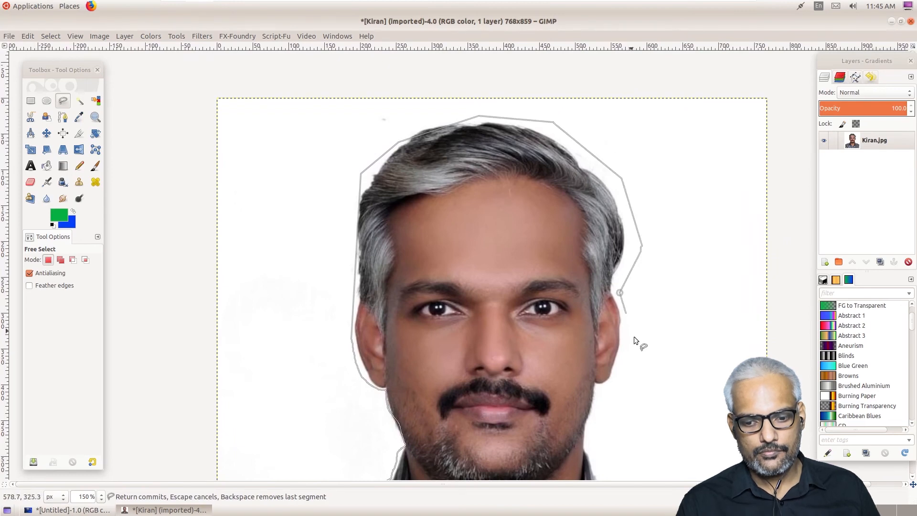
{"action": "left_click", "coordinate": [638, 346]}
{"action": "left_click", "coordinate": [618, 382]}
{"action": "left_click", "coordinate": [599, 392]}
- Trace the right neck and shoulder, follow the photo's right and bottom edges, and close the outline at its starting point
{"action": "mouse_move", "coordinate": [597, 447]}
{"action": "left_mouse_down"}
{"action": "mouse_move", "coordinate": [599, 464]}
{"action": "mouse_move", "coordinate": [529, 199]}
{"action": "left_mouse_up"}
{"action": "left_click", "coordinate": [558, 228]}
{"action": "left_click", "coordinate": [643, 256]}
{"action": "left_click", "coordinate": [682, 272]}
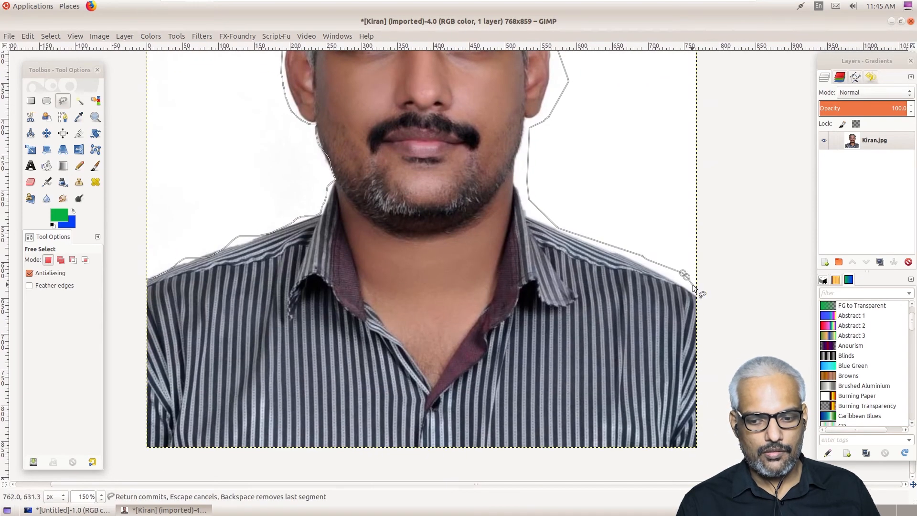
{"action": "left_click", "coordinate": [695, 288]}
{"action": "left_click", "coordinate": [697, 446]}
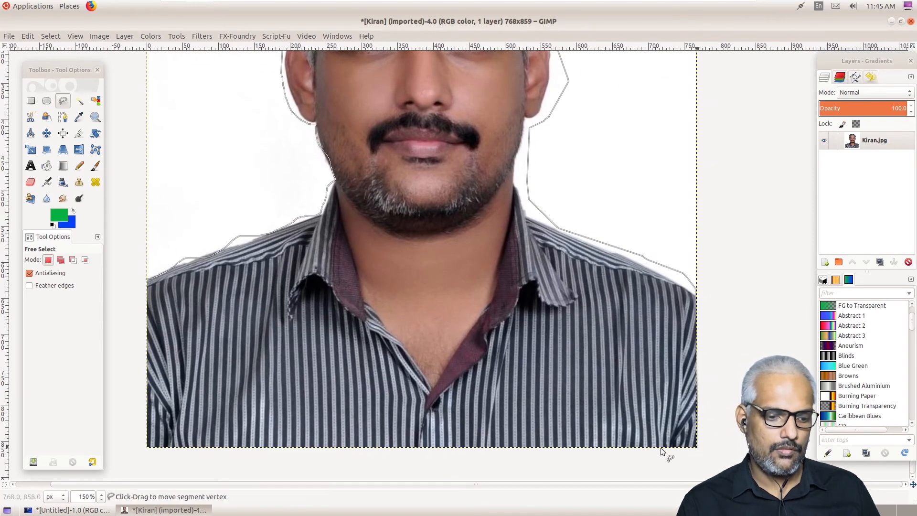
{"action": "left_click", "coordinate": [151, 444]}
{"action": "left_click", "coordinate": [146, 278]}
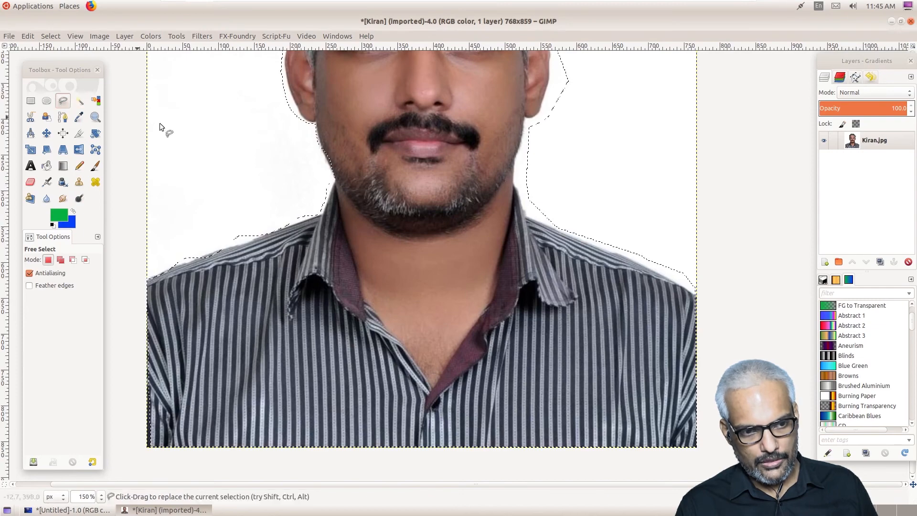
- Clear the freehand selection around the man
{"action": "left_click", "coordinate": [46, 100]}
{"action": "left_click", "coordinate": [223, 128]}
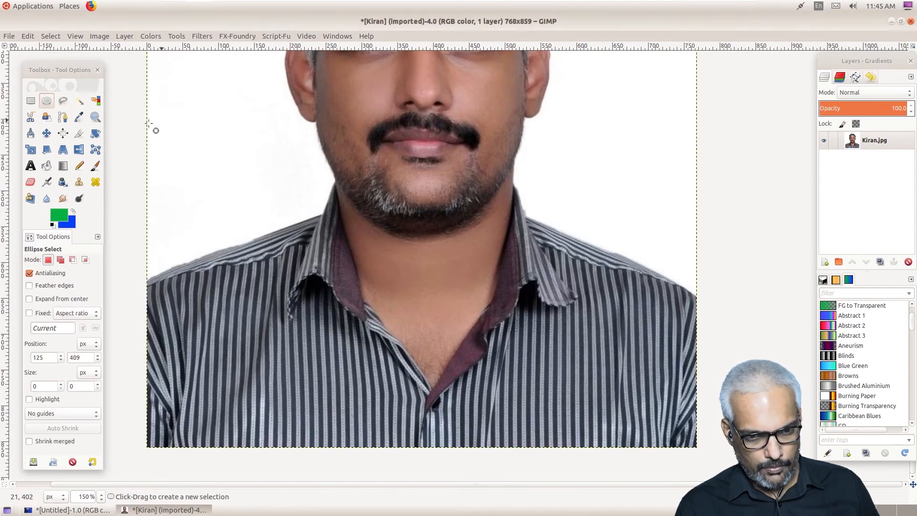
{"action": "scroll", "coordinate": [347, 266], "scroll_direction": "down", "scroll_amount": 4}
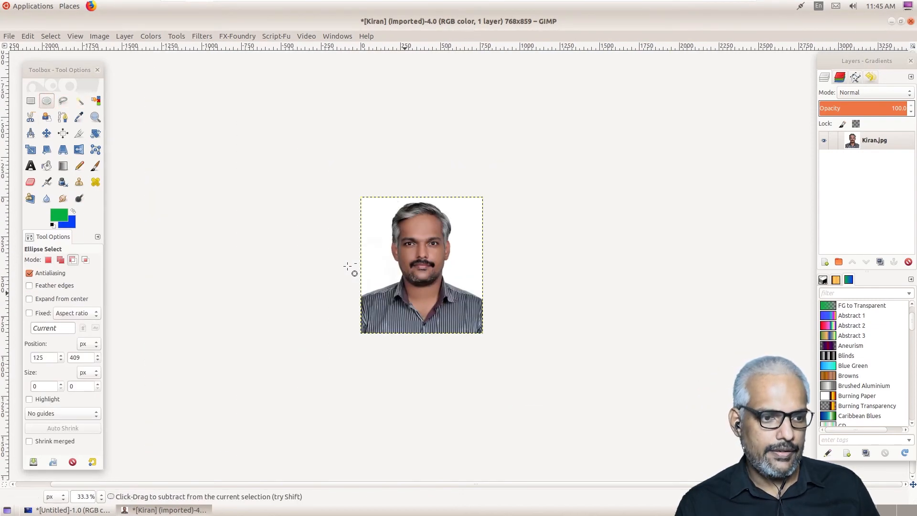
{"action": "scroll", "coordinate": [349, 266], "scroll_direction": "up", "scroll_amount": 1}
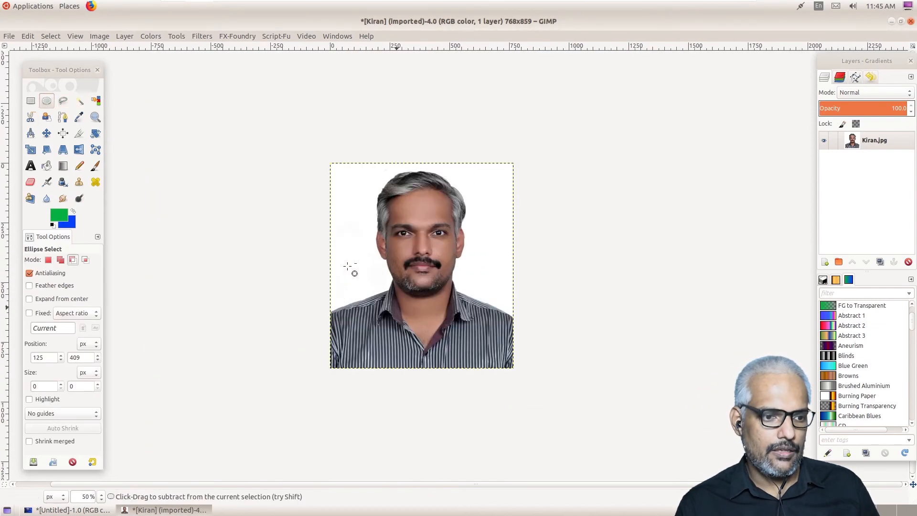
- Try Fuzzy Select with a starting threshold of 15 on the face, hair and a stripe of the shirt
{"action": "left_click", "coordinate": [79, 102]}
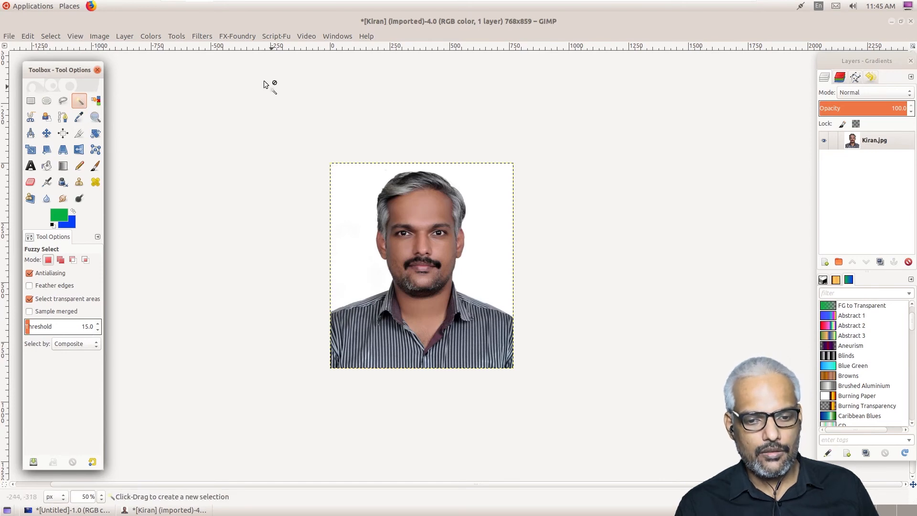
{"action": "left_click", "coordinate": [417, 217]}
{"action": "left_click", "coordinate": [425, 258]}
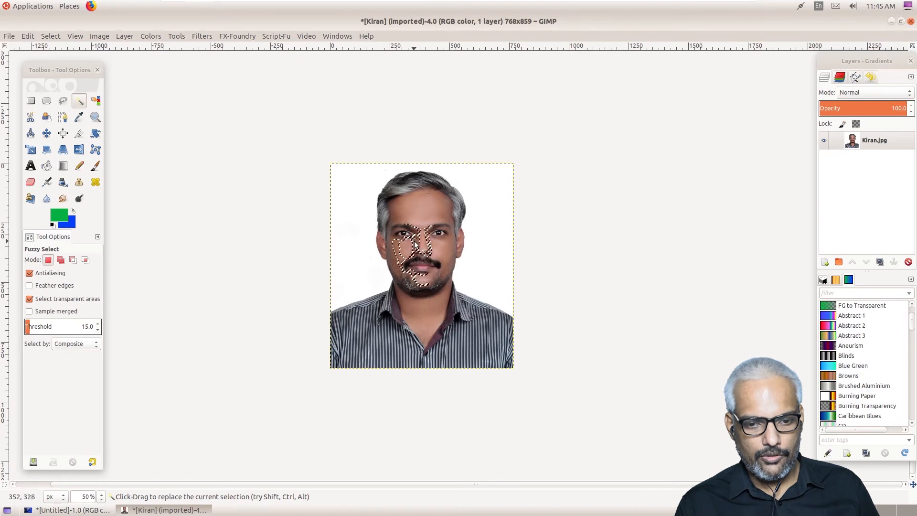
{"action": "left_click_drag", "start_coordinate": [390, 185], "coordinate": [415, 228]}
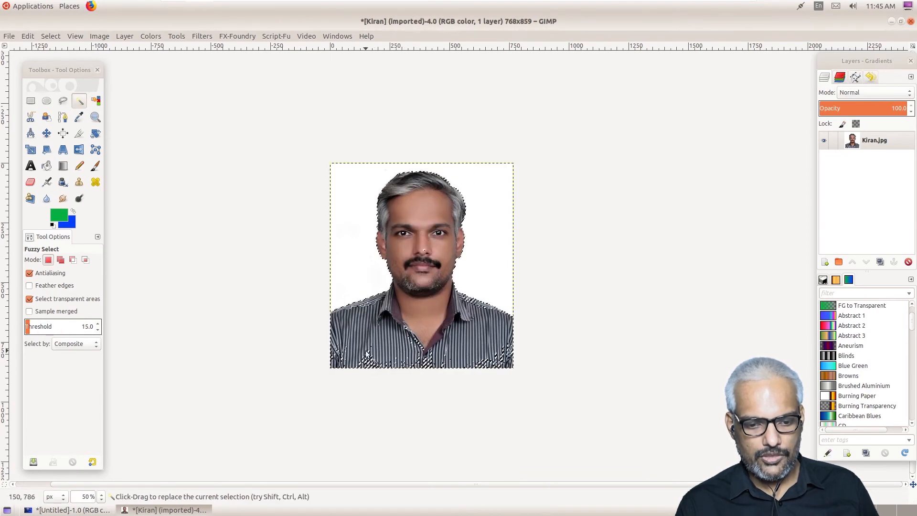
{"action": "left_click_drag", "start_coordinate": [365, 350], "coordinate": [360, 359]}
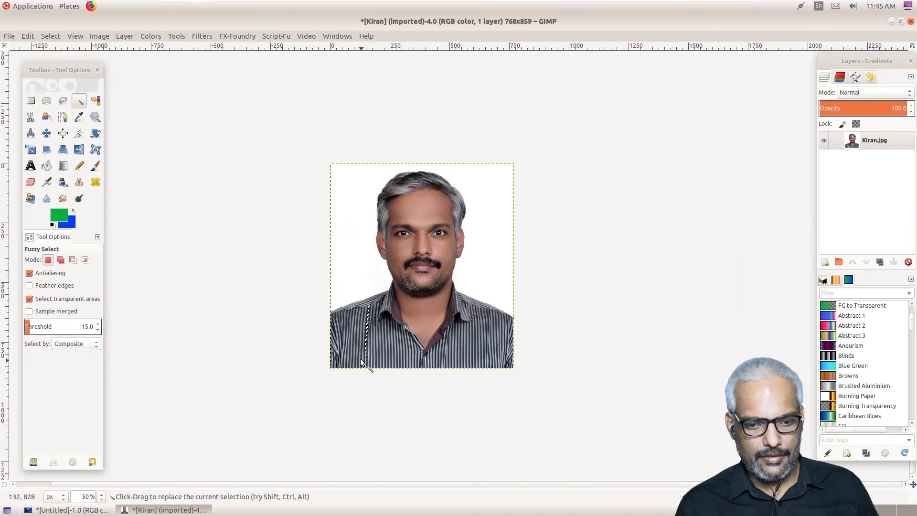
- Fuzzy-select from the forehead and hair, widening the threshold until the selection covers the whole portrait
{"action": "left_click_drag", "start_coordinate": [411, 224], "coordinate": [401, 324]}
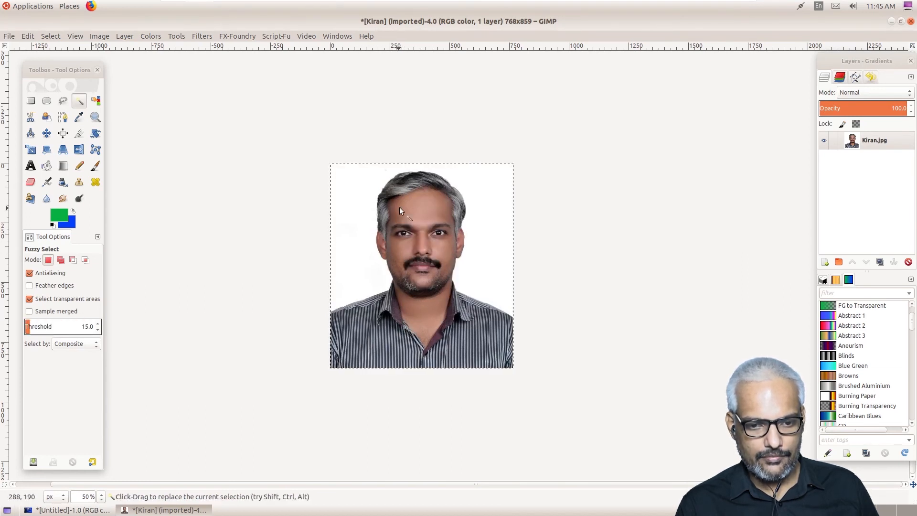
{"action": "left_click_drag", "start_coordinate": [400, 207], "coordinate": [426, 294]}
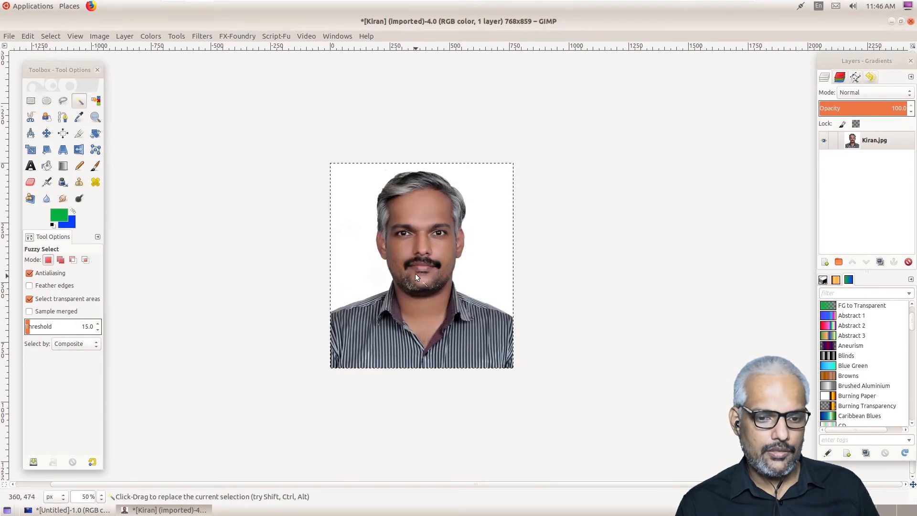
{"action": "left_click_drag", "start_coordinate": [399, 193], "coordinate": [413, 345]}
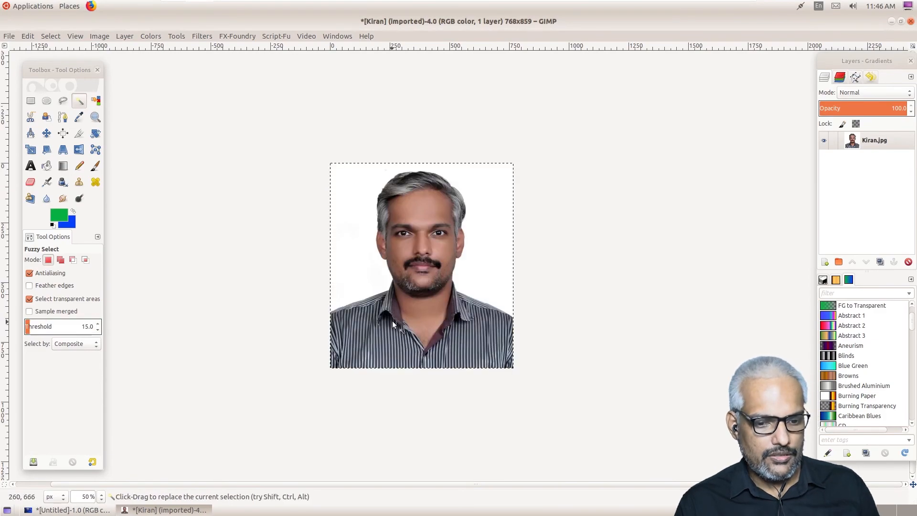
- Try Select by Color with a threshold of 15 on the face, the striped shirt and the dark collar shadow
{"action": "left_click", "coordinate": [96, 100]}
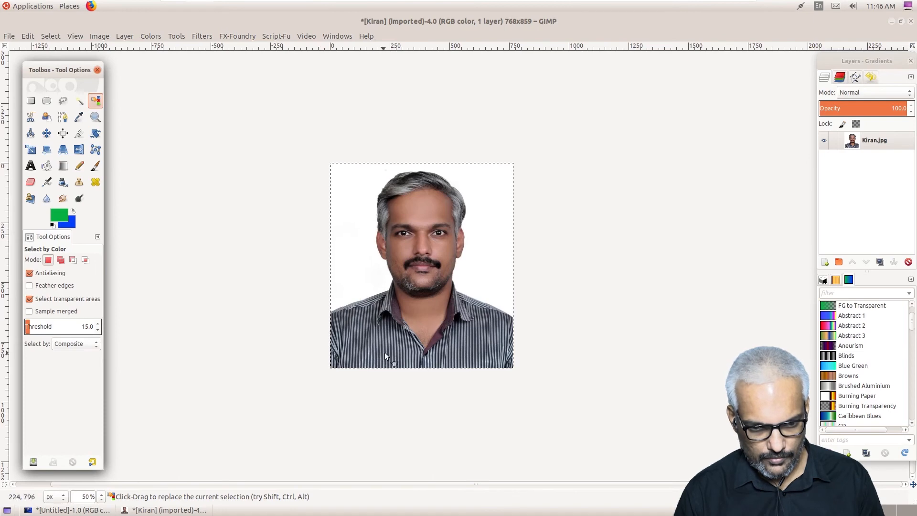
{"action": "scroll", "coordinate": [384, 351], "scroll_direction": "up", "scroll_amount": 3}
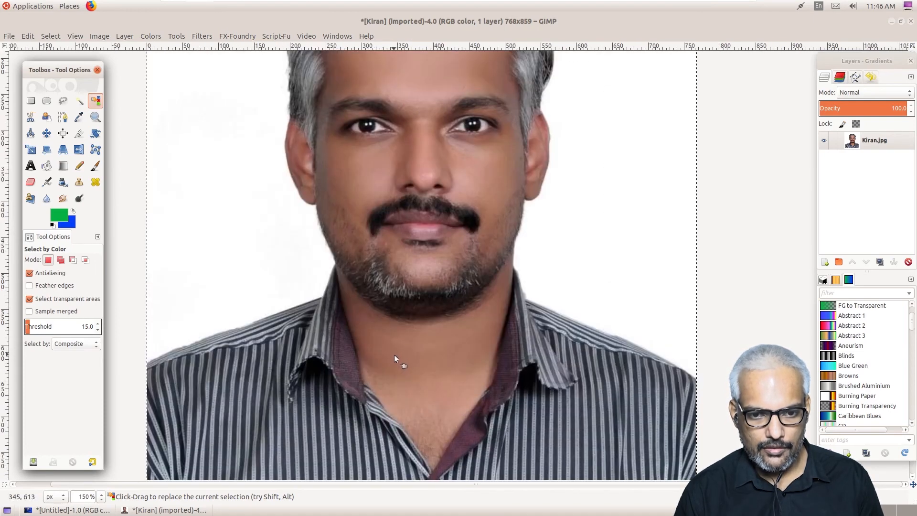
{"action": "left_click", "coordinate": [363, 162]}
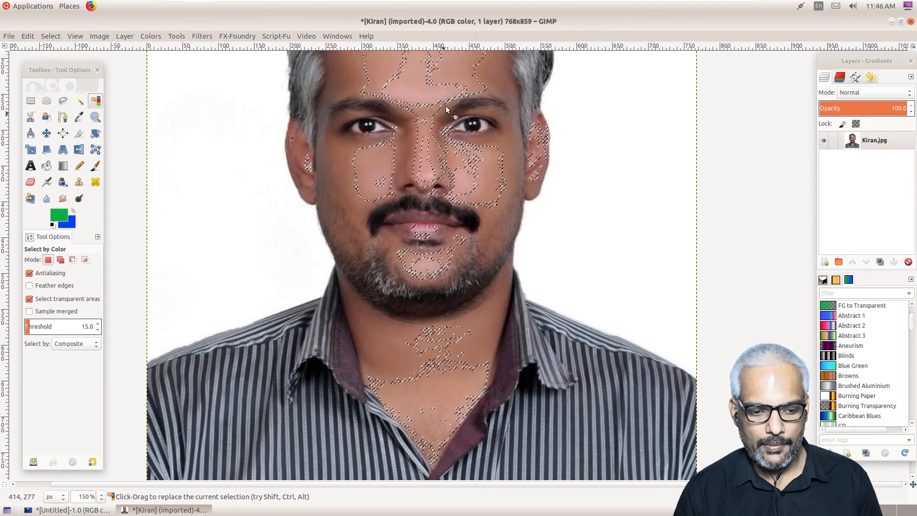
{"action": "left_click", "coordinate": [231, 361]}
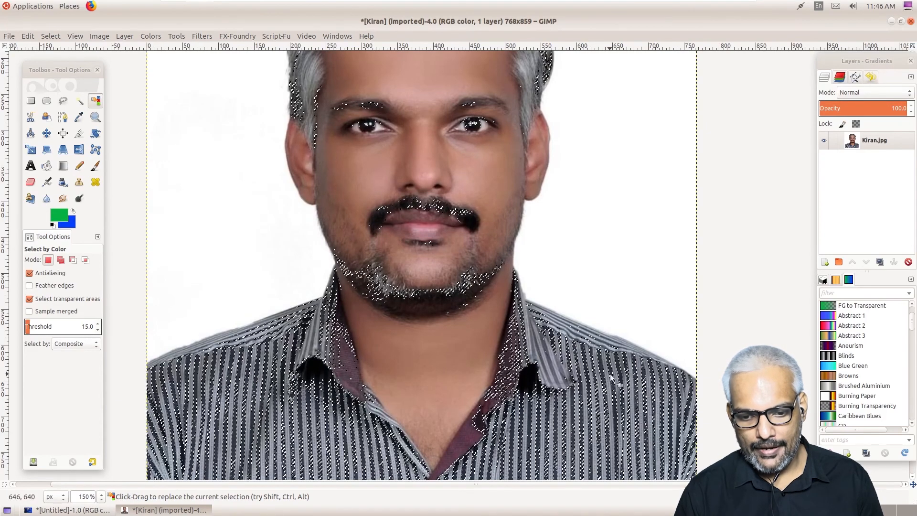
{"action": "left_click", "coordinate": [525, 378]}
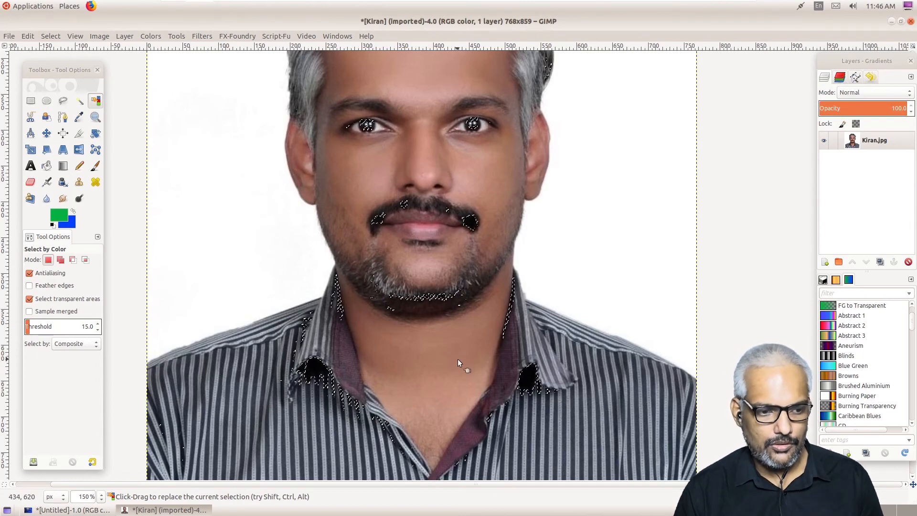
{"action": "scroll", "coordinate": [457, 359], "scroll_direction": "down", "scroll_amount": 2, "text": "ctrl"}
{"action": "scroll", "coordinate": [457, 359], "scroll_direction": "down", "scroll_amount": 1, "text": "ctrl"}
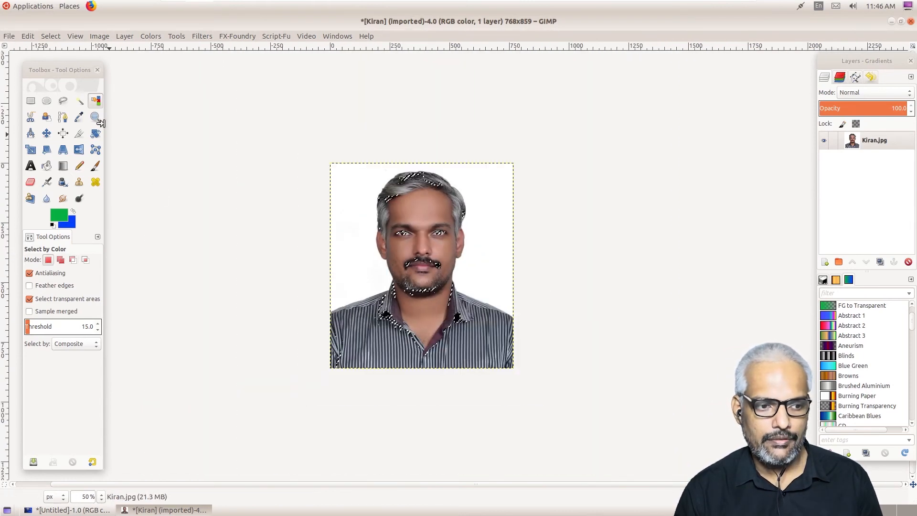
- Clear the colour-based selection from the portrait
{"action": "left_click", "coordinate": [31, 121]}
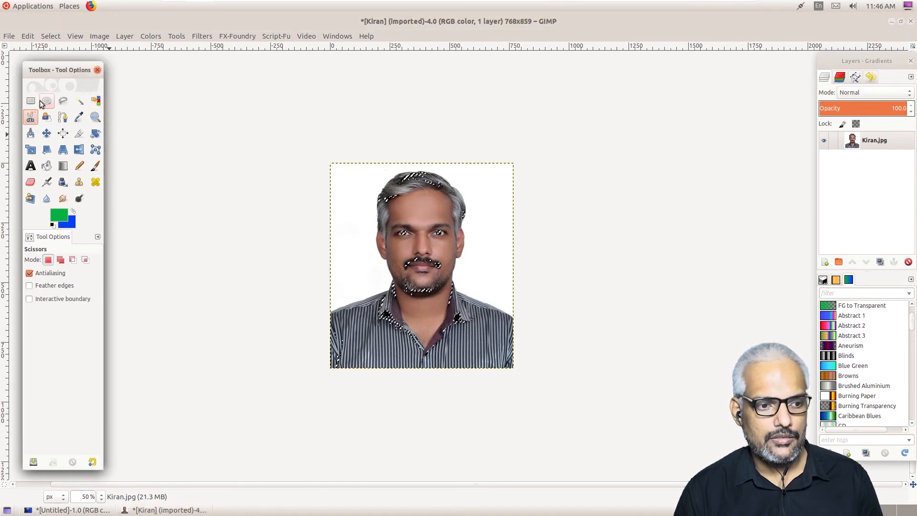
{"action": "left_click", "coordinate": [46, 100]}
{"action": "left_click", "coordinate": [328, 184]}
- With Scissors Select, trace from the left shoulder up the neck and left side of the head to the hair's top
{"action": "left_click", "coordinate": [30, 117]}
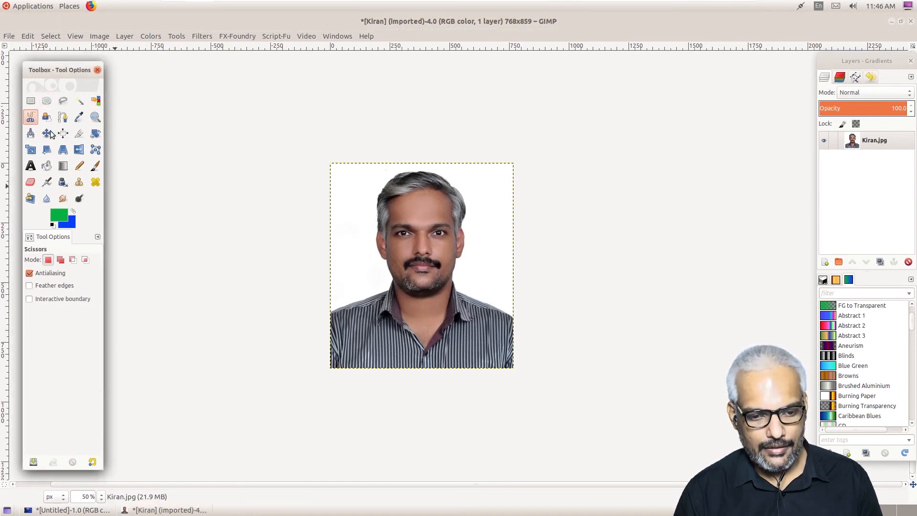
{"action": "left_click", "coordinate": [331, 309]}
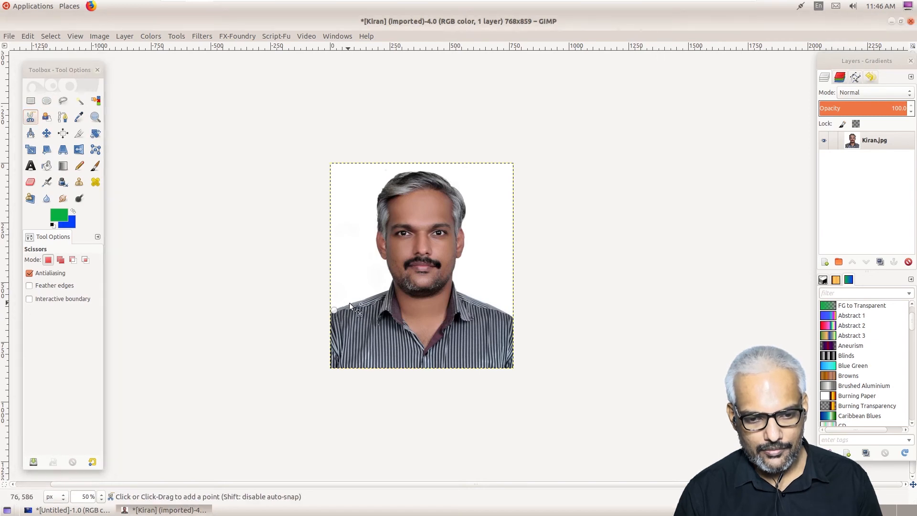
{"action": "left_click", "coordinate": [352, 302]}
{"action": "left_click", "coordinate": [388, 286]}
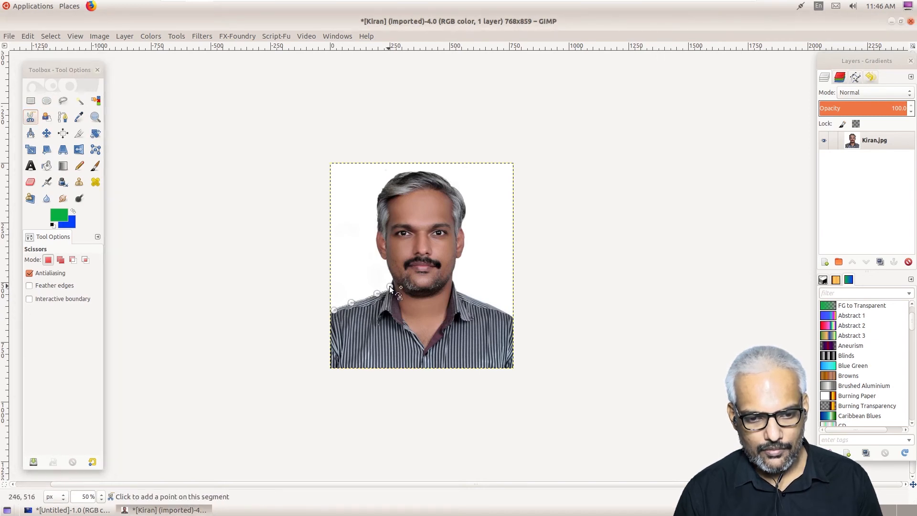
{"action": "left_click", "coordinate": [387, 263]}
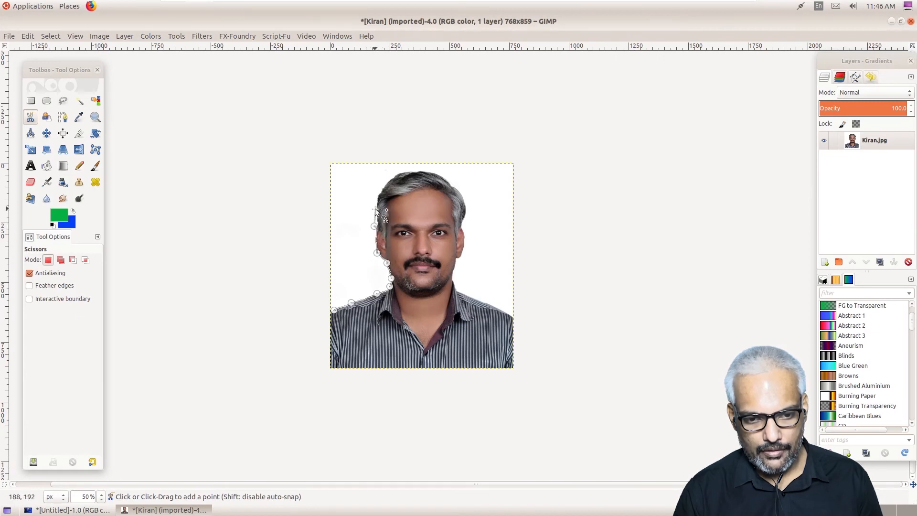
{"action": "left_click", "coordinate": [377, 189]}
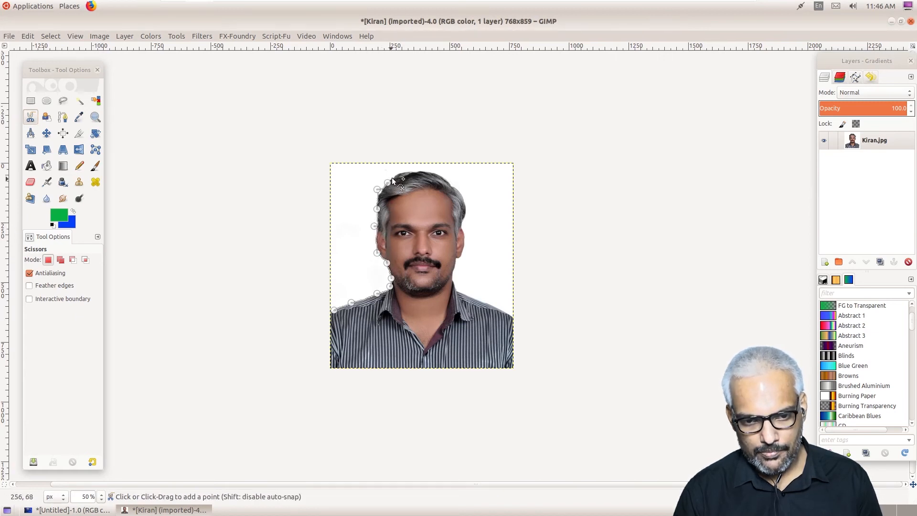
{"action": "left_click", "coordinate": [396, 174]}
{"action": "left_click", "coordinate": [411, 171]}
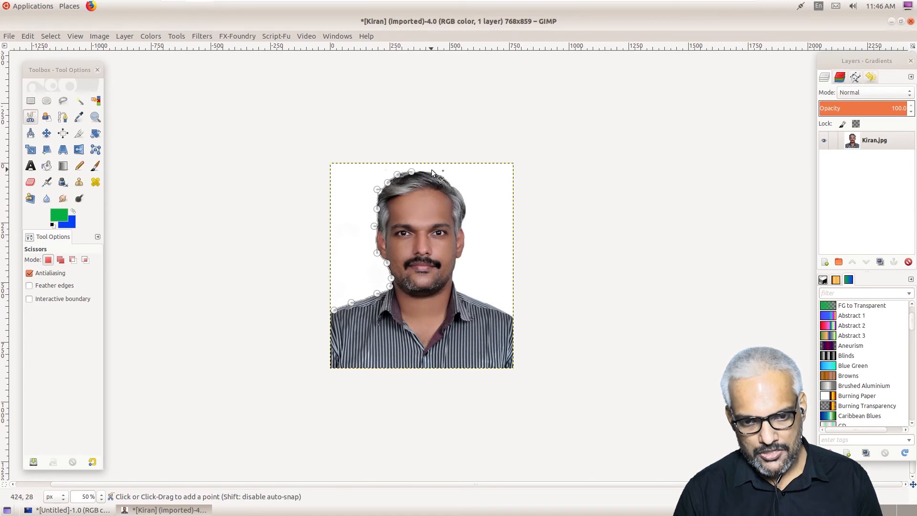
- Continue the scissors outline over the right side of the hair and down past the right ear to the neck
{"action": "left_click", "coordinate": [426, 171]}
{"action": "left_click", "coordinate": [443, 176]}
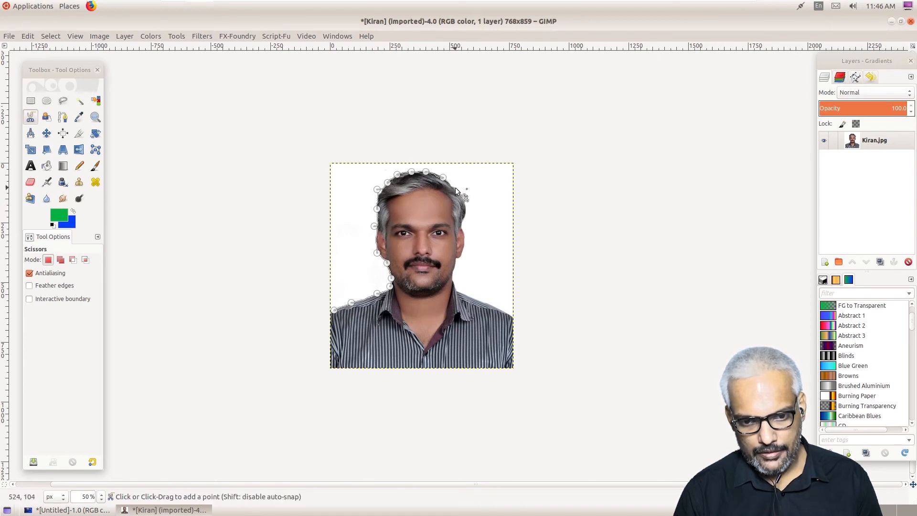
{"action": "left_click", "coordinate": [455, 187]}
{"action": "left_click", "coordinate": [466, 211]}
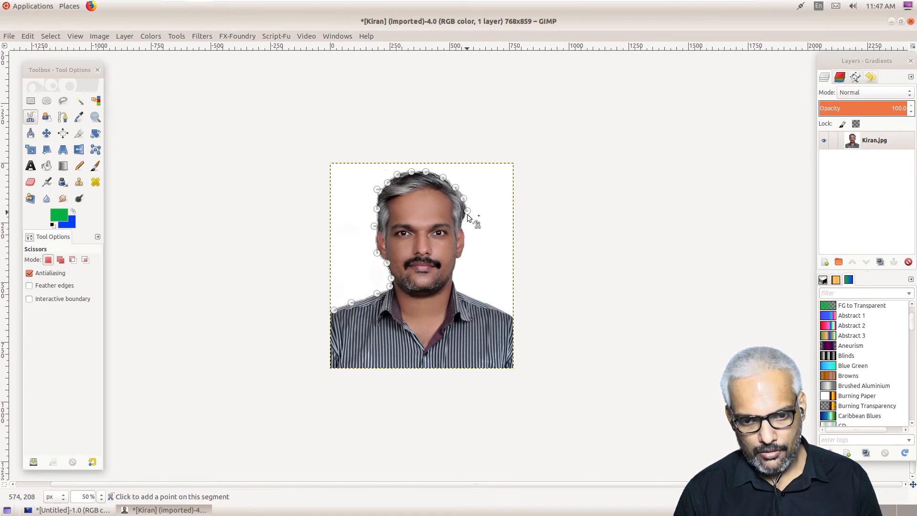
{"action": "left_click", "coordinate": [464, 233]}
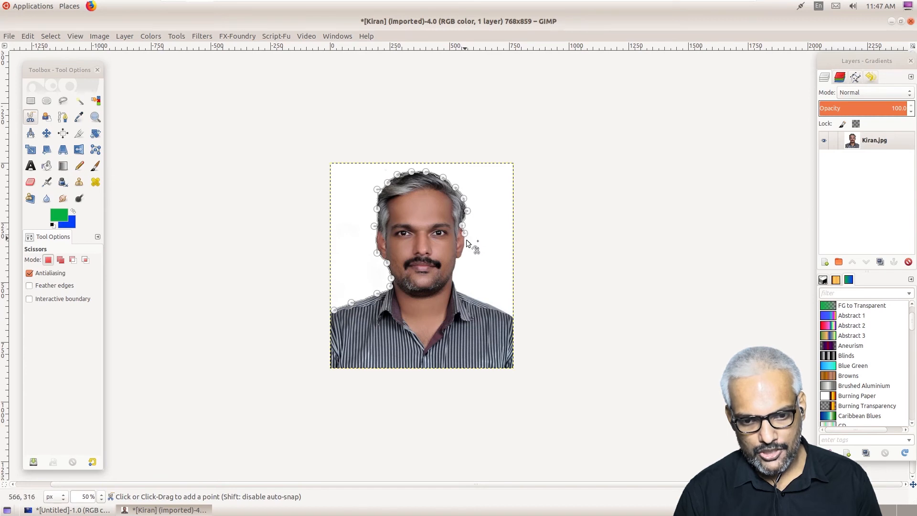
{"action": "left_click", "coordinate": [465, 245]}
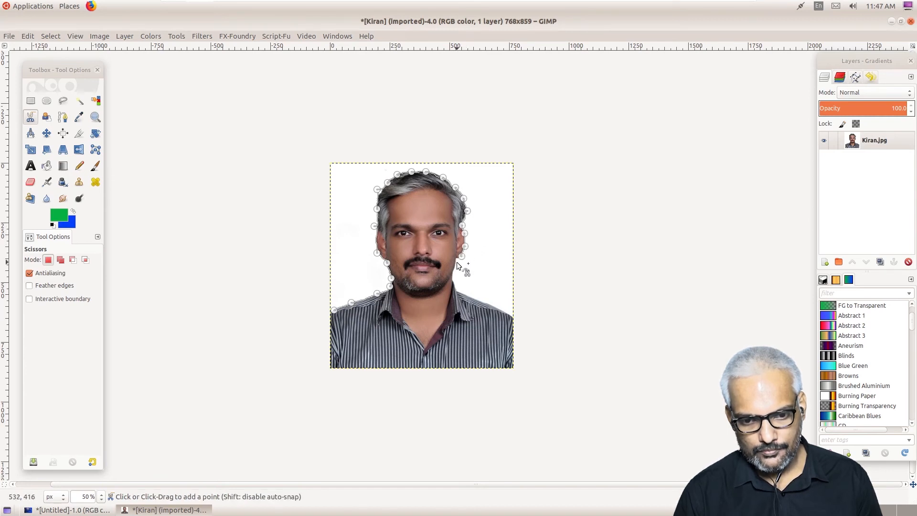
{"action": "left_click", "coordinate": [457, 261]}
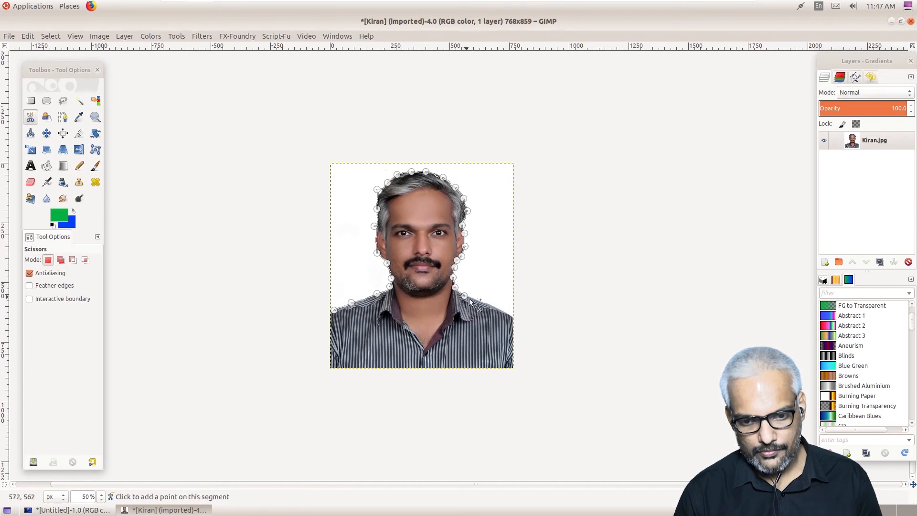
- Trace the right shoulder and the photo's lower edges, close the scissors outline, and convert it to a selection
{"action": "left_click", "coordinate": [489, 305]}
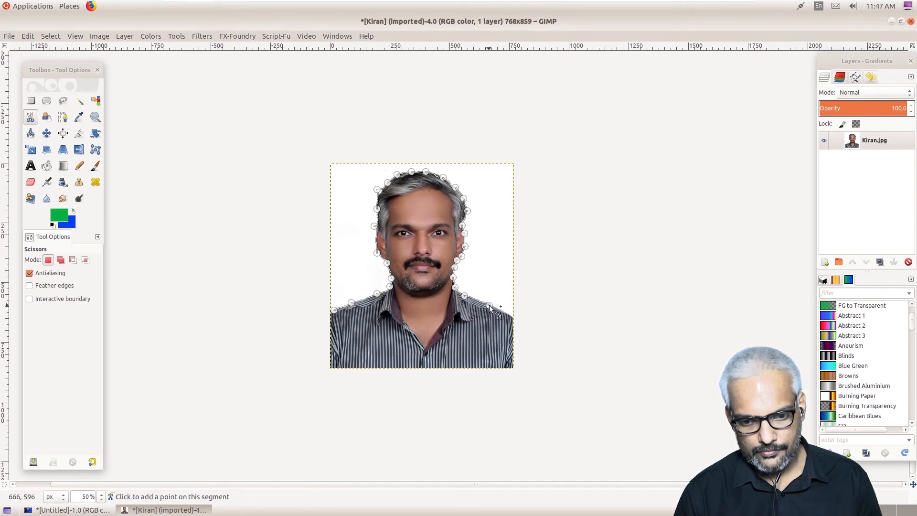
{"action": "left_click", "coordinate": [512, 316]}
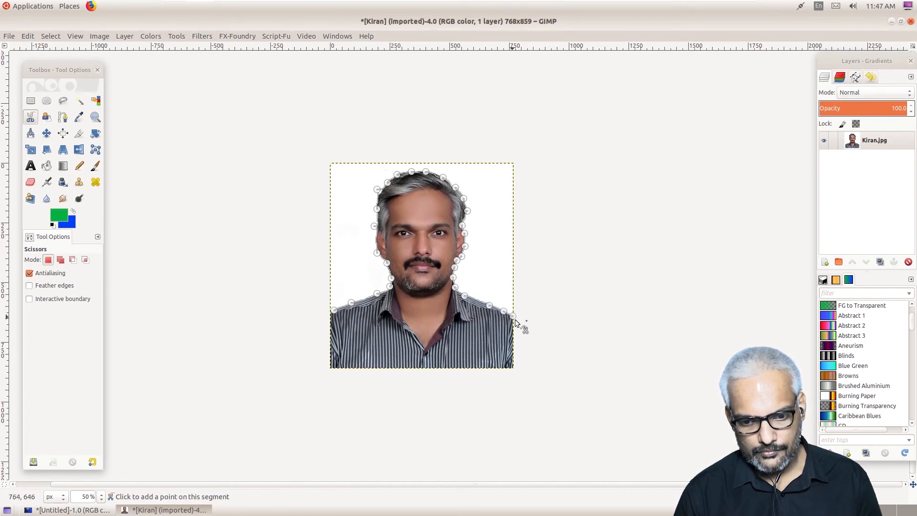
{"action": "left_click", "coordinate": [512, 366]}
{"action": "left_click", "coordinate": [330, 367]}
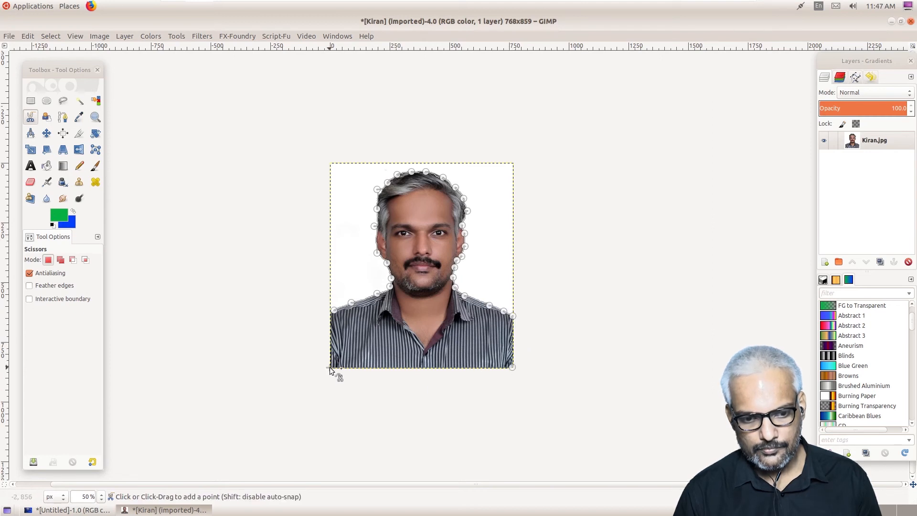
{"action": "left_click", "coordinate": [331, 311]}
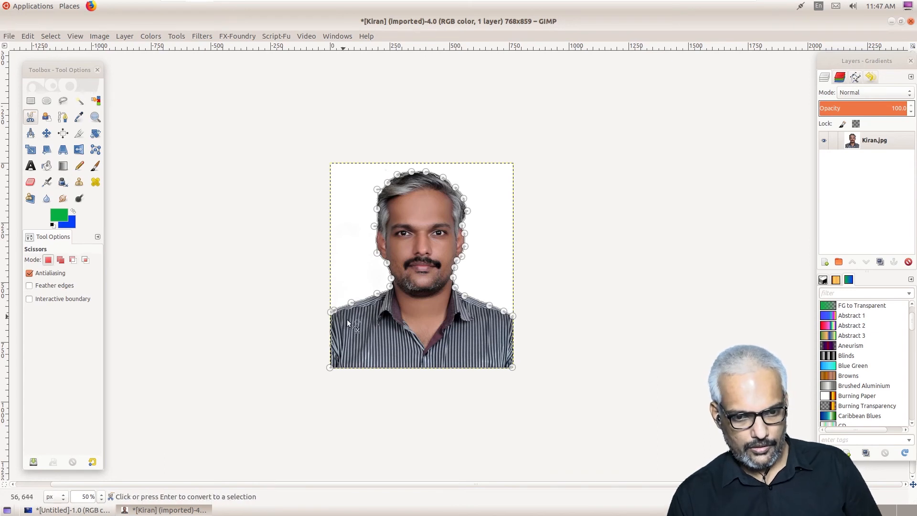
{"action": "left_click", "coordinate": [347, 319]}
- Copy the selected man and paste him into the [Untitled]-1.0 image with the houses
{"action": "key", "text": "ctrl+c"}
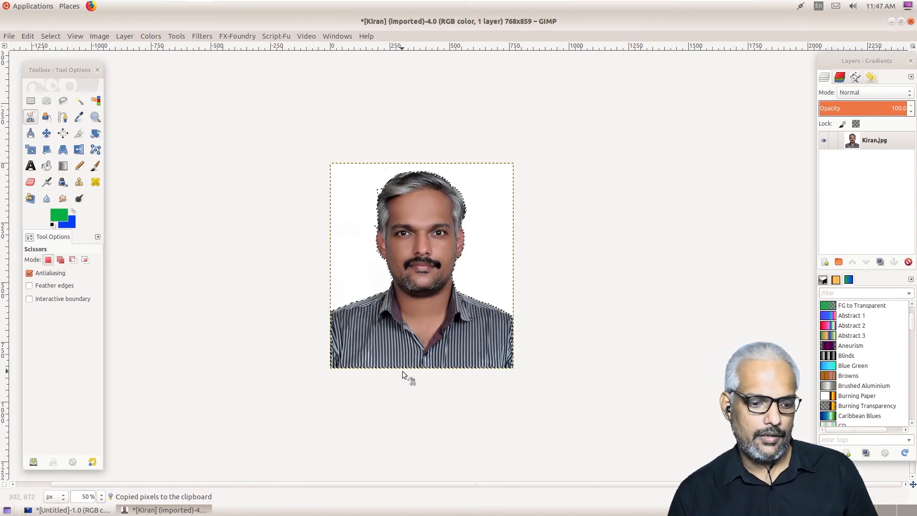
{"action": "left_click", "coordinate": [76, 508]}
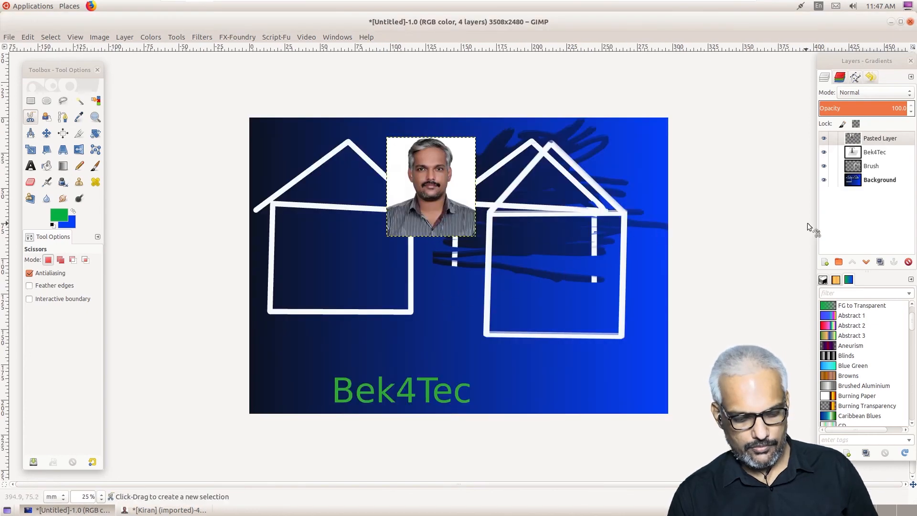
{"action": "left_click", "coordinate": [668, 276]}
{"action": "key", "text": "ctrl+v"}
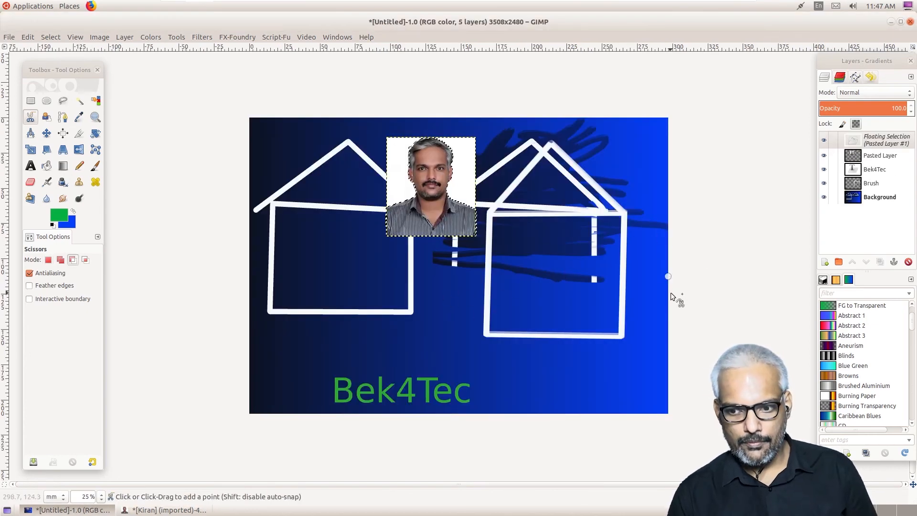
- Turn the floating cutout into a new layer and move it inside the left house's square
{"action": "left_click", "coordinate": [828, 265]}
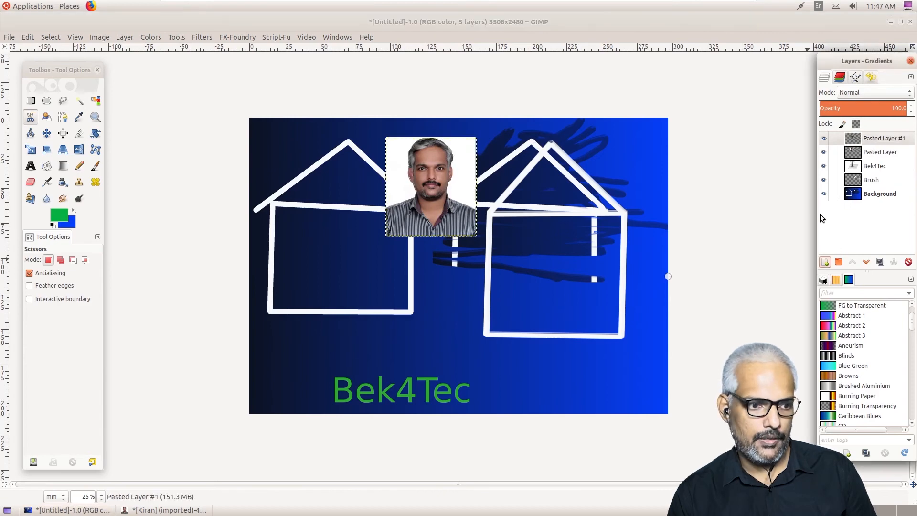
{"action": "left_click", "coordinate": [46, 133]}
{"action": "left_click_drag", "start_coordinate": [432, 186], "coordinate": [325, 251]}
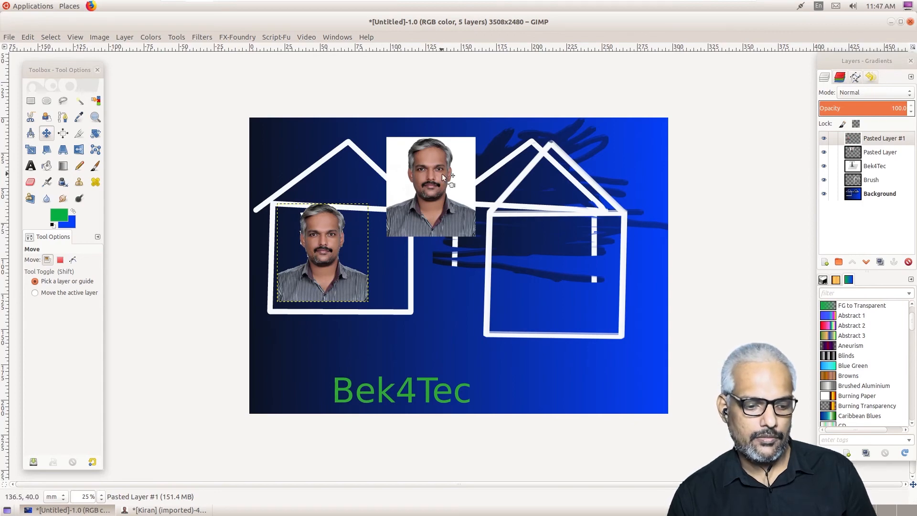
- Return to the portrait photo and clear the scissors selection
{"action": "left_click", "coordinate": [165, 509]}
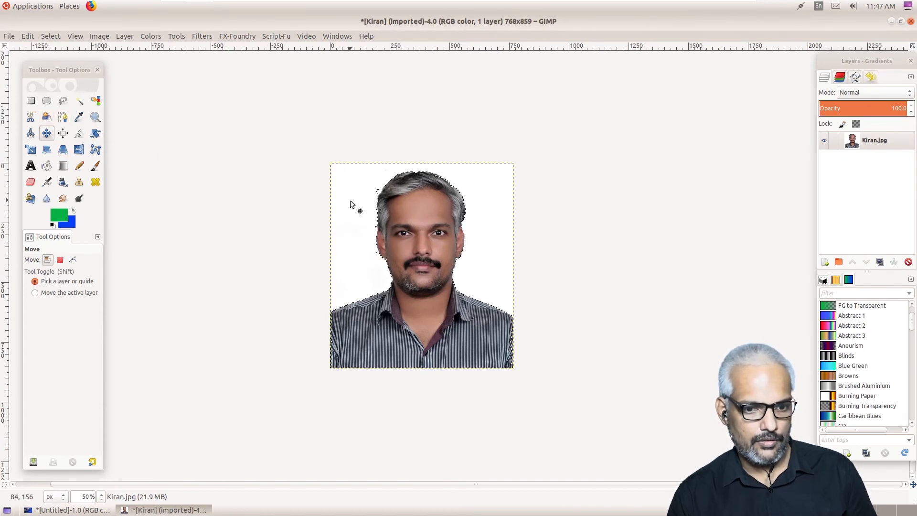
{"action": "left_click", "coordinate": [30, 100]}
{"action": "left_click", "coordinate": [368, 194]}
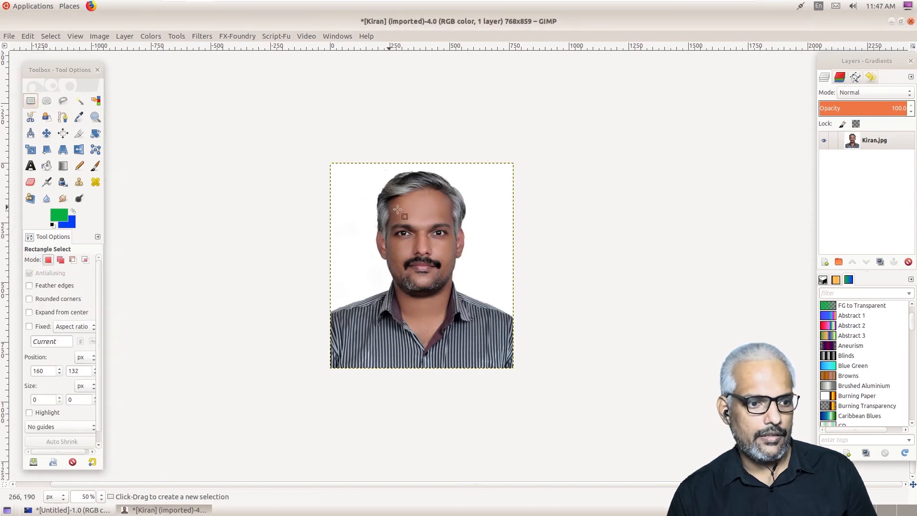
- With the Paths tool in Design mode, start a path along the left shoulder and fit it to the neck's curve
{"action": "left_click", "coordinate": [62, 119]}
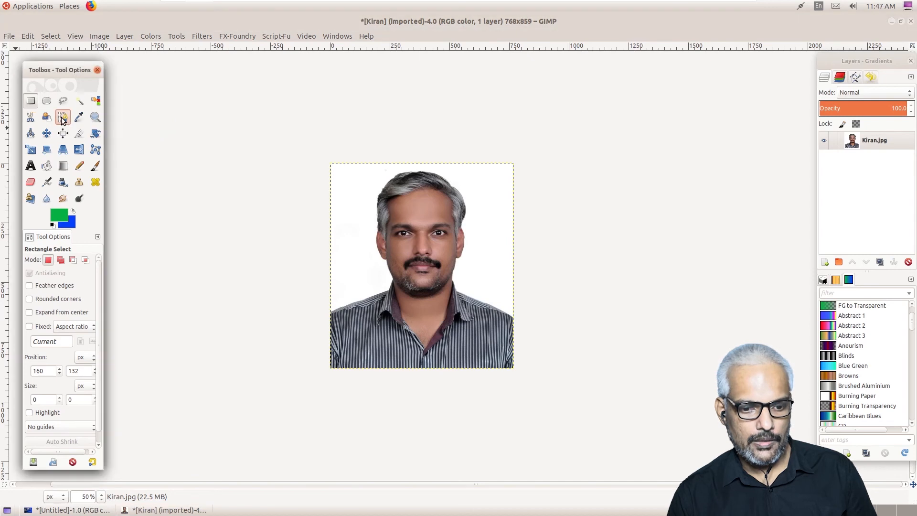
{"action": "left_click", "coordinate": [330, 311]}
{"action": "left_click", "coordinate": [386, 288]}
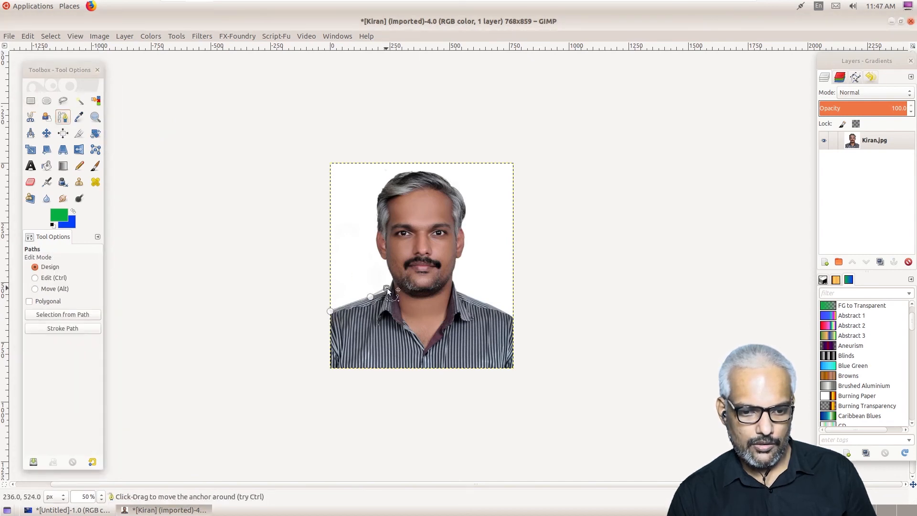
{"action": "left_click", "coordinate": [386, 267]}
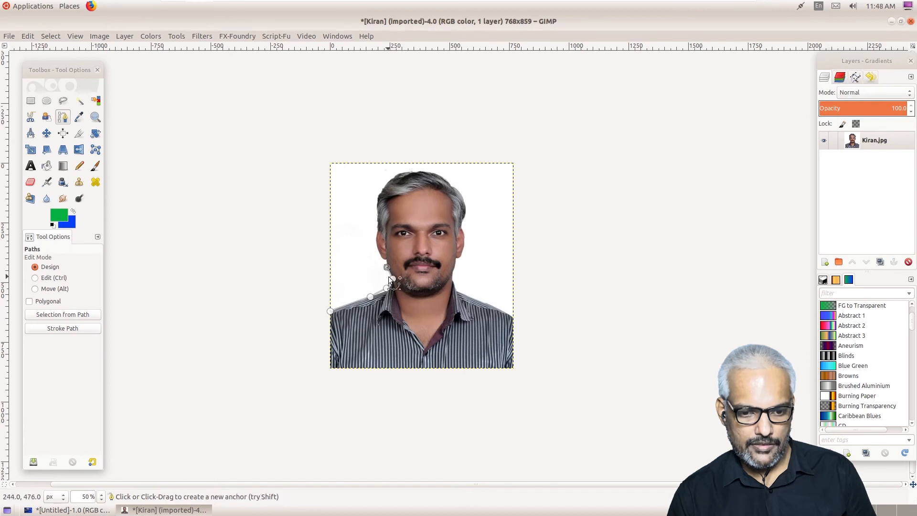
{"action": "left_click_drag", "start_coordinate": [388, 278], "coordinate": [393, 279]}
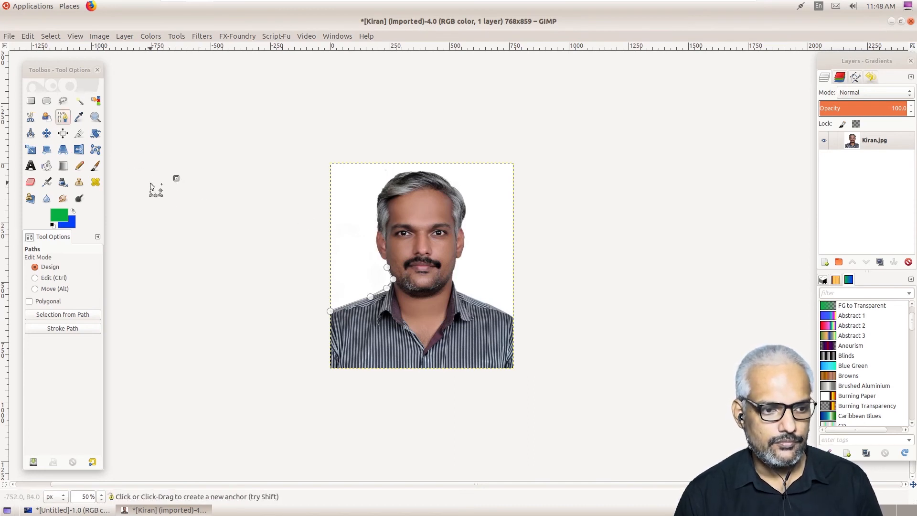
- Sample the skin tone from the man's forehead as the foreground colour with the Color Picker
{"action": "left_click", "coordinate": [46, 117]}
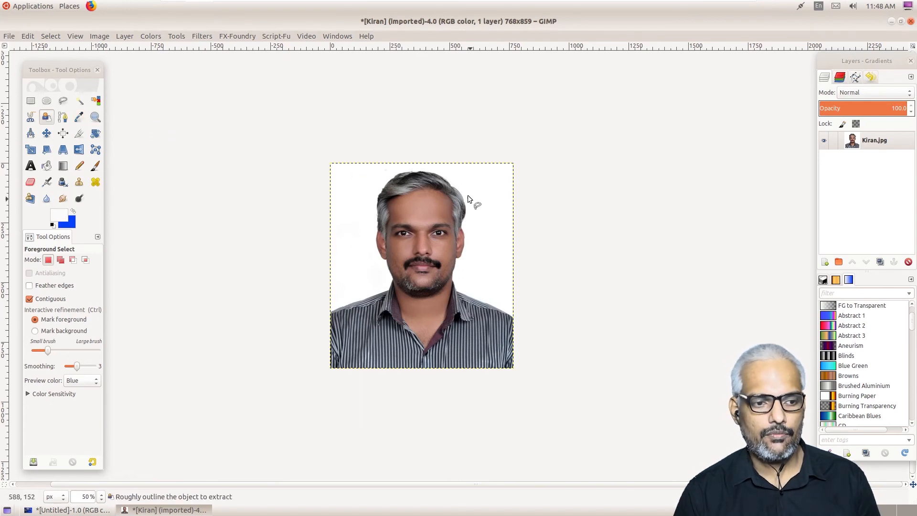
{"action": "left_click", "coordinate": [79, 120]}
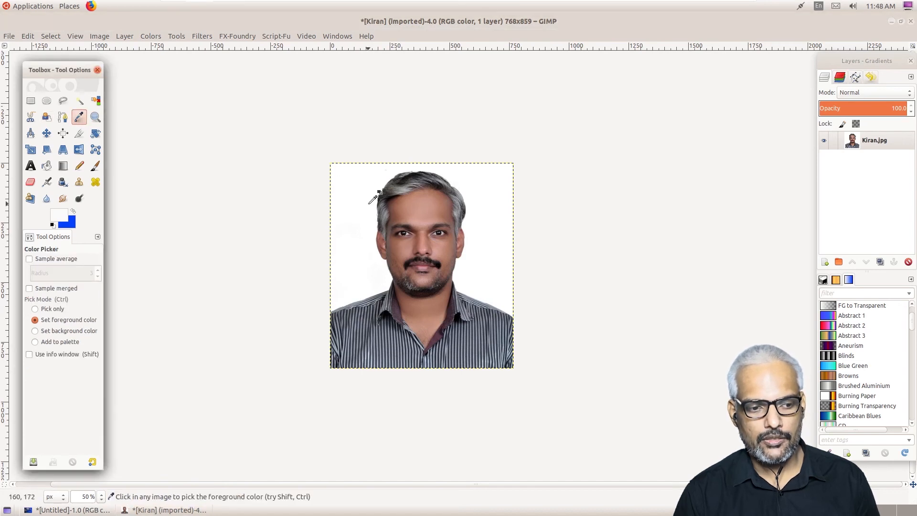
{"action": "left_click", "coordinate": [428, 211]}
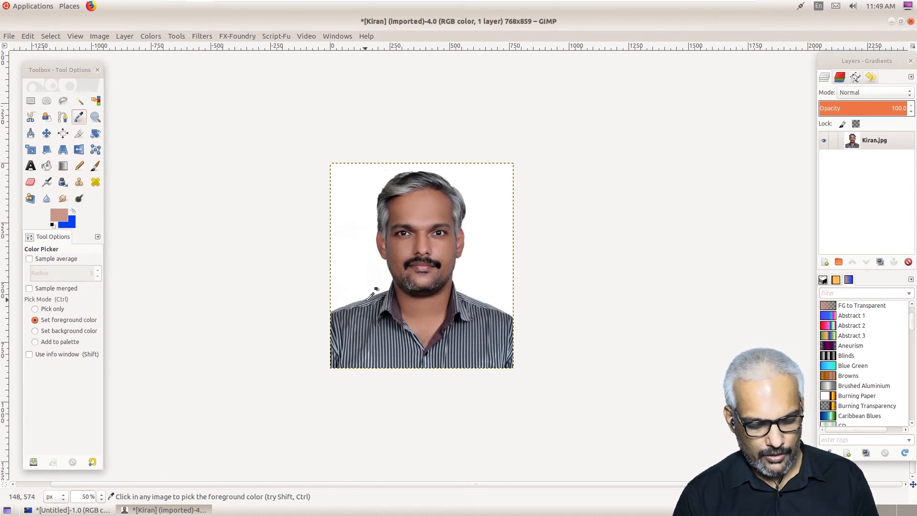
- Sample the grey of the striped shirt near the left shoulder as the foreground colour
{"action": "key", "text": "ctrl"}
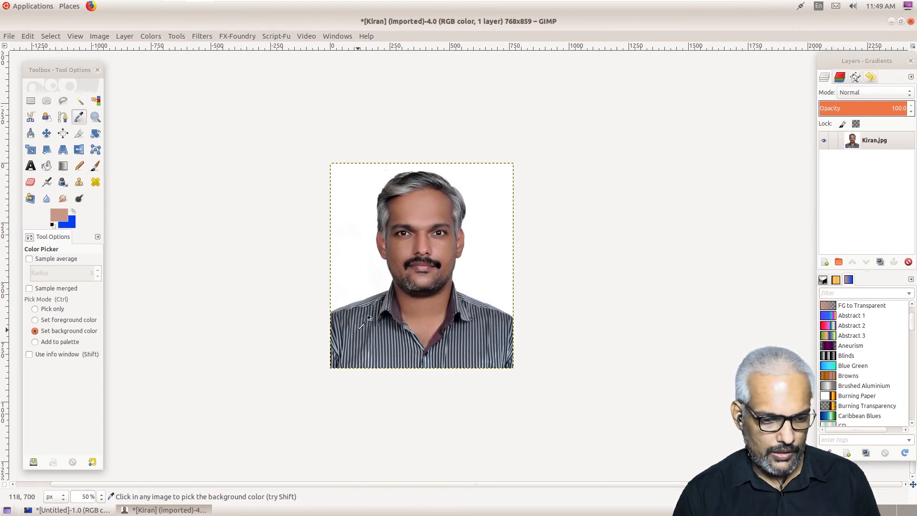
{"action": "scroll", "coordinate": [362, 324], "scroll_direction": "up", "scroll_amount": 4}
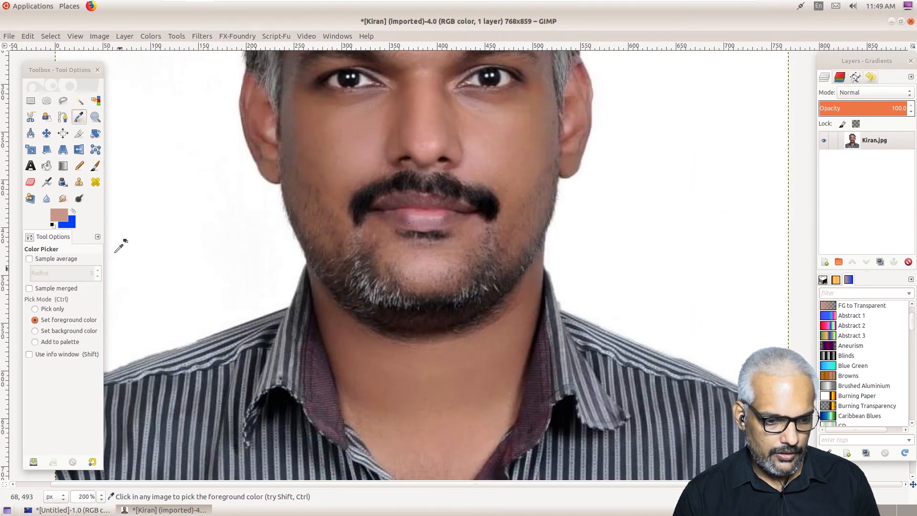
{"action": "left_click", "coordinate": [79, 117]}
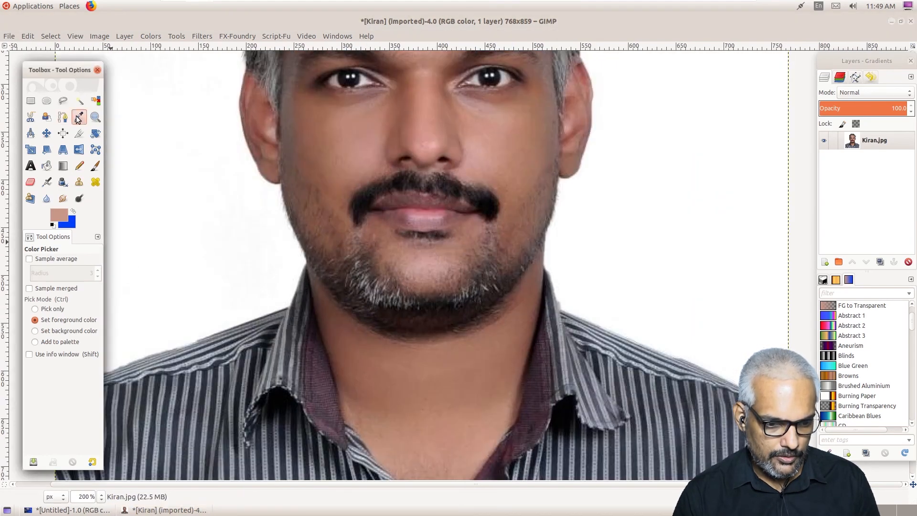
{"action": "left_click", "coordinate": [184, 355]}
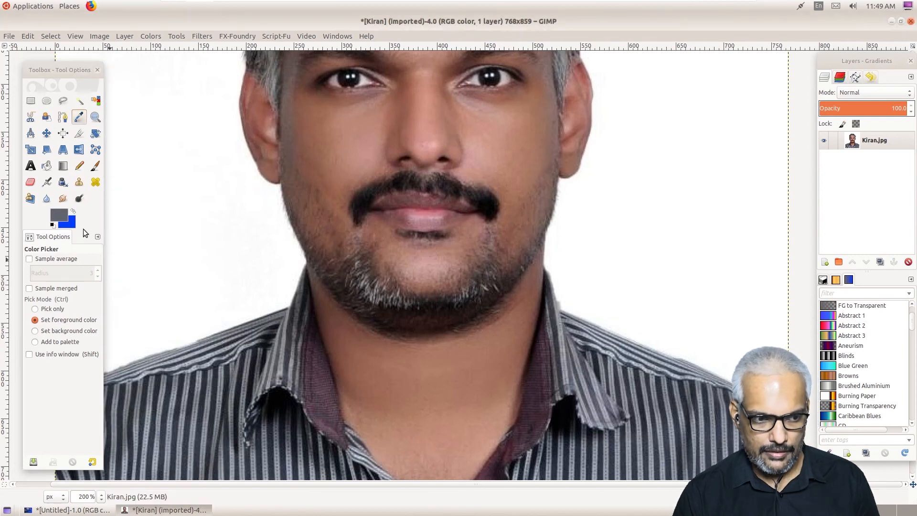
- Bucket-fill the portrait's white background with the foreground colour, using FG color fill on similar colors
{"action": "left_click", "coordinate": [48, 166]}
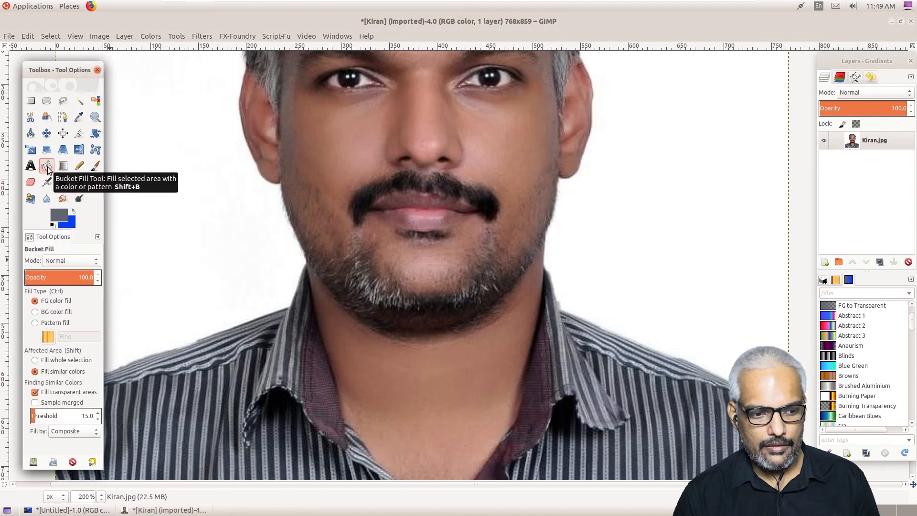
{"action": "left_click", "coordinate": [45, 304]}
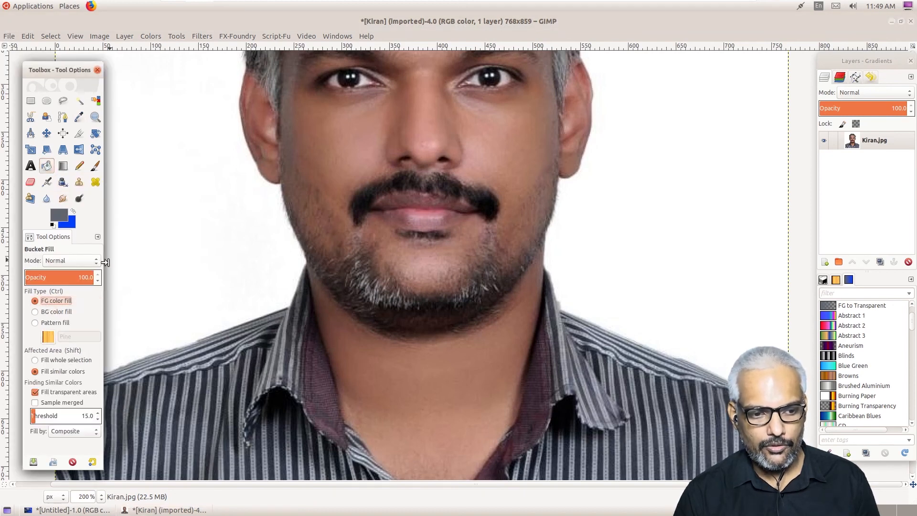
{"action": "left_click", "coordinate": [142, 220]}
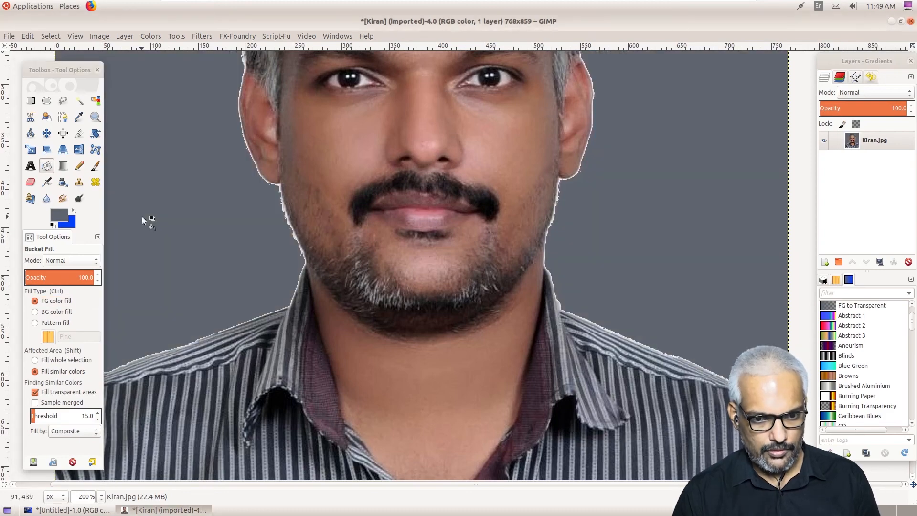
{"action": "scroll", "coordinate": [144, 219], "scroll_direction": "down", "scroll_amount": 4}
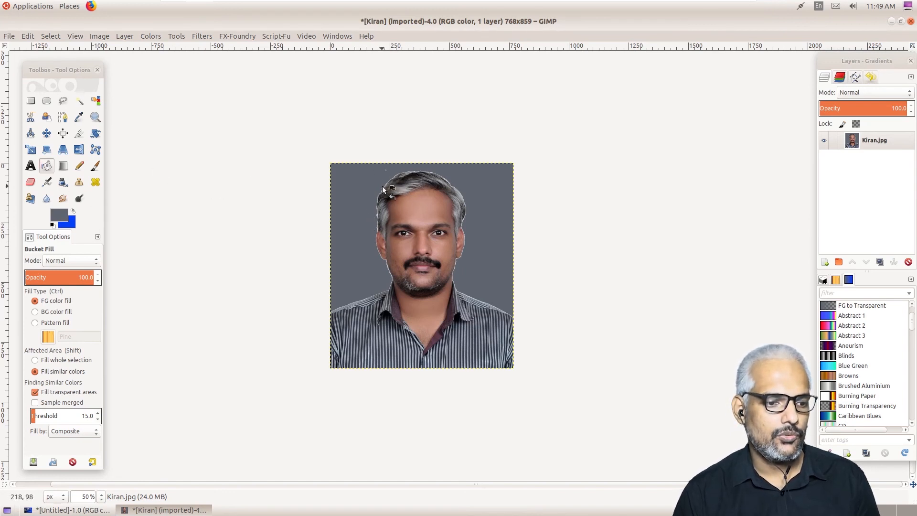
- Use the Zoom tool to enlarge the portrait to 100% and reduce it back to 50%
{"action": "left_click", "coordinate": [95, 118]}
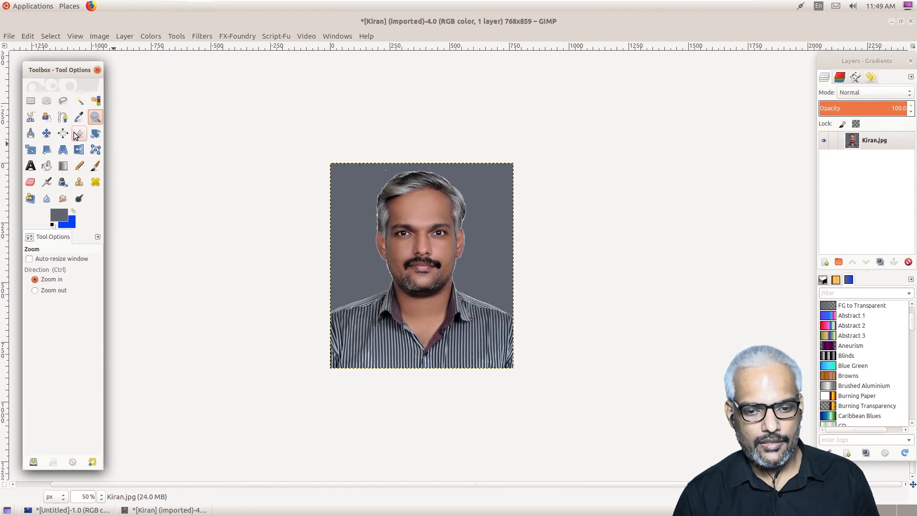
{"action": "left_click", "coordinate": [440, 247]}
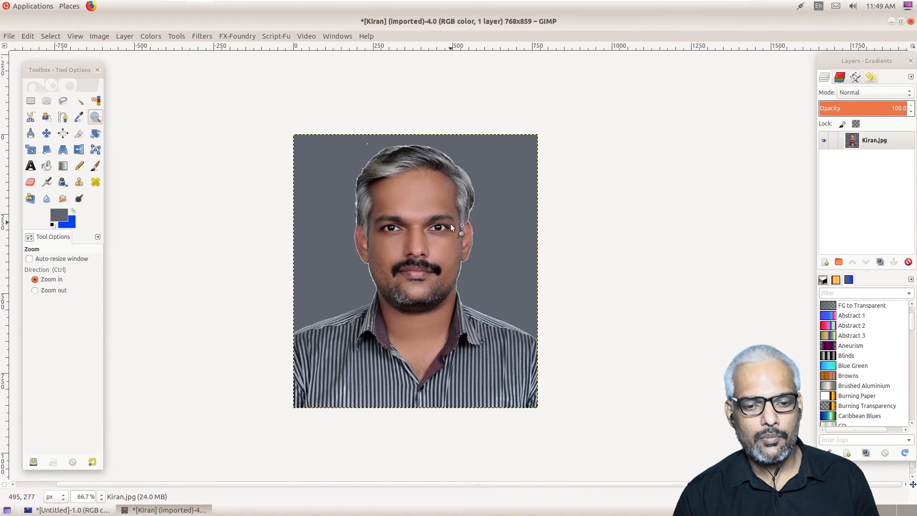
{"action": "left_click", "coordinate": [426, 234]}
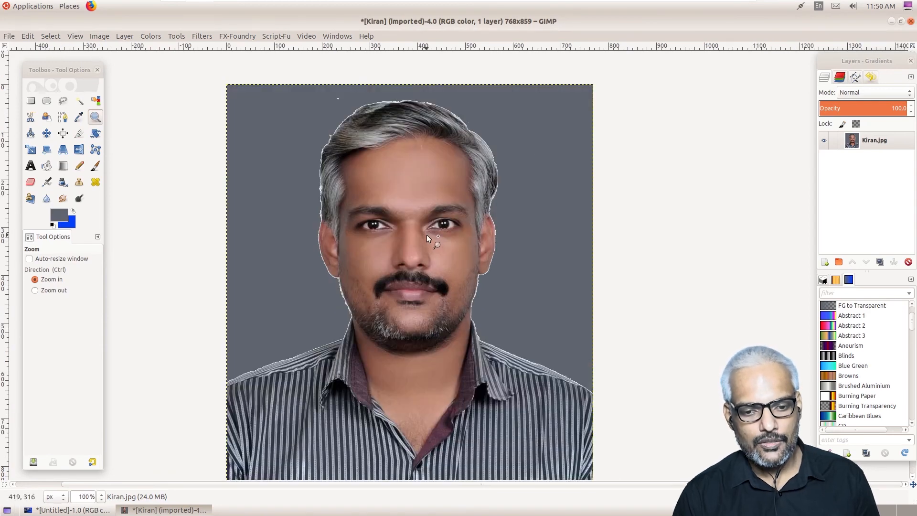
{"action": "key", "text": "ctrl"}
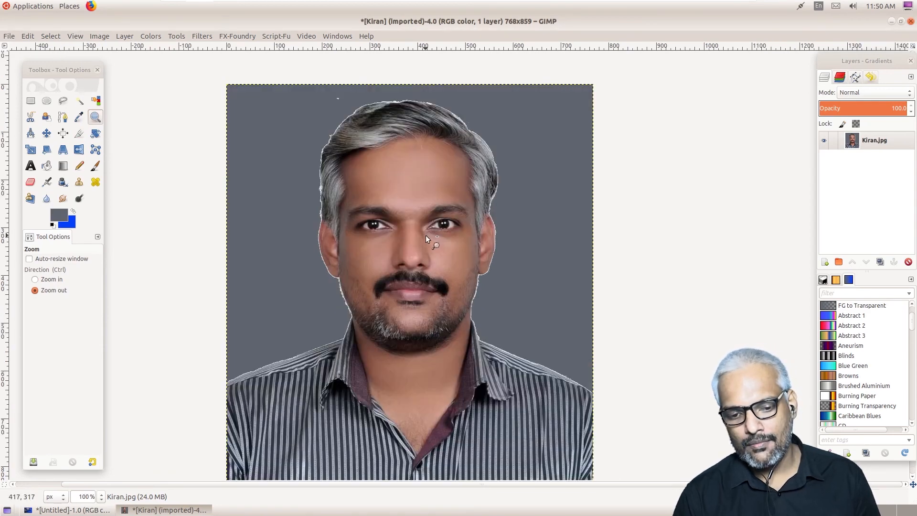
{"action": "left_click", "coordinate": [425, 234]}
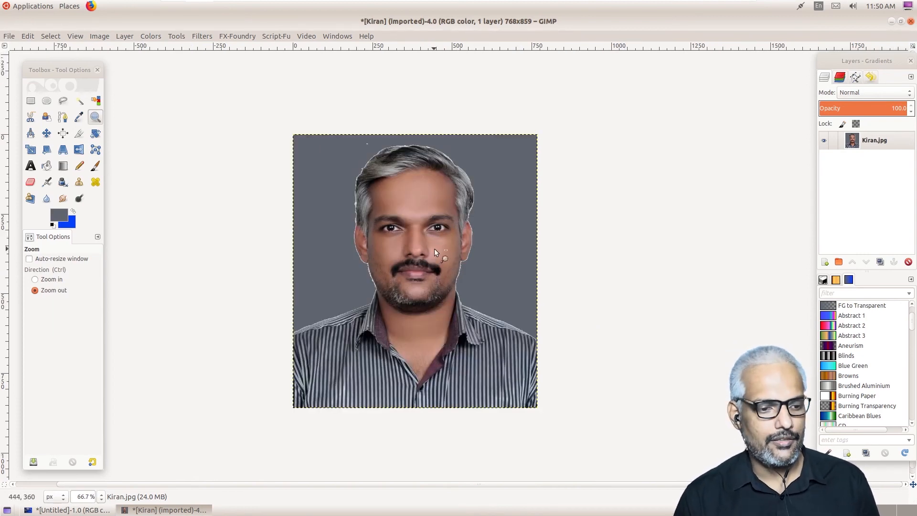
{"action": "left_click", "coordinate": [434, 248]}
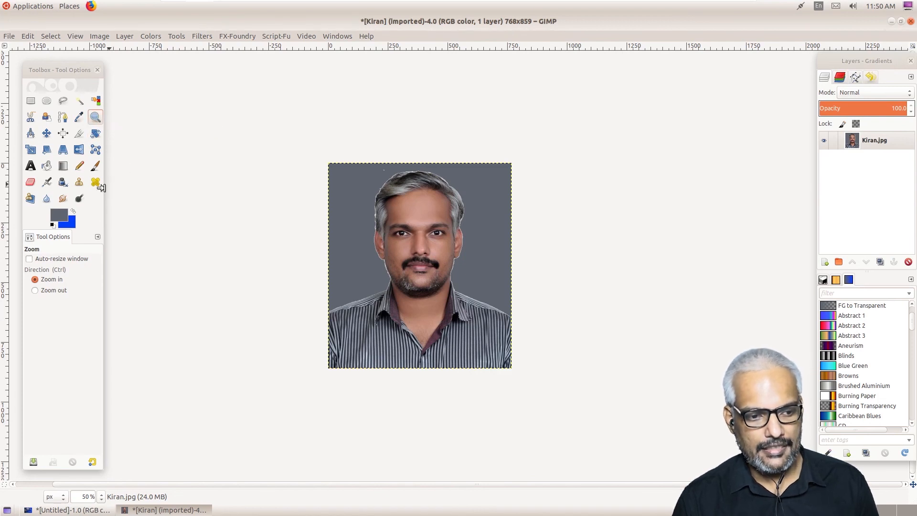
- Set up the Heal tool with the round 2. Hardness 100 brush for retouching the lower face
{"action": "left_click", "coordinate": [95, 182]}
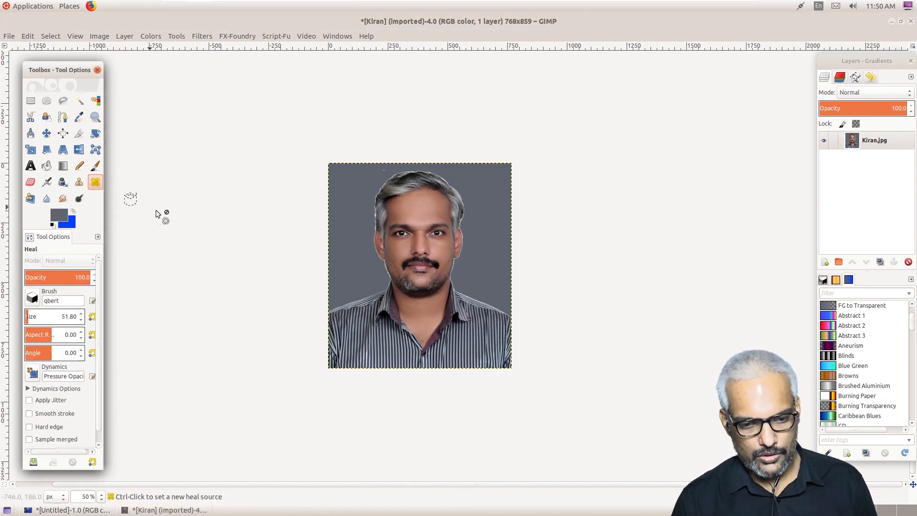
{"action": "scroll", "coordinate": [407, 293], "scroll_direction": "up", "scroll_amount": 5}
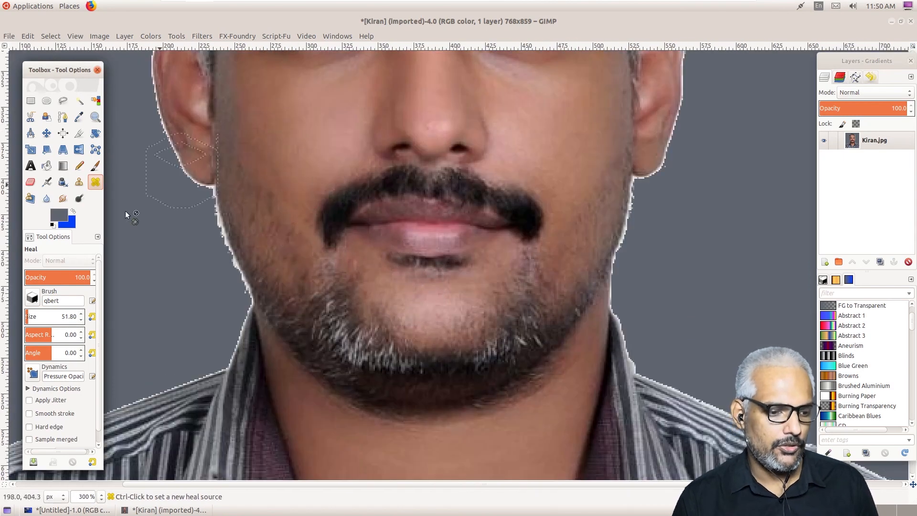
{"action": "left_click", "coordinate": [33, 299]}
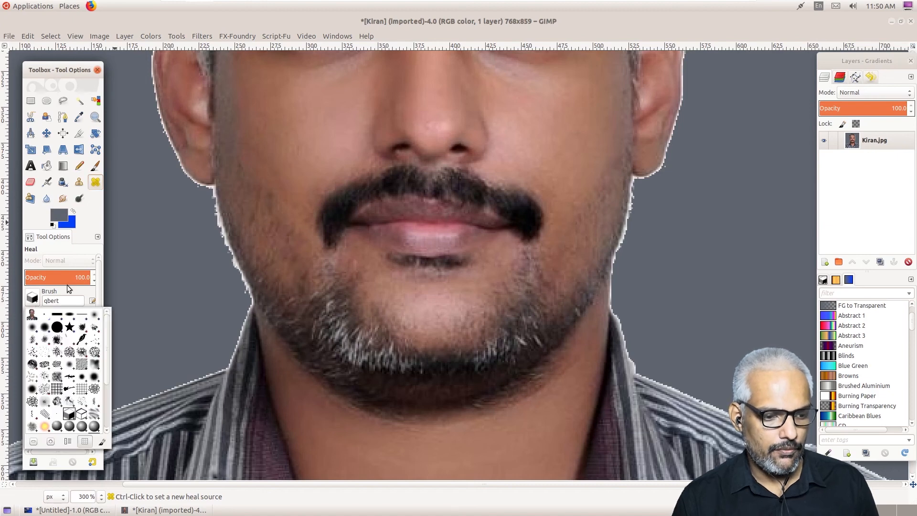
{"action": "left_click", "coordinate": [57, 327]}
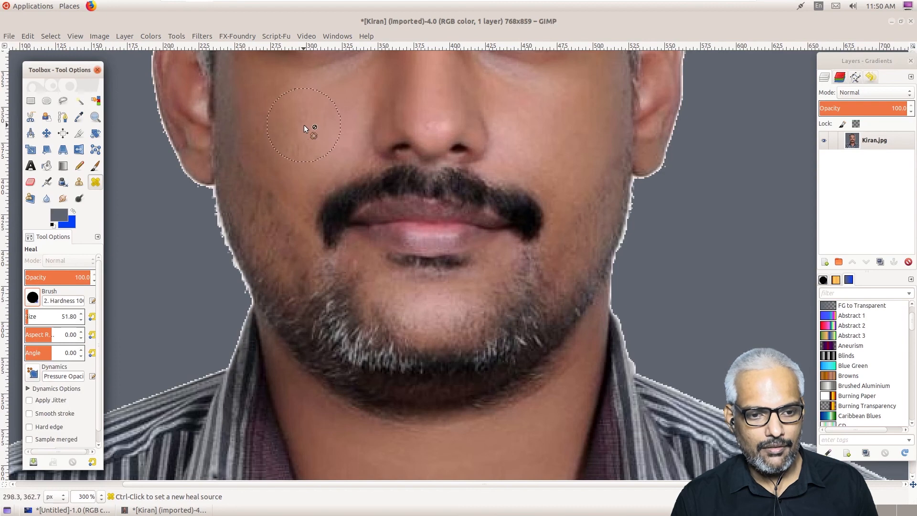
- Use clear skin on the left cheek as the heal source and heal away the beard on the left cheek, jaw and chin
{"action": "left_click", "coordinate": [289, 124]}
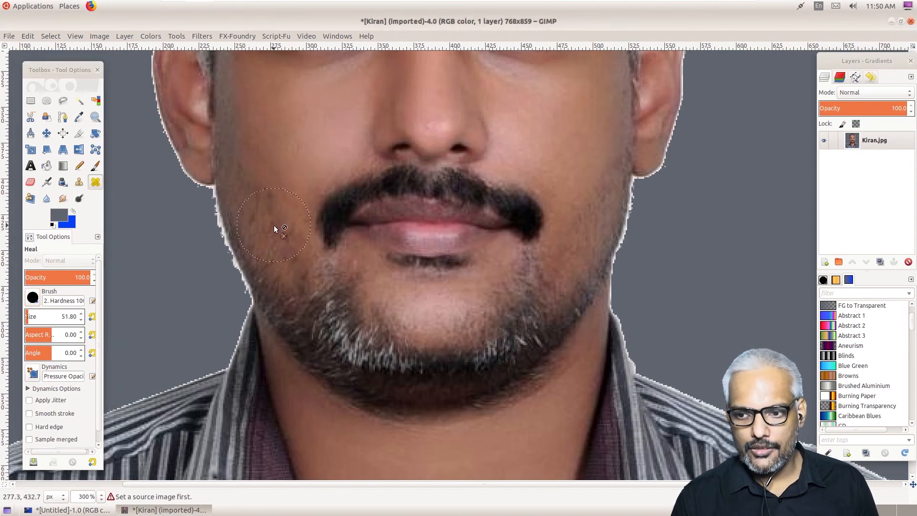
{"action": "left_click", "coordinate": [873, 142]}
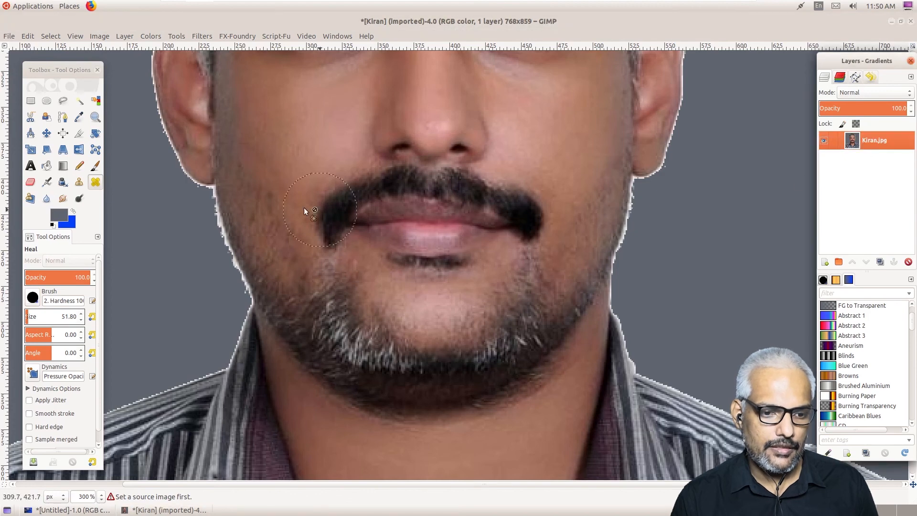
{"action": "left_click", "coordinate": [260, 197]}
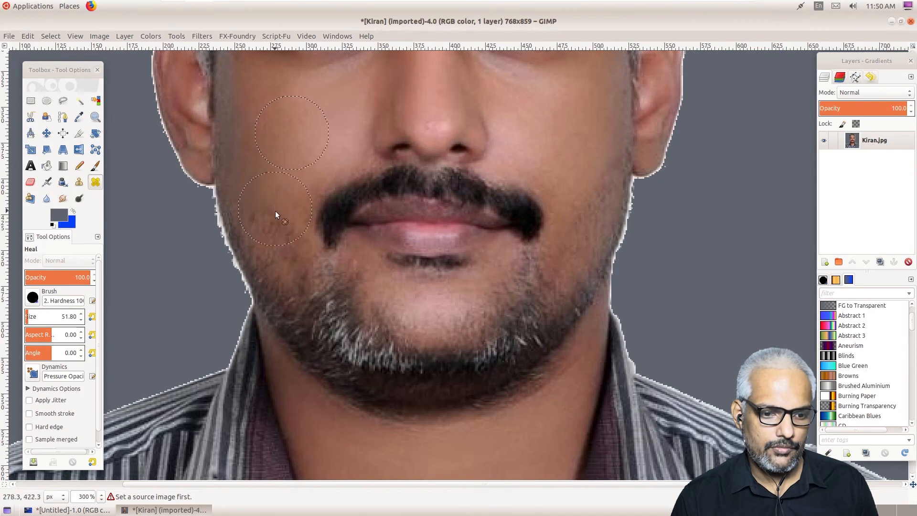
{"action": "left_click", "coordinate": [277, 246]}
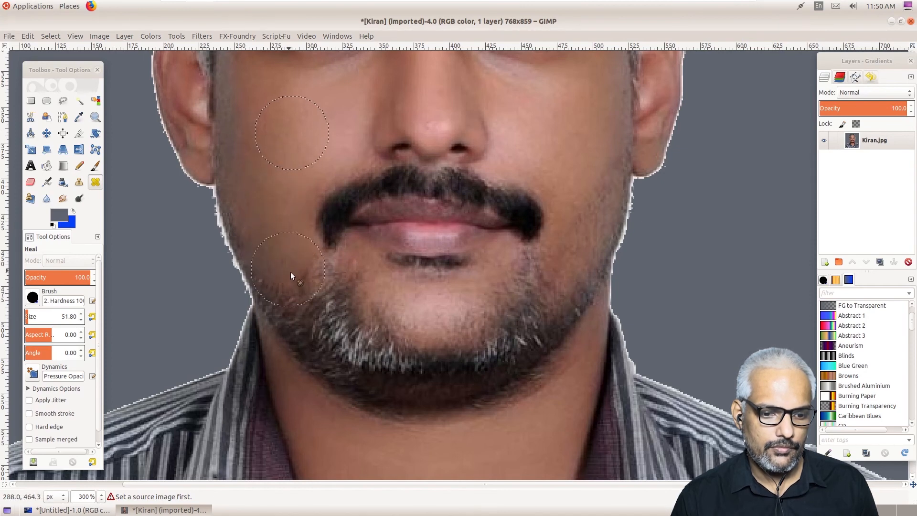
{"action": "left_click", "coordinate": [296, 281]}
{"action": "left_click", "coordinate": [323, 311]}
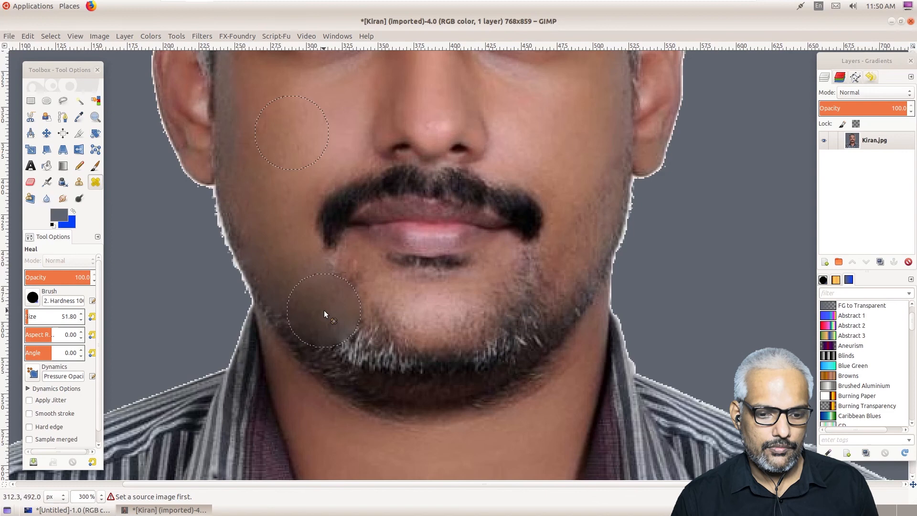
{"action": "left_click", "coordinate": [352, 336]}
{"action": "left_click", "coordinate": [402, 350]}
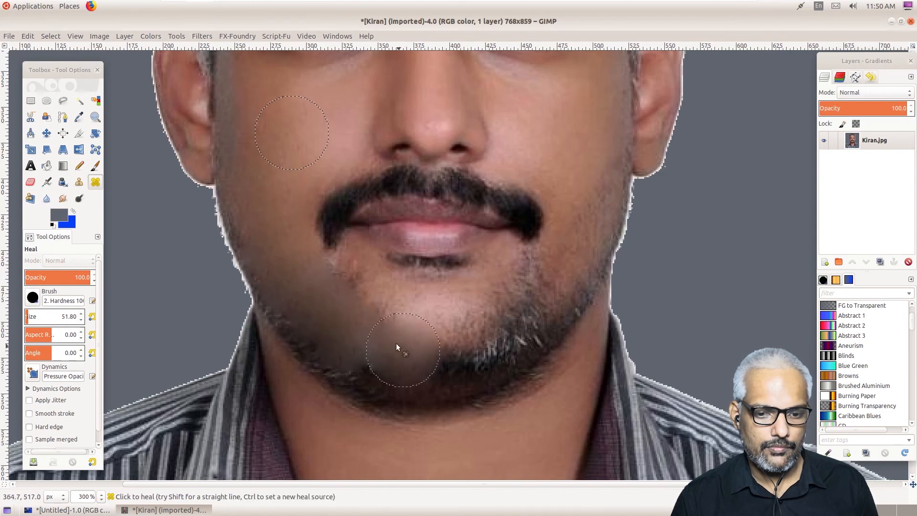
{"action": "left_click", "coordinate": [357, 298]}
{"action": "left_click", "coordinate": [339, 291]}
- Set a new heal source on the clear right cheek and heal the beard from the right jaw across the chin
{"action": "key", "text": "ctrl"}
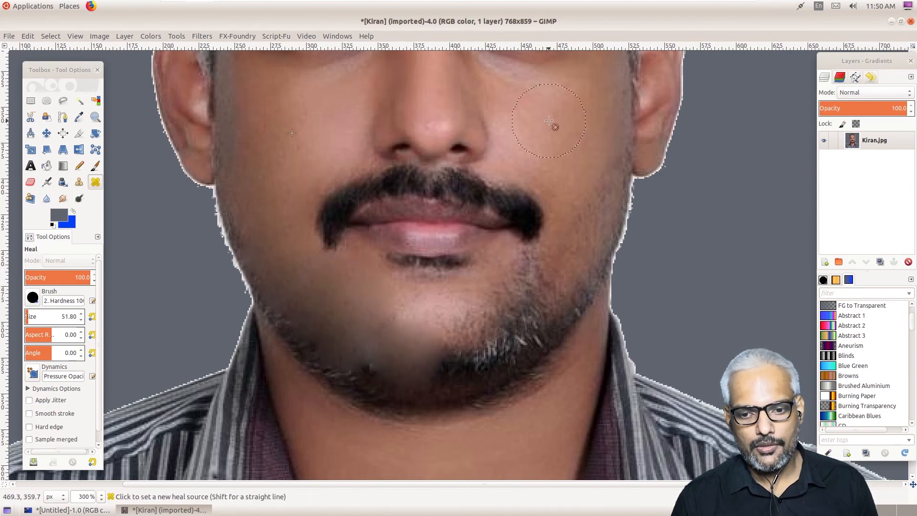
{"action": "left_click", "coordinate": [548, 120], "text": "ctrl"}
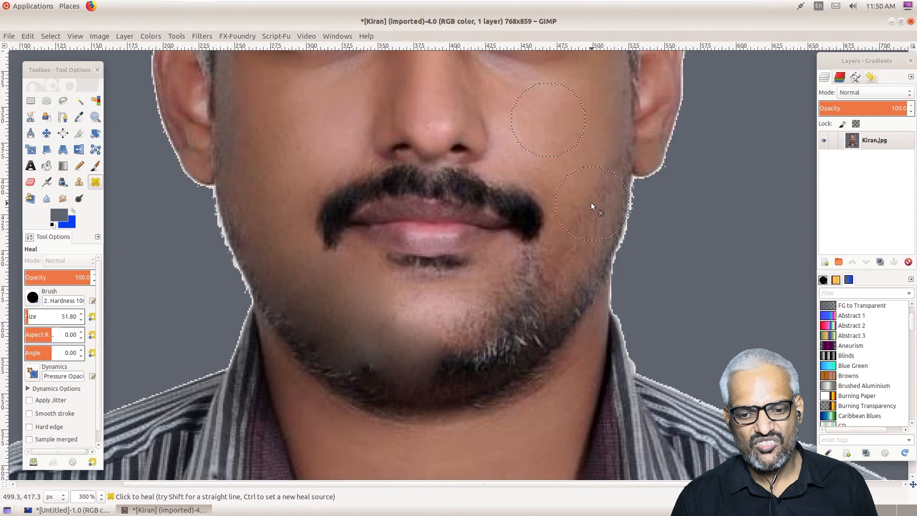
{"action": "left_click", "coordinate": [586, 230]}
{"action": "key", "text": "ctrl+z"}
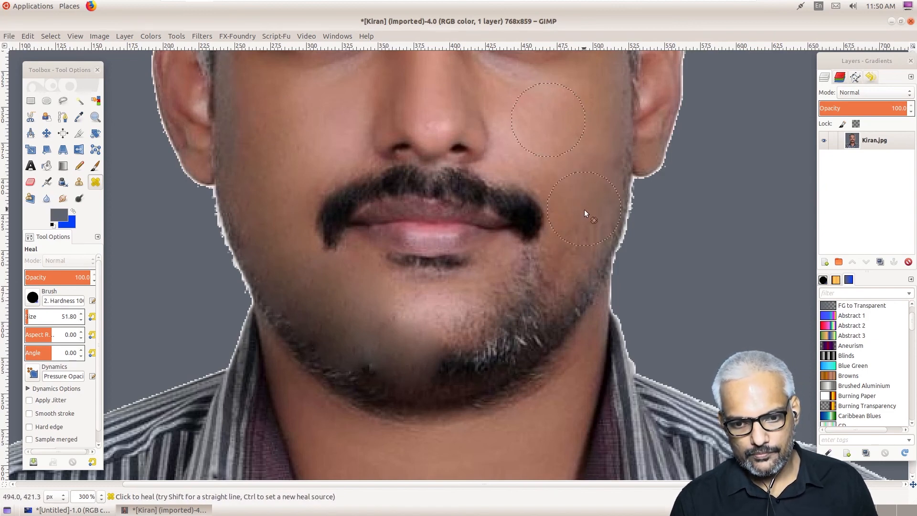
{"action": "mouse_move", "coordinate": [580, 224]}
{"action": "left_mouse_down"}
{"action": "mouse_move", "coordinate": [548, 277]}
{"action": "mouse_move", "coordinate": [490, 327]}
{"action": "mouse_move", "coordinate": [402, 326]}
{"action": "mouse_move", "coordinate": [363, 306]}
{"action": "left_mouse_up"}
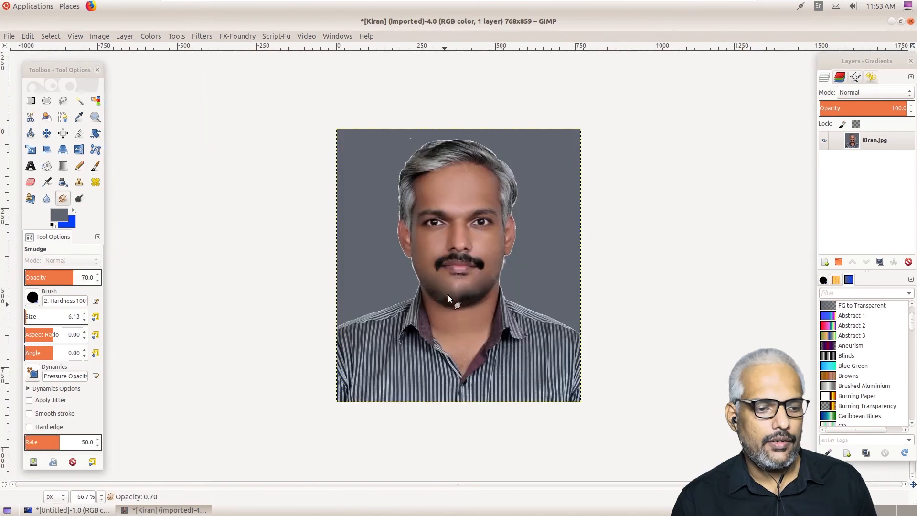
- Burn along the light fringe between the grey background and the left cheek and jaw with the Dodge/Burn tool
{"action": "key", "text": "1"}
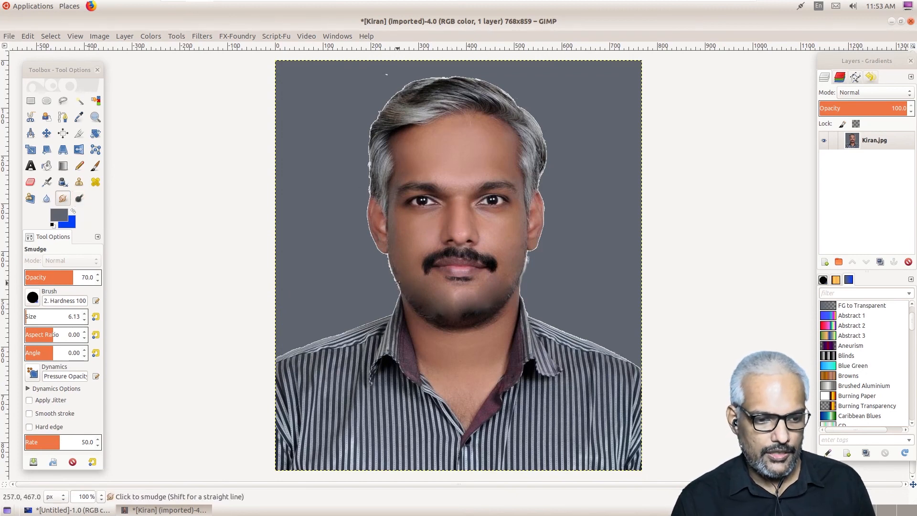
{"action": "scroll", "coordinate": [395, 282], "scroll_direction": "up", "scroll_amount": 6}
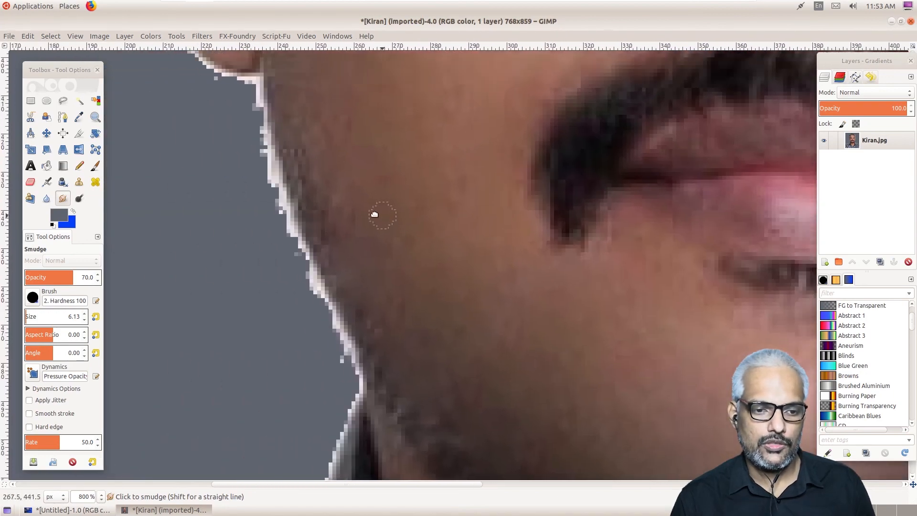
{"action": "left_click_drag", "start_coordinate": [374, 214], "coordinate": [352, 209]}
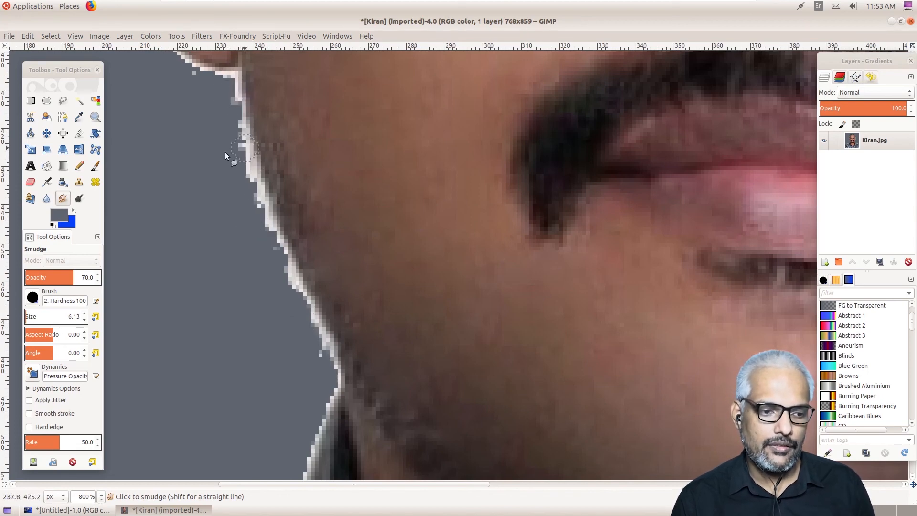
{"action": "left_click", "coordinate": [62, 200]}
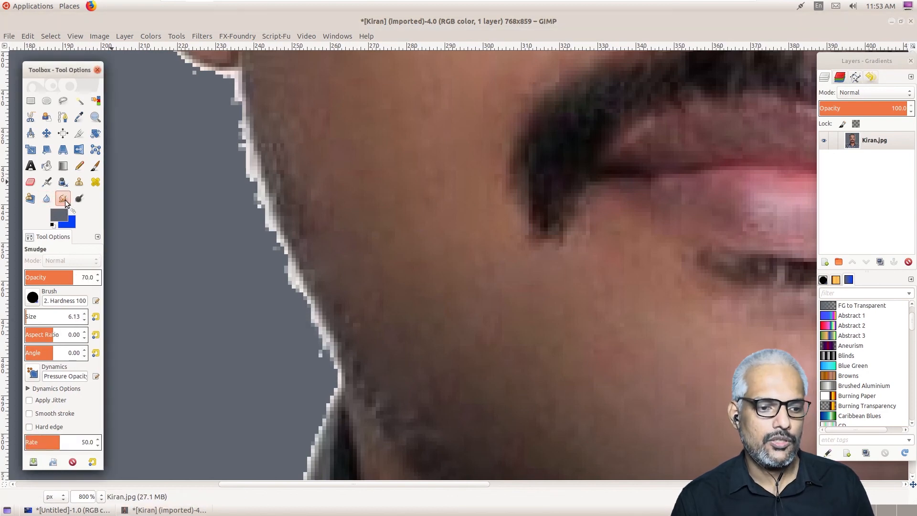
{"action": "left_click", "coordinate": [78, 200]}
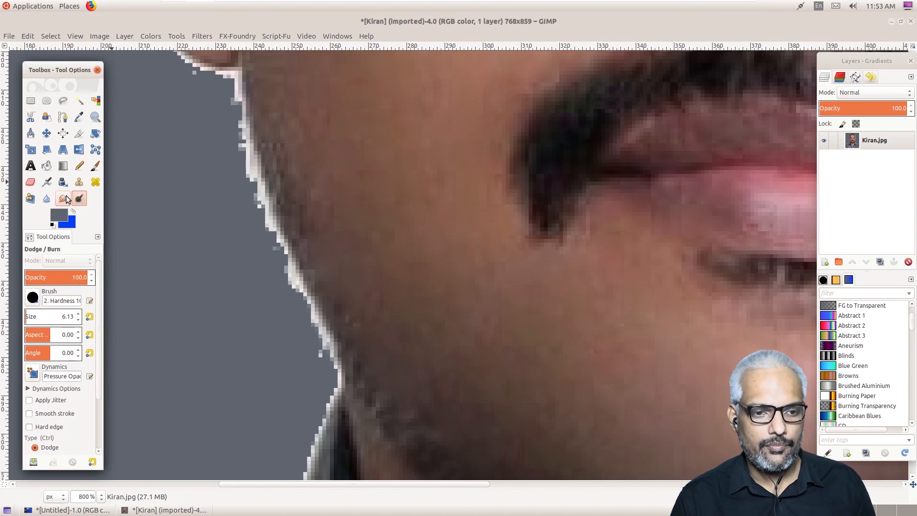
{"action": "key", "text": "ctrl"}
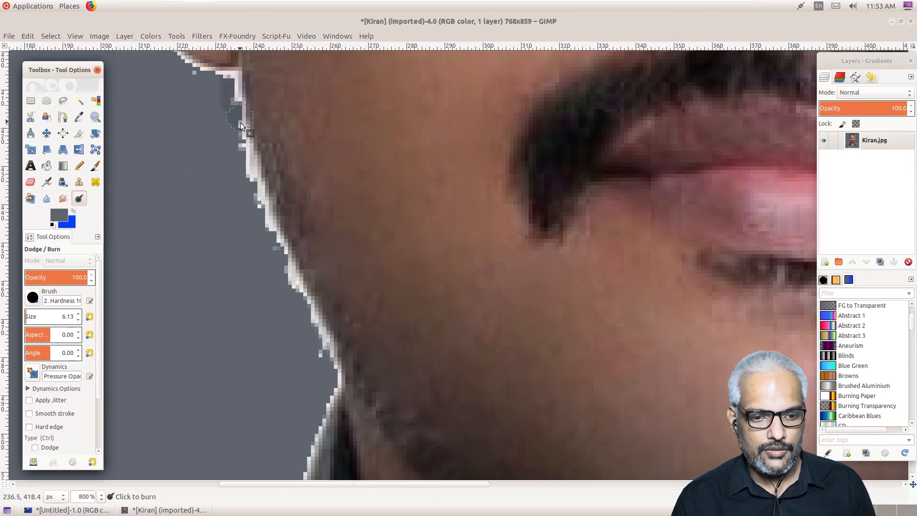
{"action": "left_click_drag", "start_coordinate": [279, 244], "coordinate": [303, 285]}
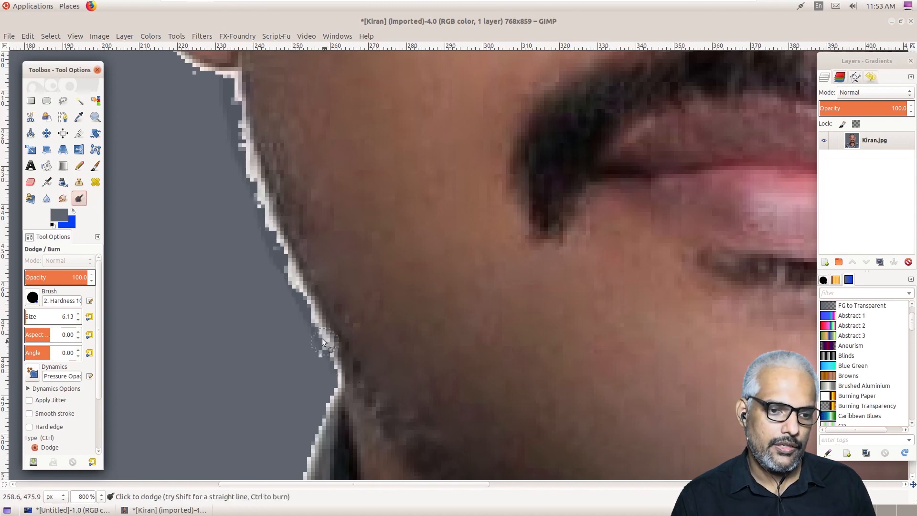
- Smudge the white fringe along the left side of the face, from below the ear down to the collar
{"action": "left_click", "coordinate": [63, 198]}
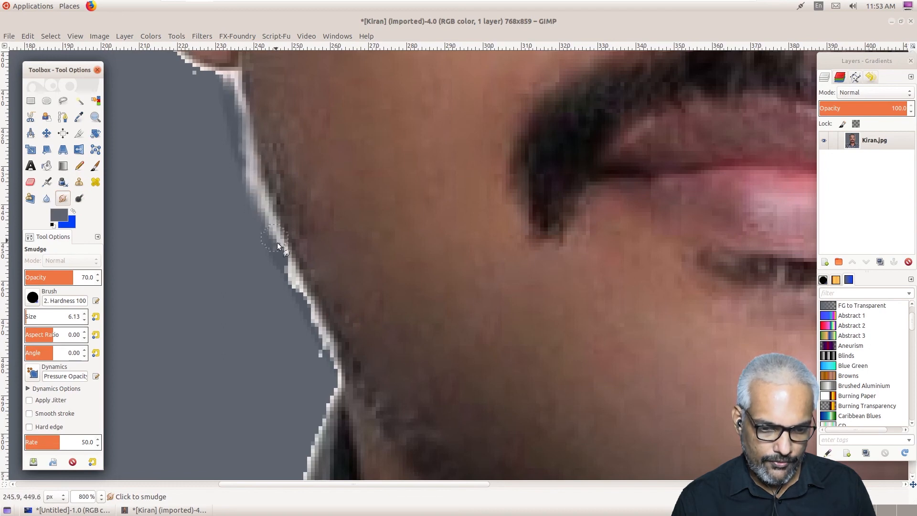
{"action": "mouse_move", "coordinate": [330, 353]}
{"action": "left_mouse_down"}
{"action": "mouse_move", "coordinate": [336, 385]}
{"action": "mouse_move", "coordinate": [320, 433]}
{"action": "left_mouse_up"}
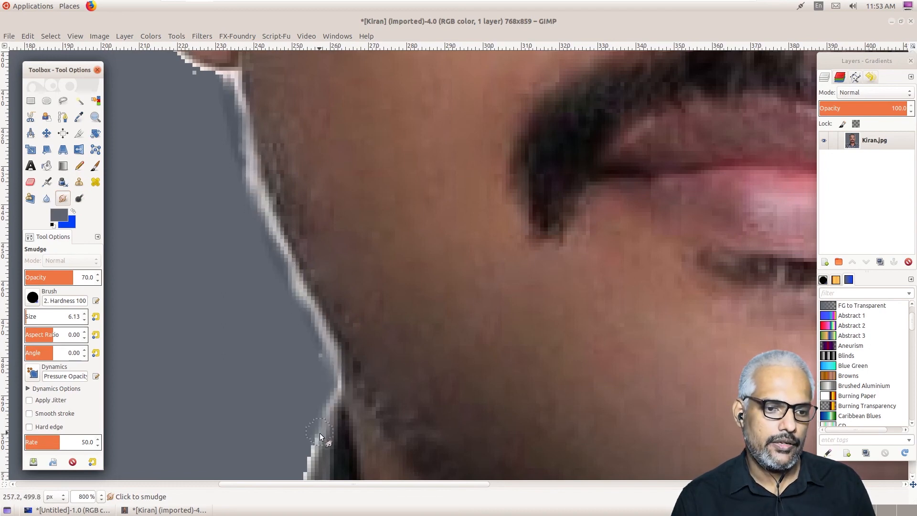
{"action": "left_click", "coordinate": [47, 198]}
{"action": "key", "text": "ctrl"}
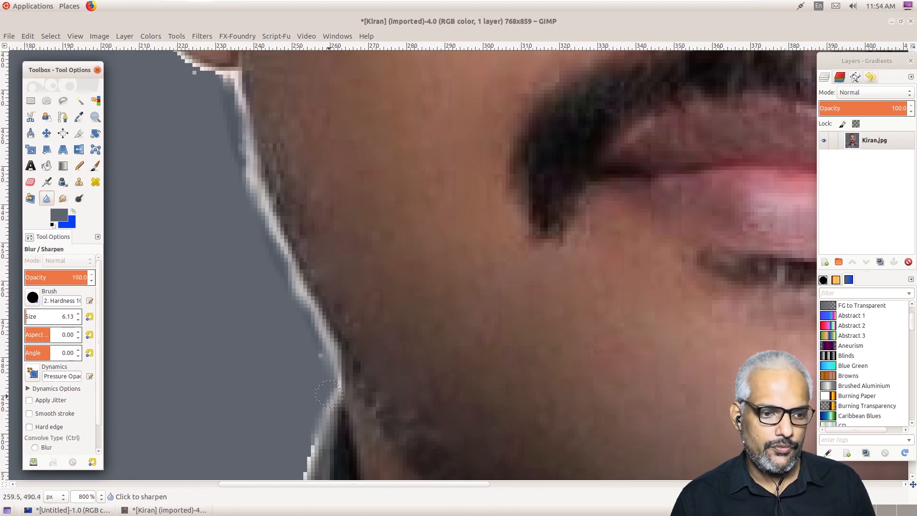
{"action": "left_click", "coordinate": [63, 197]}
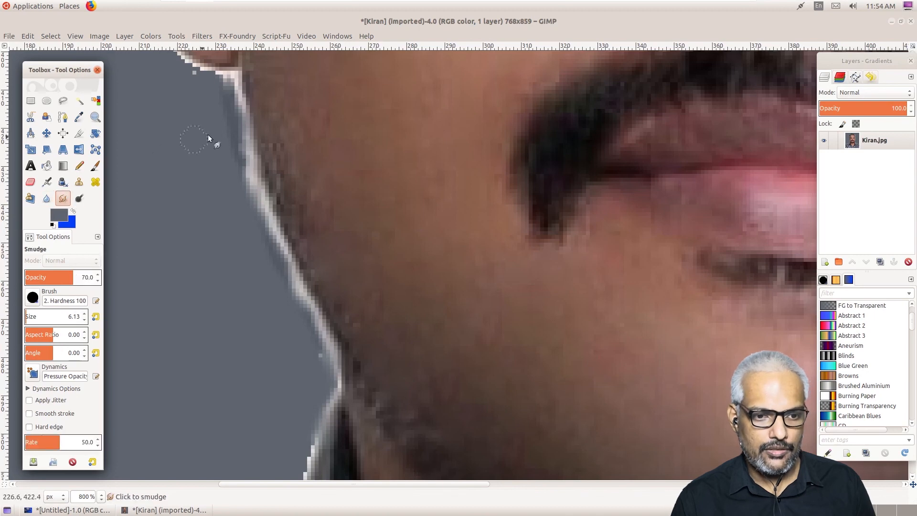
{"action": "left_click_drag", "start_coordinate": [225, 74], "coordinate": [225, 78]}
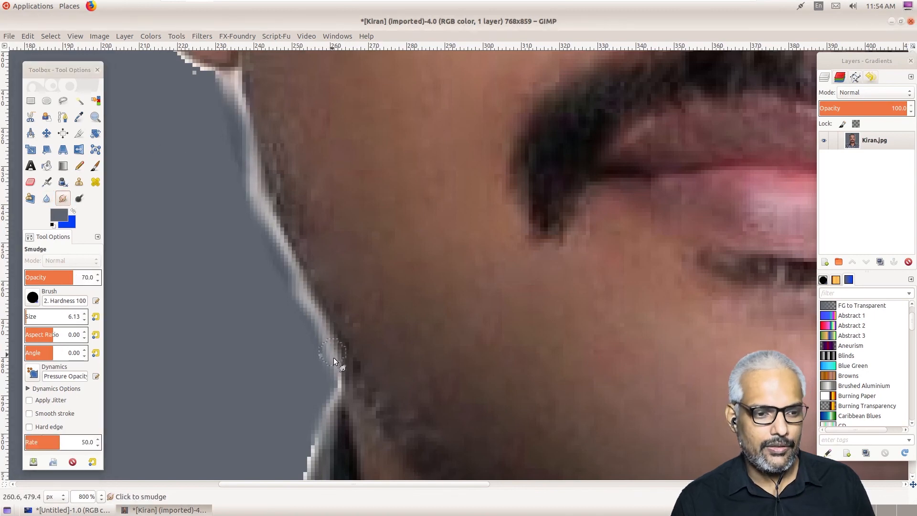
- Apply Dodge/Burn strokes to the smudged face edge, from below the left ear down to the shirt collar
{"action": "left_click", "coordinate": [79, 198]}
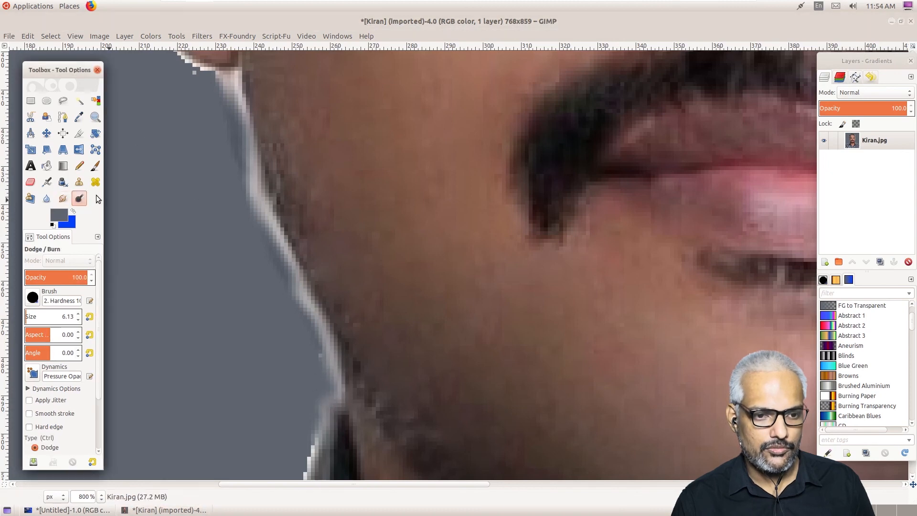
{"action": "mouse_move", "coordinate": [234, 69]}
{"action": "left_mouse_down"}
{"action": "mouse_move", "coordinate": [241, 145]}
{"action": "mouse_move", "coordinate": [265, 216]}
{"action": "left_mouse_up"}
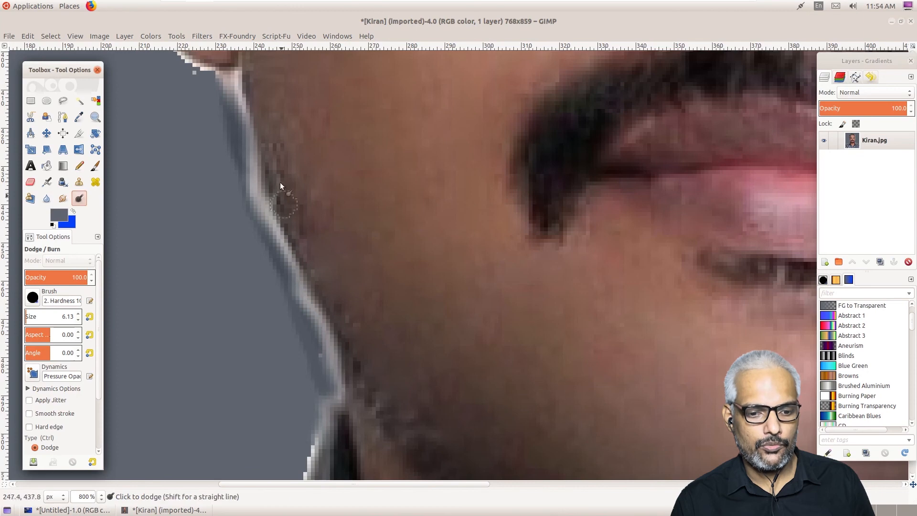
{"action": "mouse_move", "coordinate": [239, 78]}
{"action": "left_mouse_down"}
{"action": "mouse_move", "coordinate": [287, 280]}
{"action": "mouse_move", "coordinate": [329, 372]}
{"action": "left_mouse_up"}
{"action": "scroll", "coordinate": [428, 230], "scroll_direction": "down", "scroll_amount": 10}
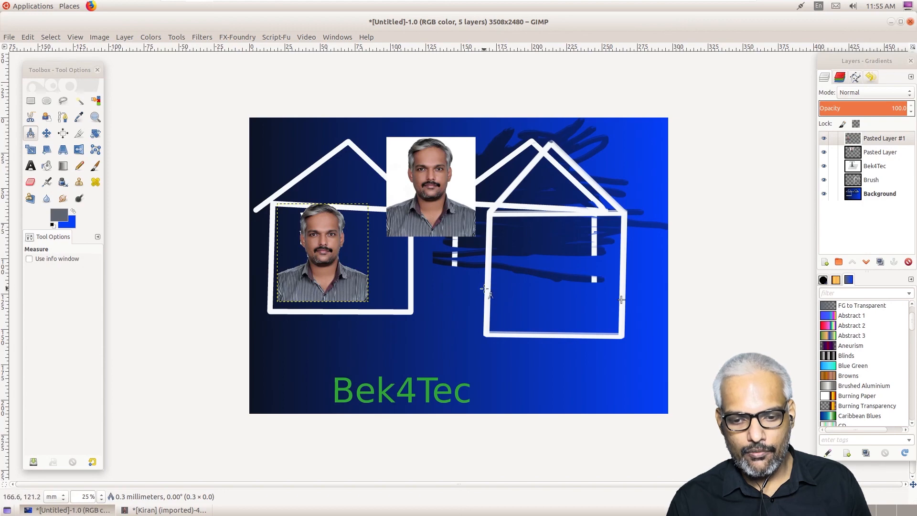
- Measure the width of the right-hand house's body in the Untitled image, from its left wall to its right wall
{"action": "left_click_drag", "start_coordinate": [484, 288], "coordinate": [623, 291]}
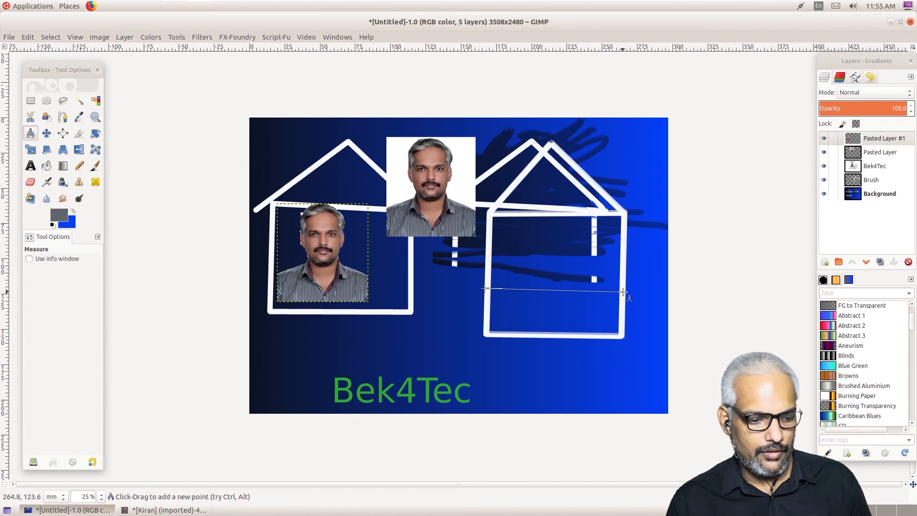